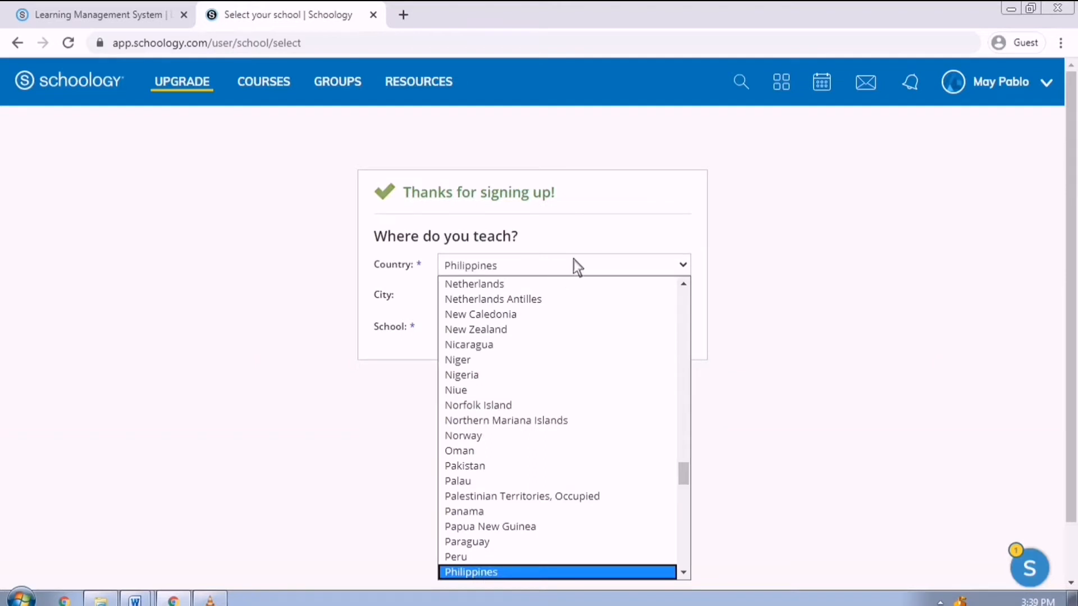
# - Pick Philippines from the Country dropdown on the 'Where do you teach?' form
pyautogui.click(488, 573)
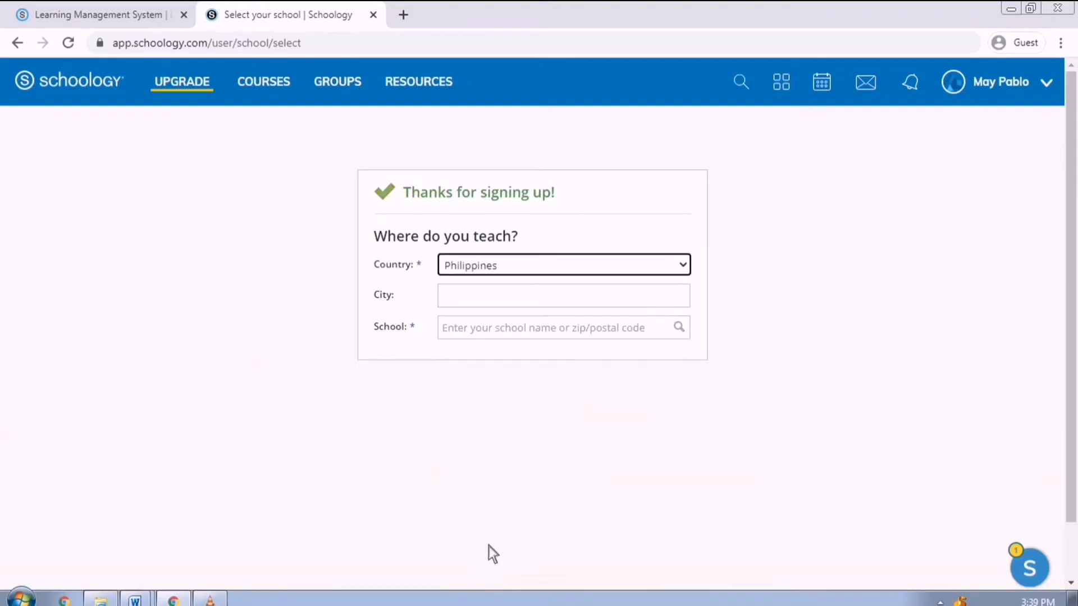
# - Enter Balanga City as the city and search for 'Balanga City National Science H'
pyautogui.click(496, 306)
pyautogui.write('Balanga City')
pyautogui.click(507, 331)
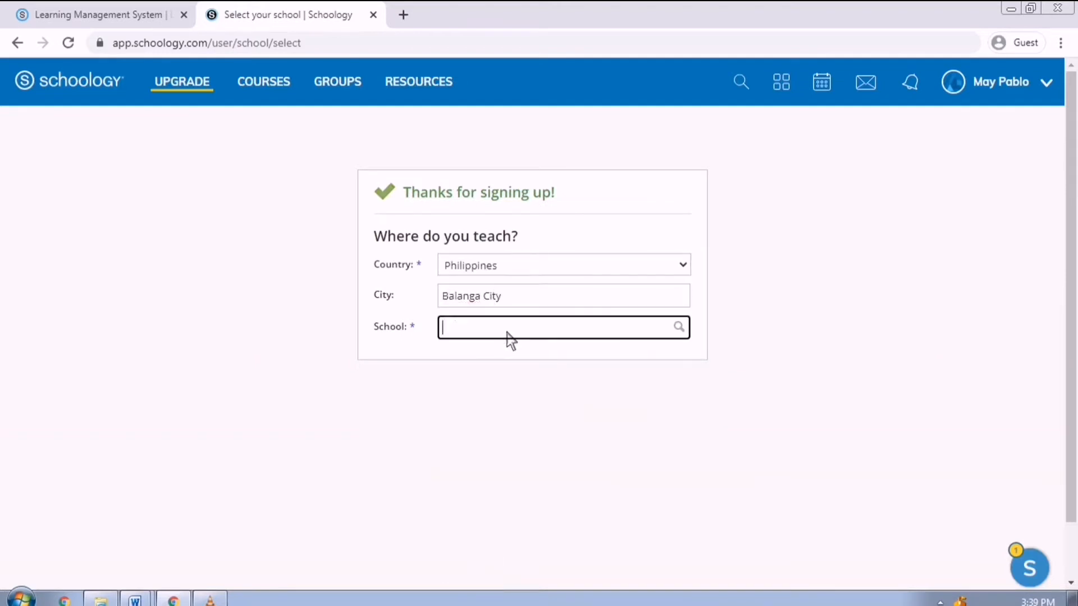
pyautogui.write('Balanga City National Science Hig')
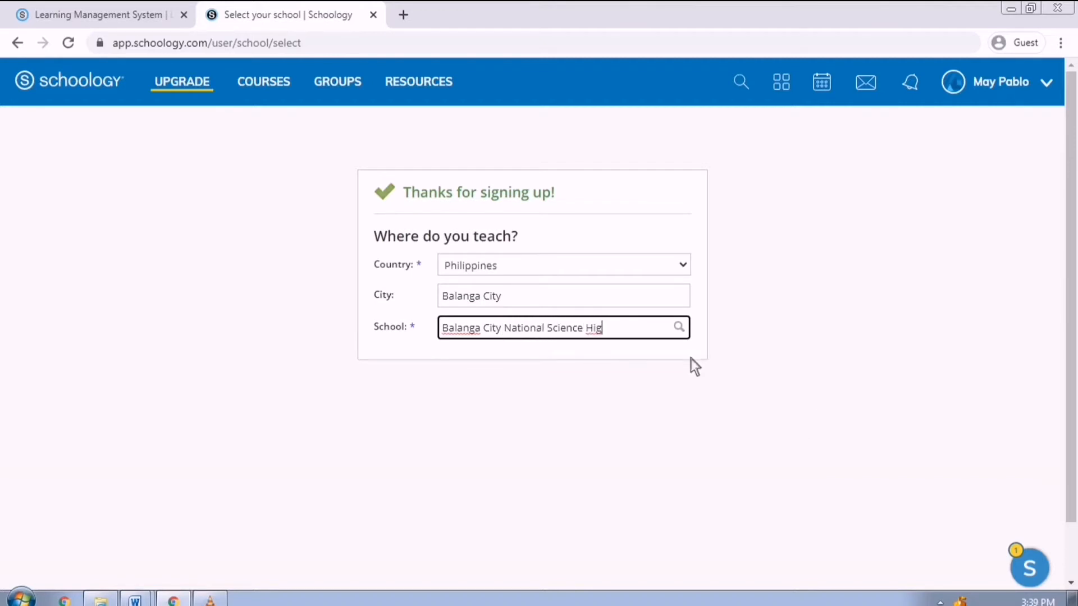
pyautogui.click(686, 334)
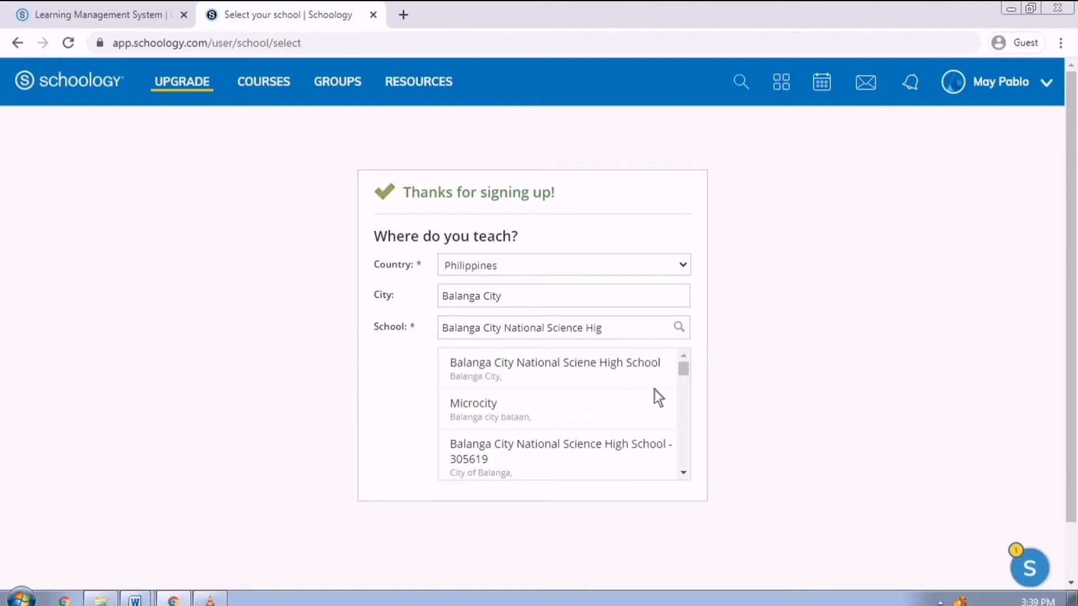
pyautogui.moveTo(696, 378); pyautogui.dragTo(696, 382)
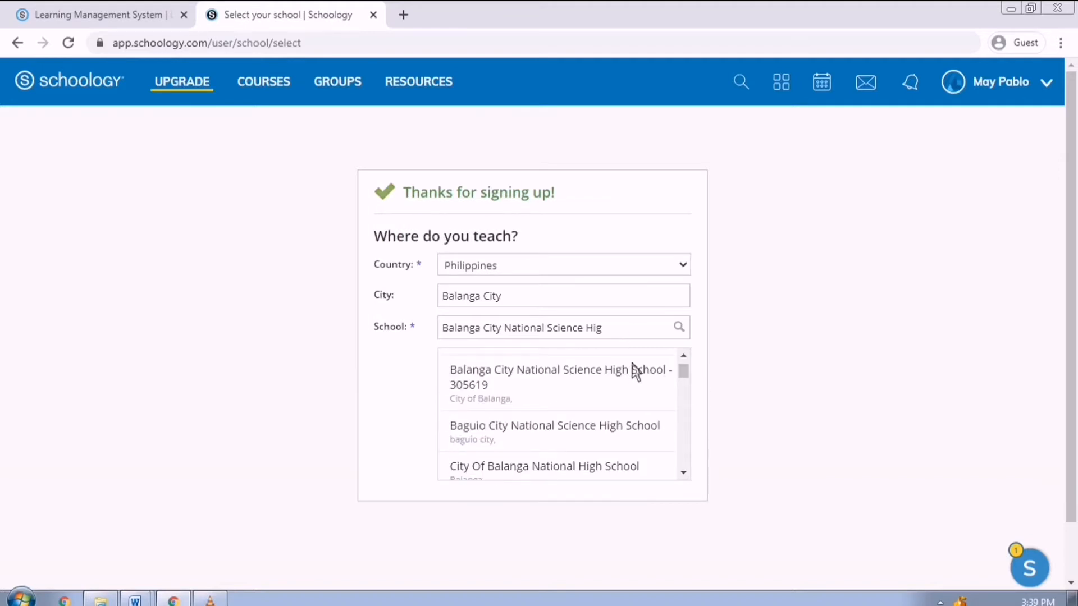
pyautogui.click(603, 383)
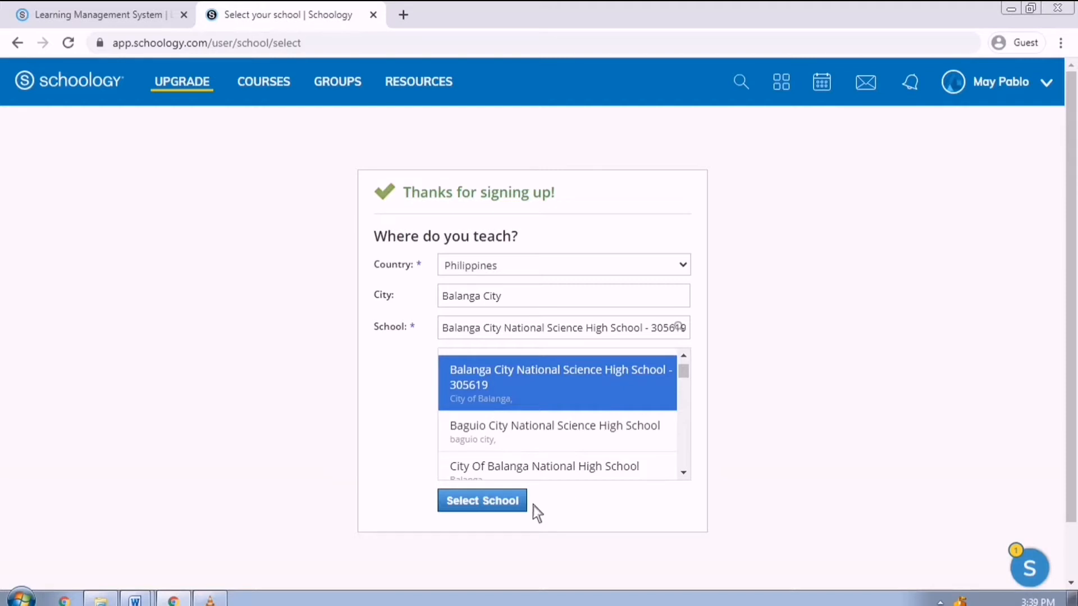
# - Replace the school search with 'New School' and request adding the unlisted school
pyautogui.click(623, 336)
pyautogui.hotkey('ctrl', 'a')
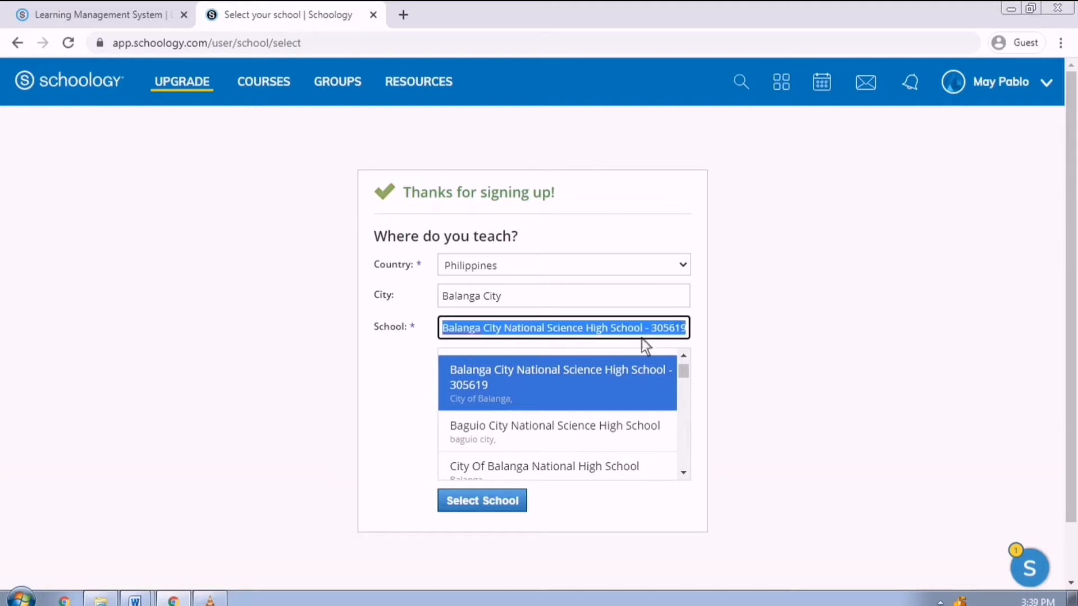
pyautogui.press('BackSpace')
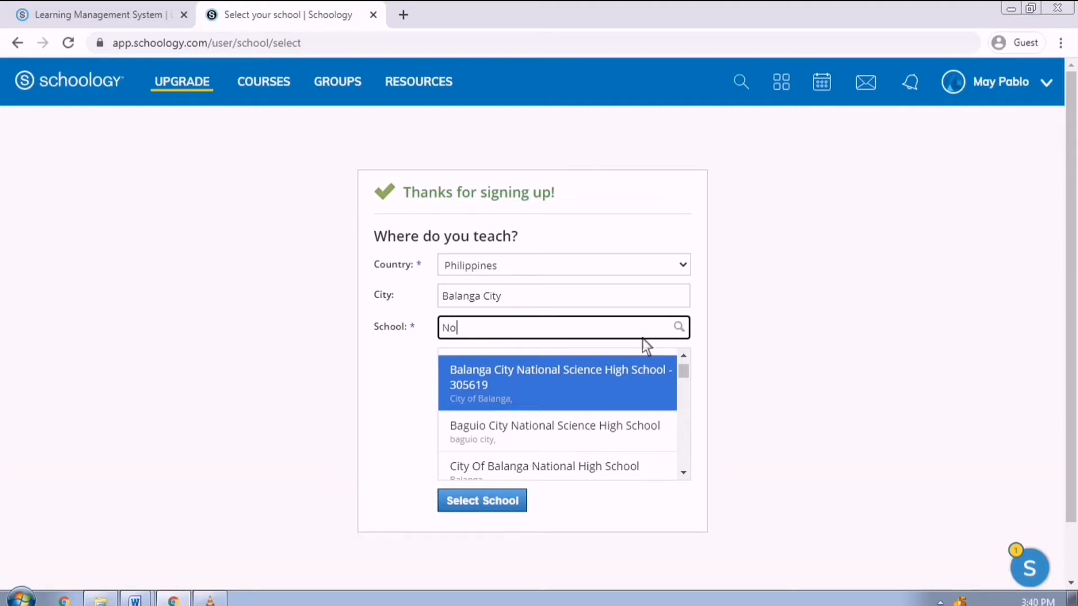
pyautogui.write('New School')
pyautogui.moveTo(688, 379); pyautogui.dragTo(692, 466)
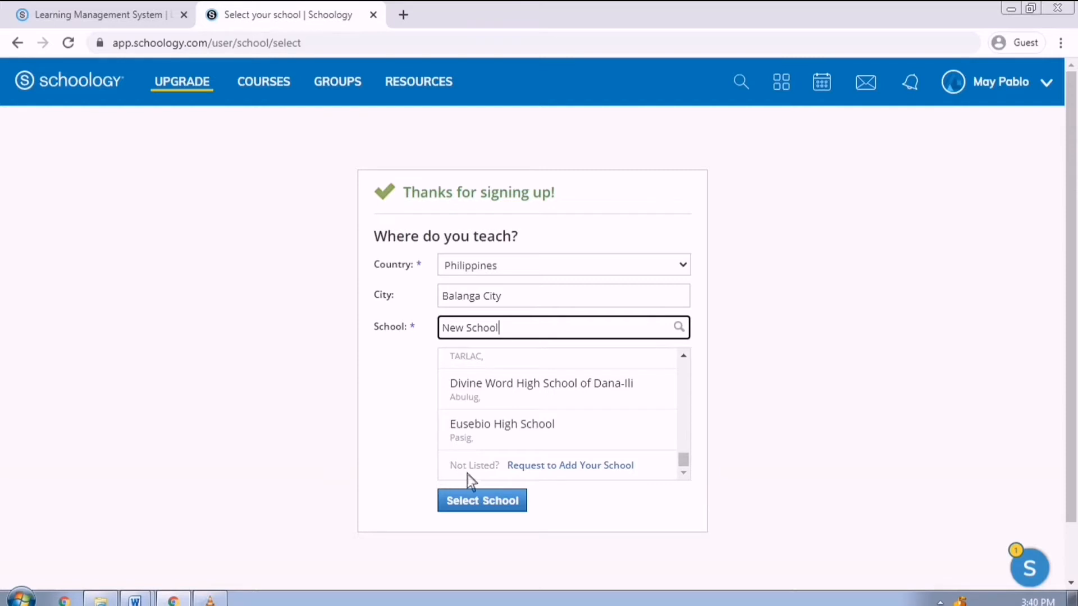
pyautogui.click(611, 470)
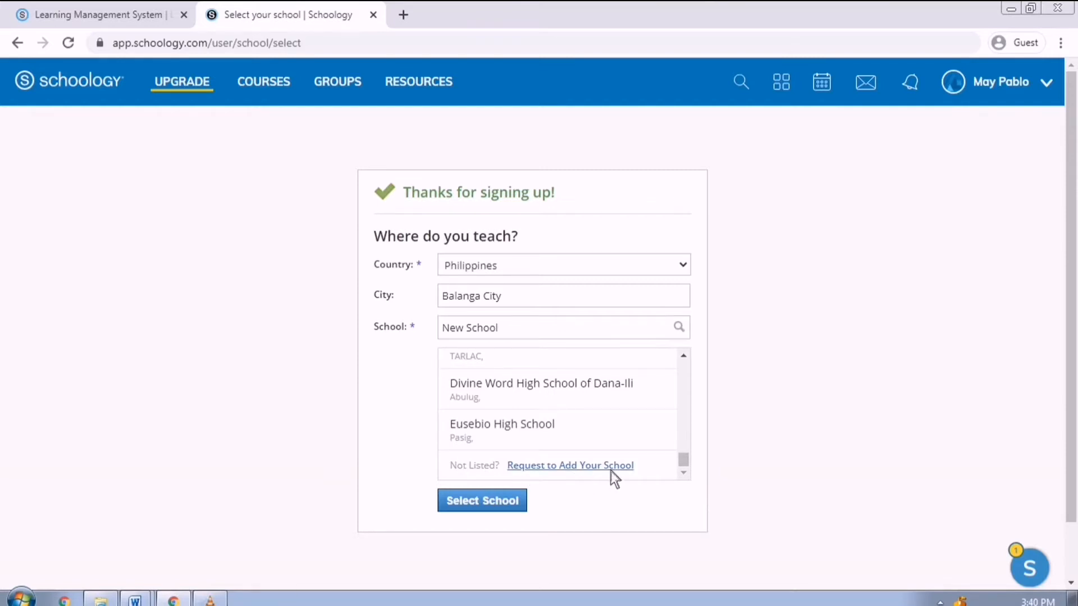
# - Submit the New School request with a placeholder street address, ZIP 2100 and no website
pyautogui.press('Tab')
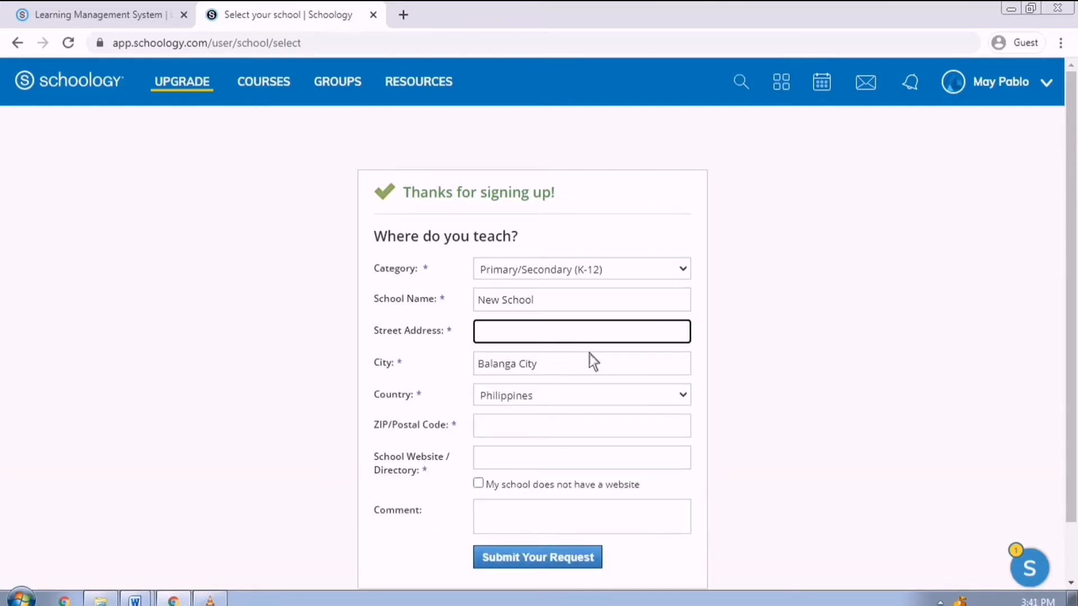
pyautogui.write('Your address')
pyautogui.click(589, 425)
pyautogui.write('2100')
pyautogui.click(673, 459)
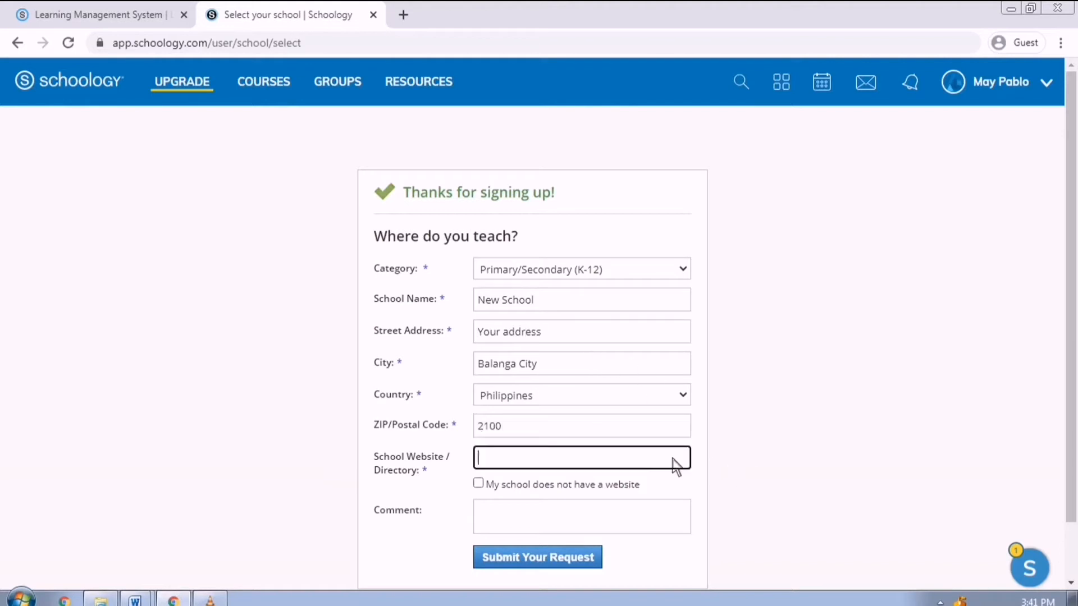
pyautogui.write('www.newschool.com')
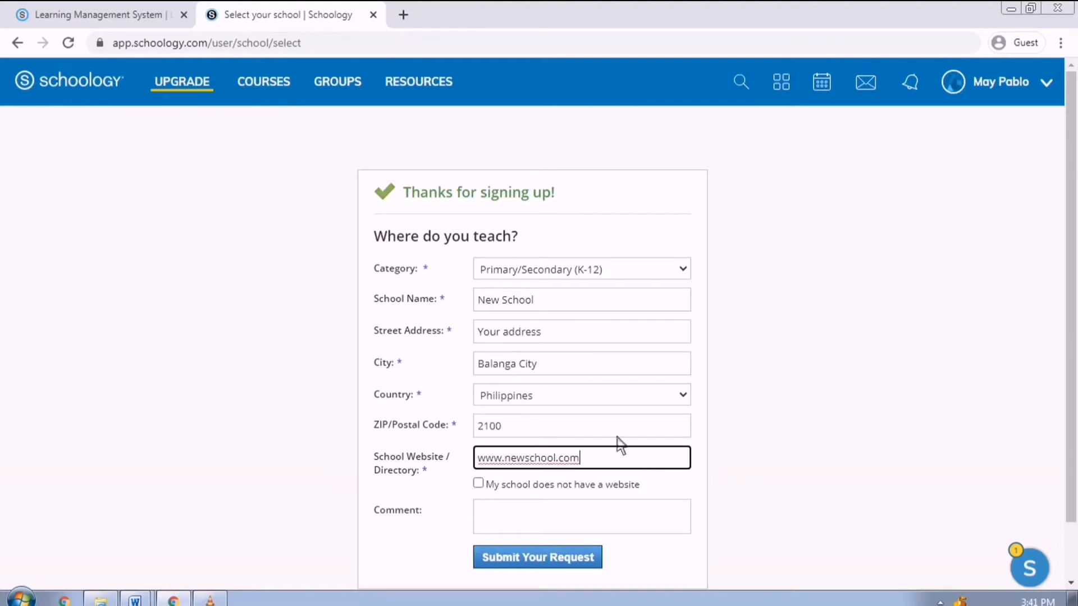
pyautogui.click(488, 485)
pyautogui.scroll(-2, 581, 507)
pyautogui.click(577, 501)
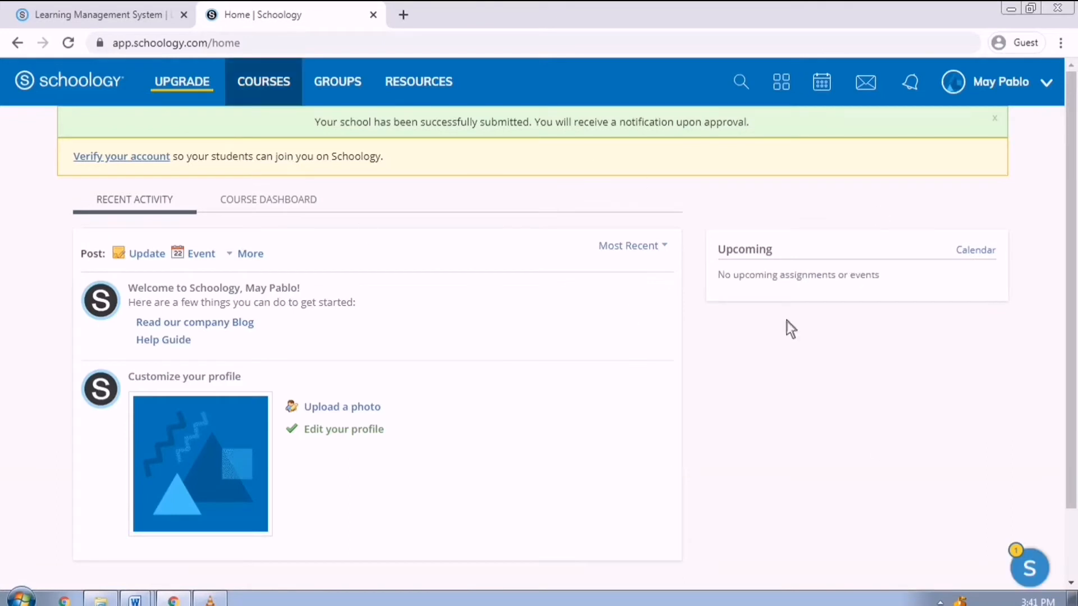
# - Create course 'Science' with section '7 FLORES', subject Science and level 7
pyautogui.click(287, 87)
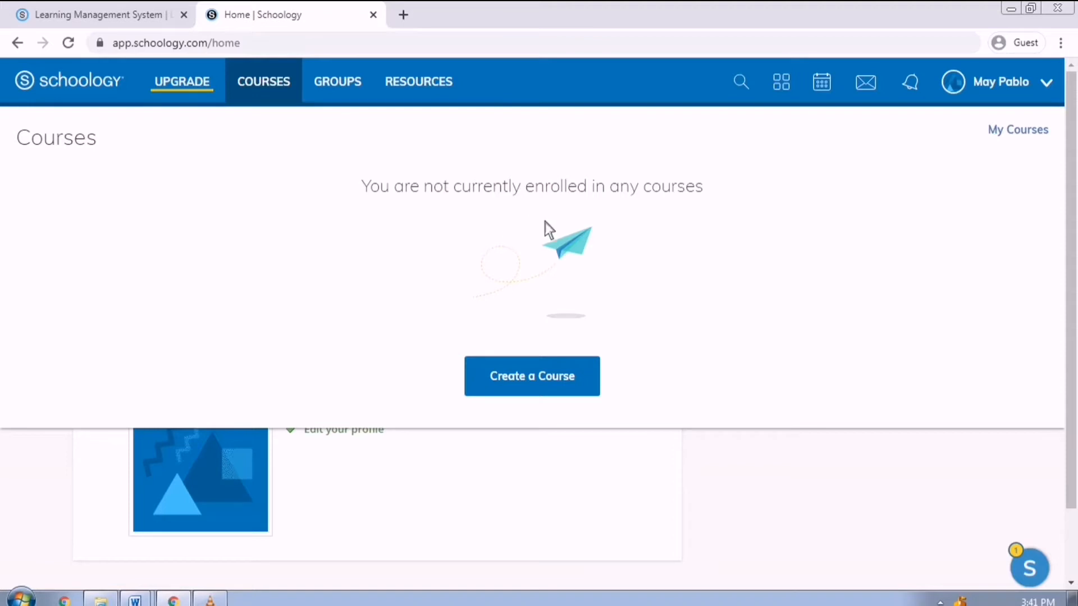
pyautogui.click(572, 397)
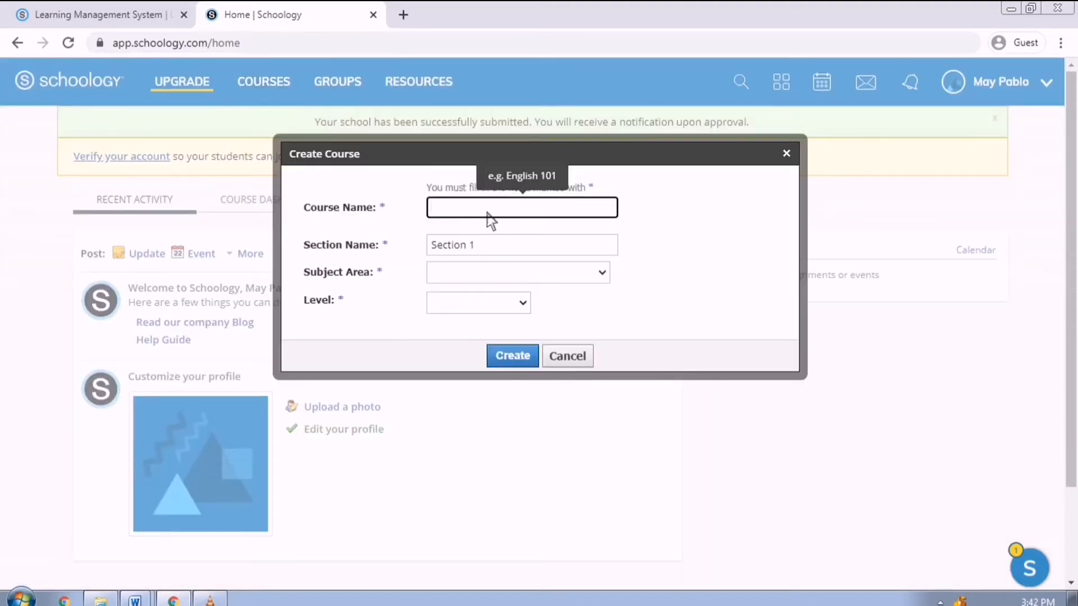
pyautogui.write('Science 7')
pyautogui.moveTo(490, 248); pyautogui.dragTo(404, 239)
pyautogui.write('7 FLORES')
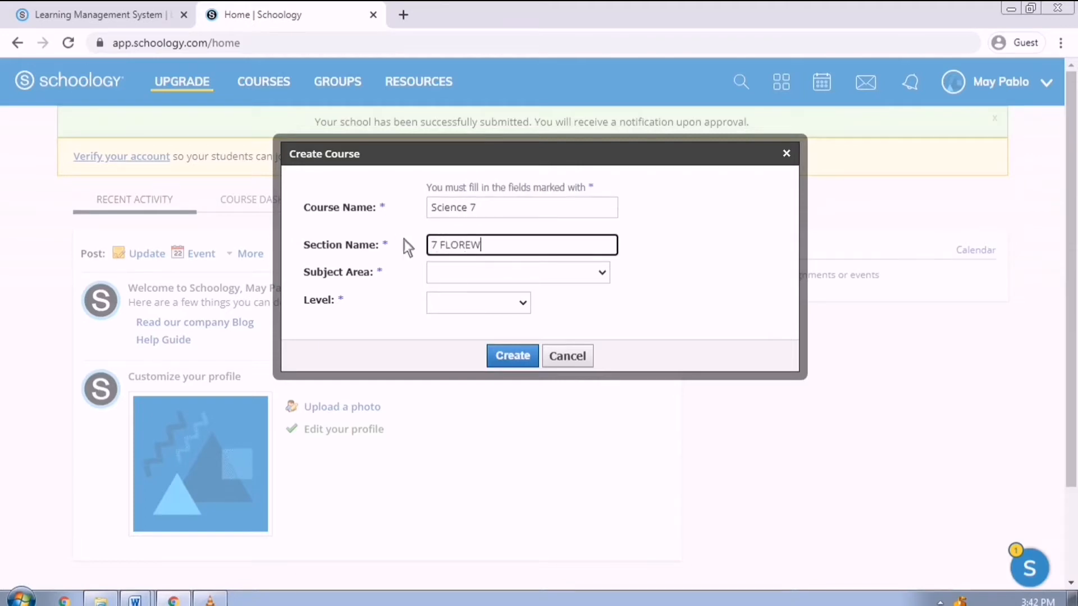
pyautogui.click(519, 273)
pyautogui.click(511, 388)
pyautogui.click(517, 306)
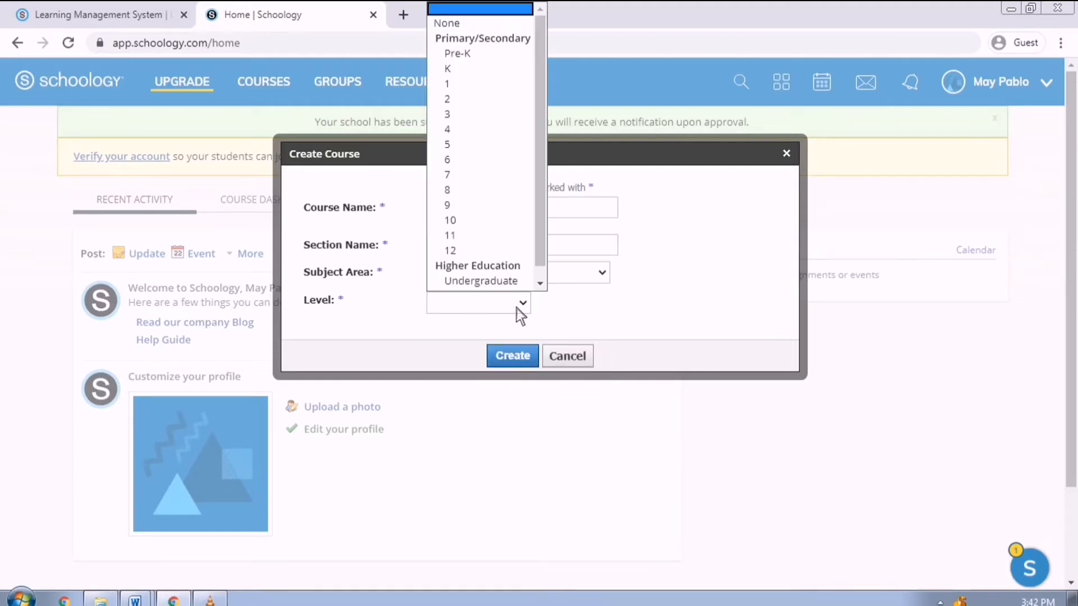
pyautogui.click(508, 170)
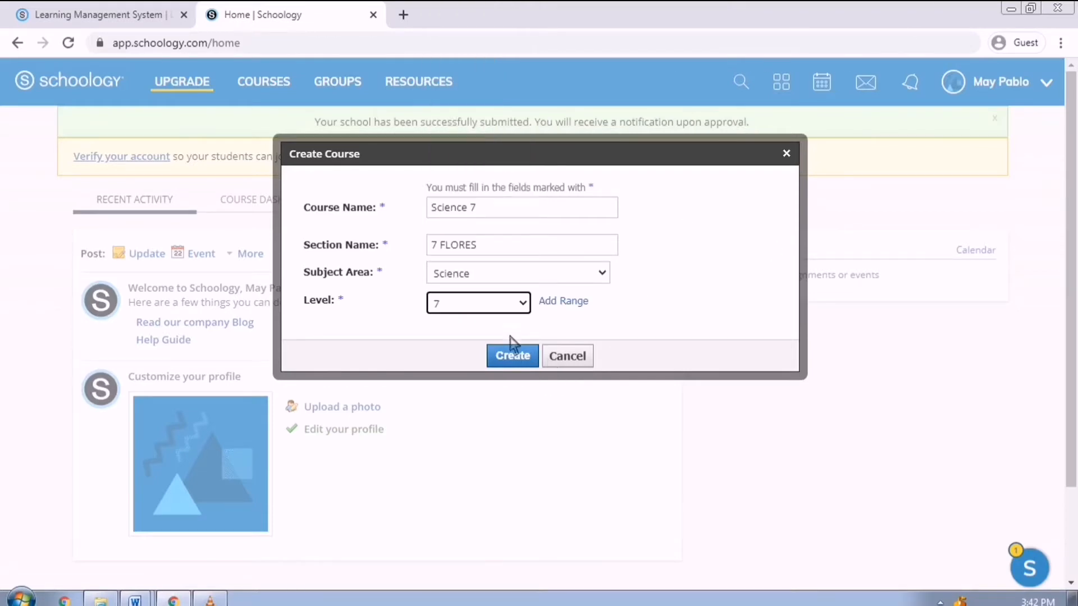
pyautogui.click(517, 362)
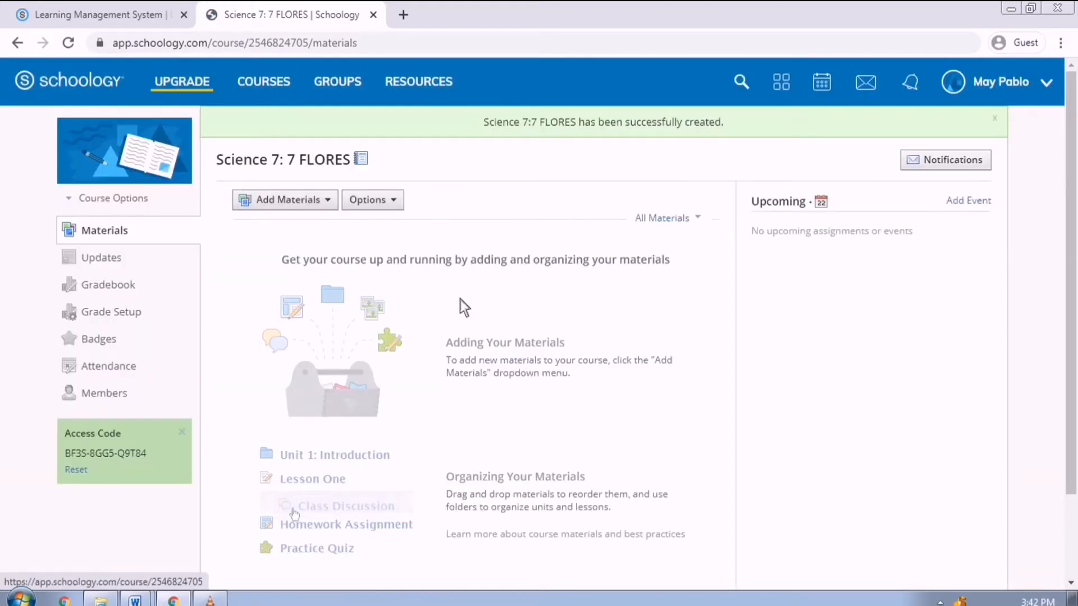
# - Log out and sign back in with the teacher account's e-mail and password
pyautogui.click(125, 295)
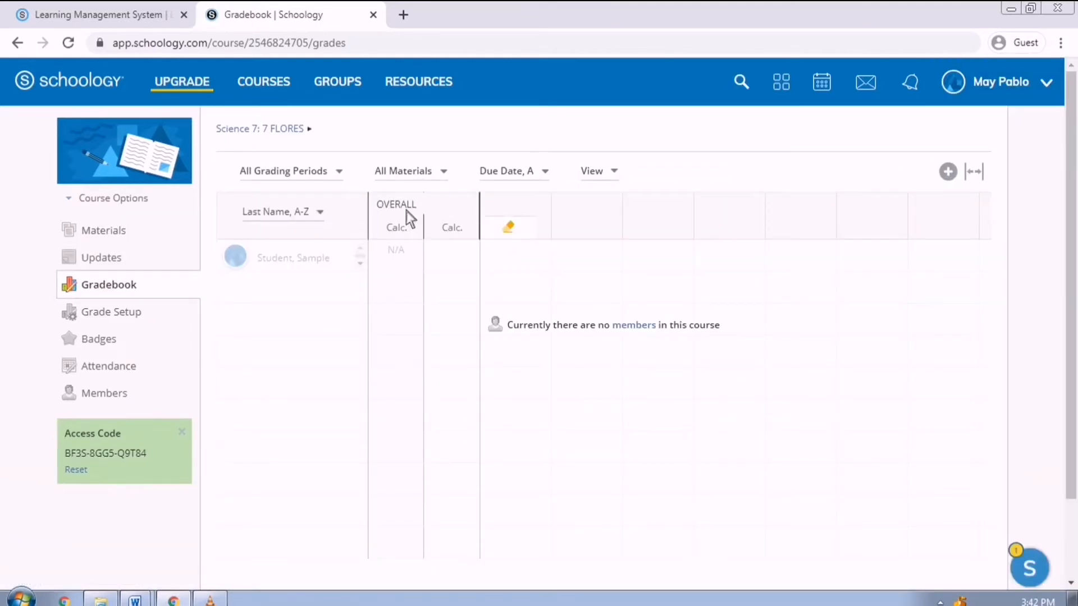
pyautogui.click(1009, 90)
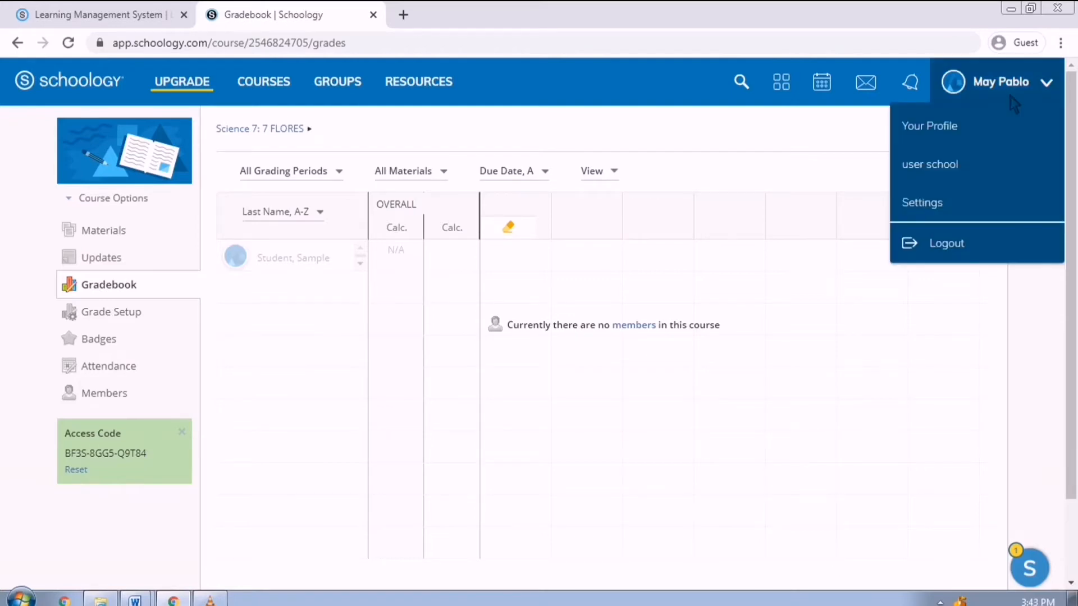
pyautogui.click(1006, 247)
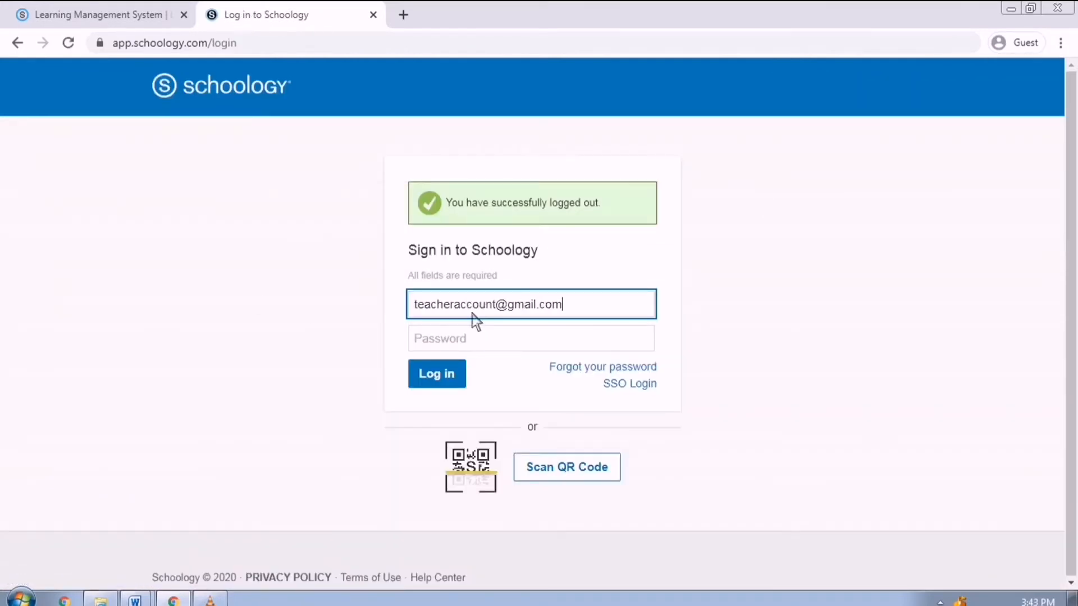
pyautogui.press('Tab')
pyautogui.write('*****')
pyautogui.press('Return')
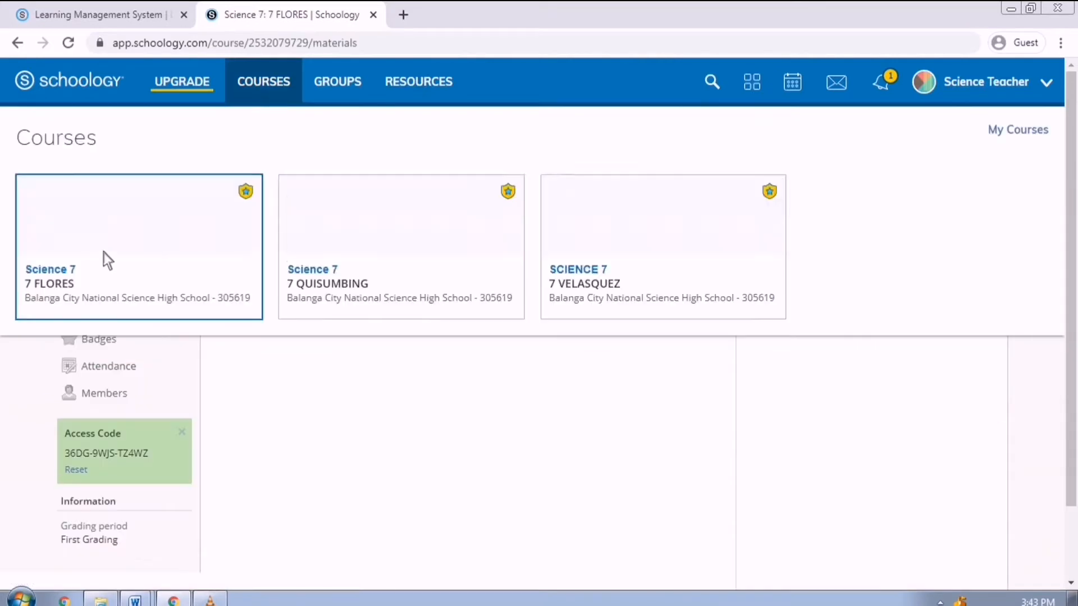
# - Open the Grade Setup page in the 7 FLORES course gradebook
pyautogui.click(124, 255)
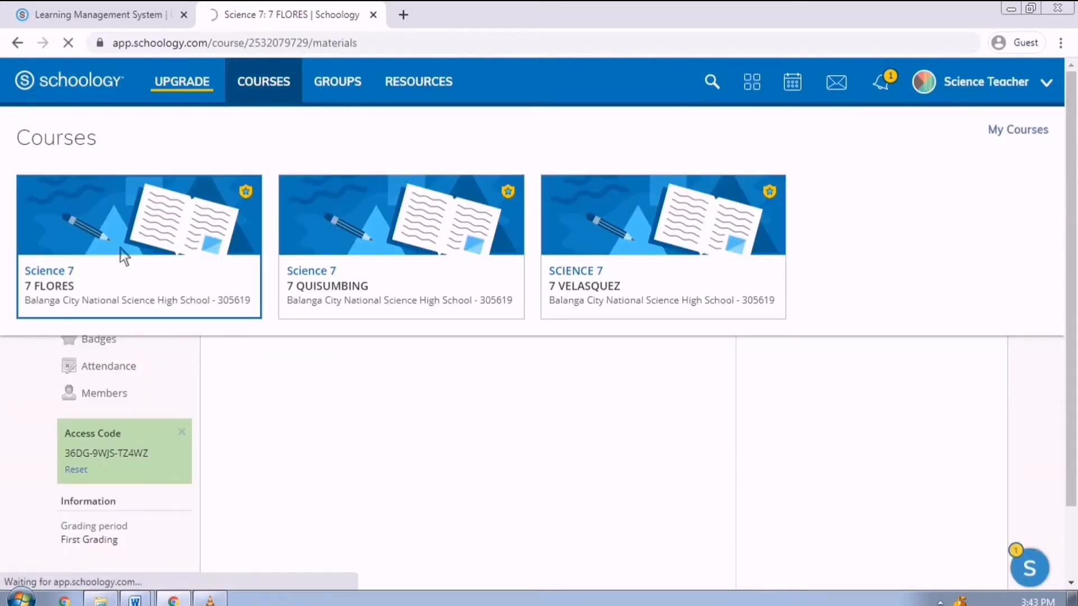
pyautogui.click(124, 291)
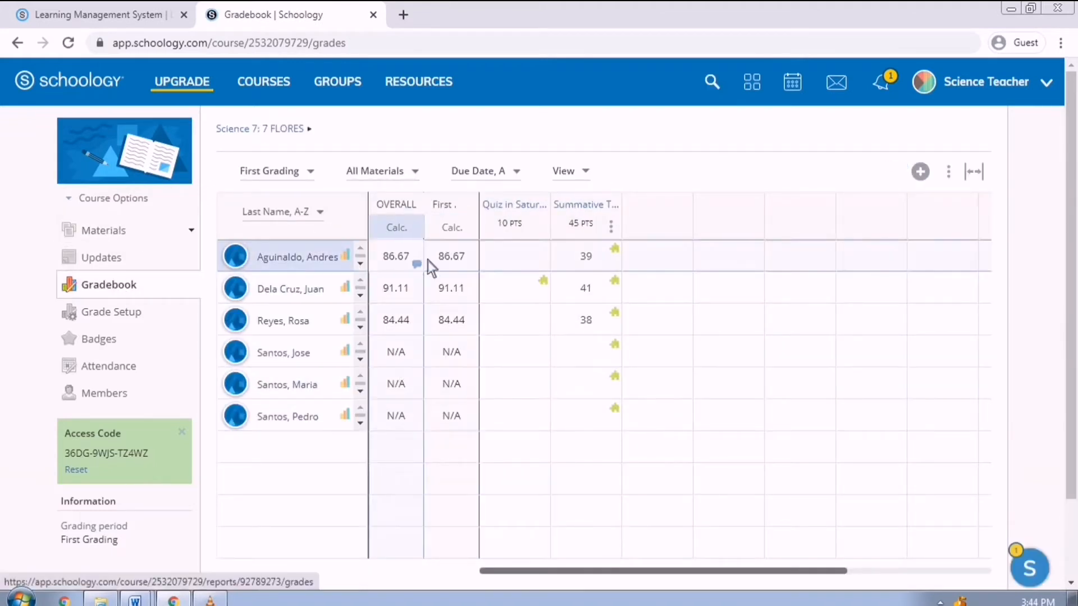
pyautogui.click(131, 321)
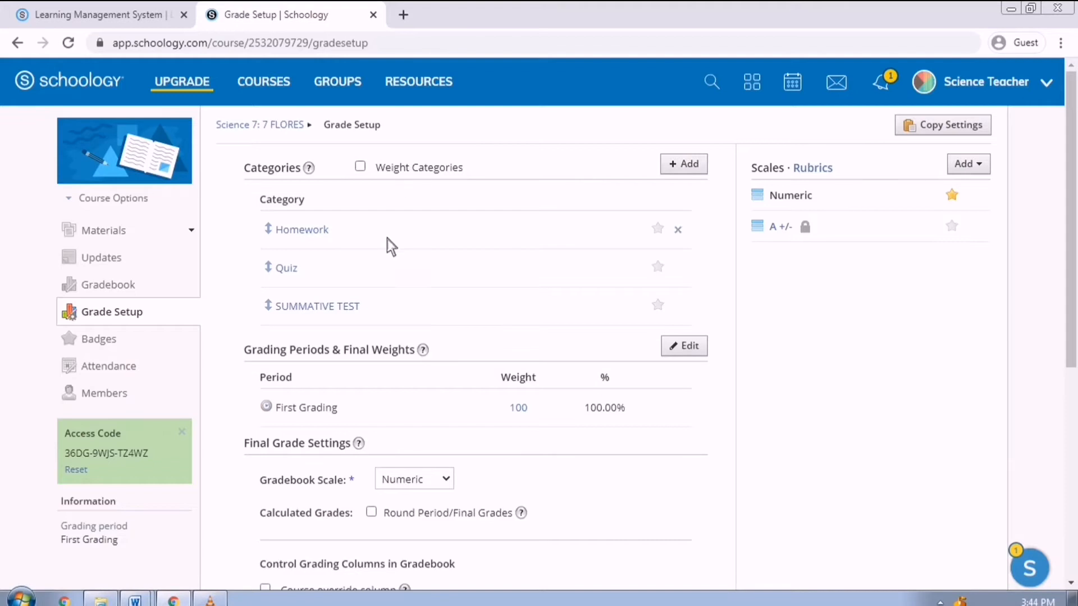
# - Add a PERIODICAL grading category with drop-lowest left at 0
pyautogui.click(675, 169)
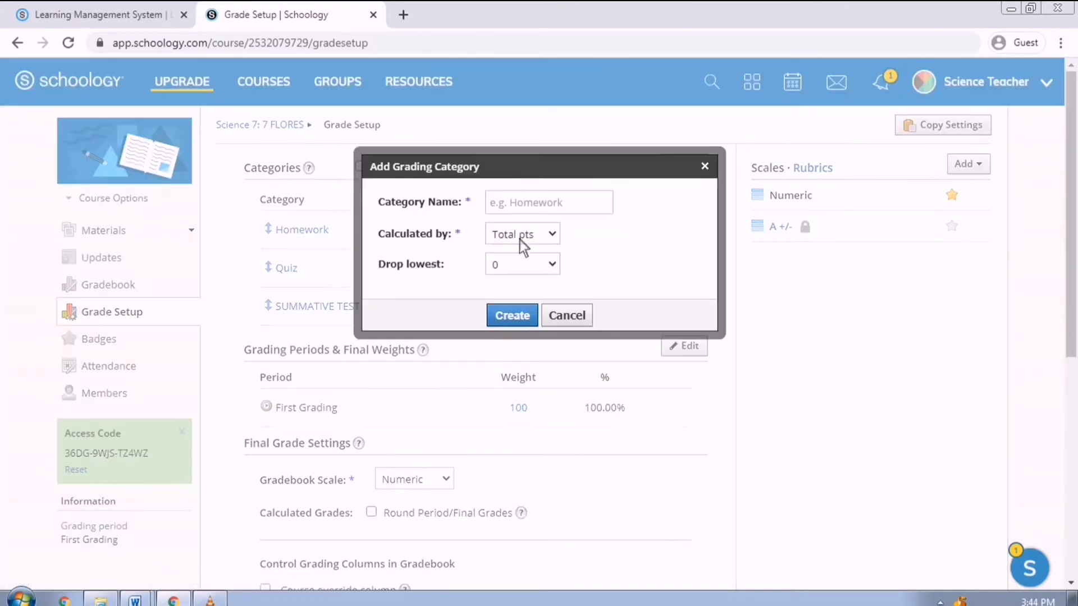
pyautogui.click(560, 215)
pyautogui.write('PER')
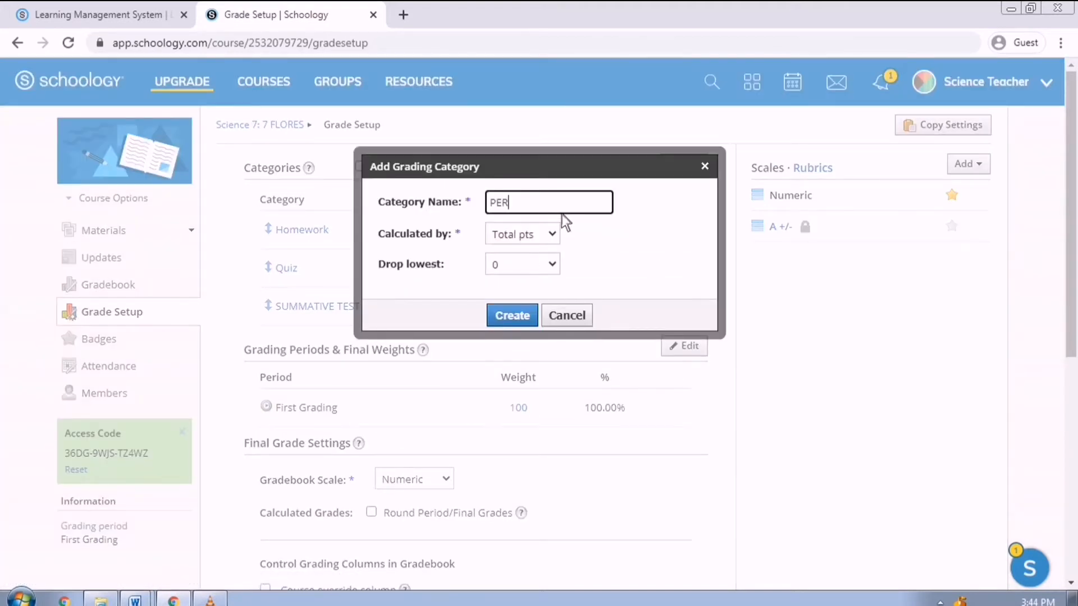
pyautogui.write('IODICAL')
pyautogui.click(553, 233)
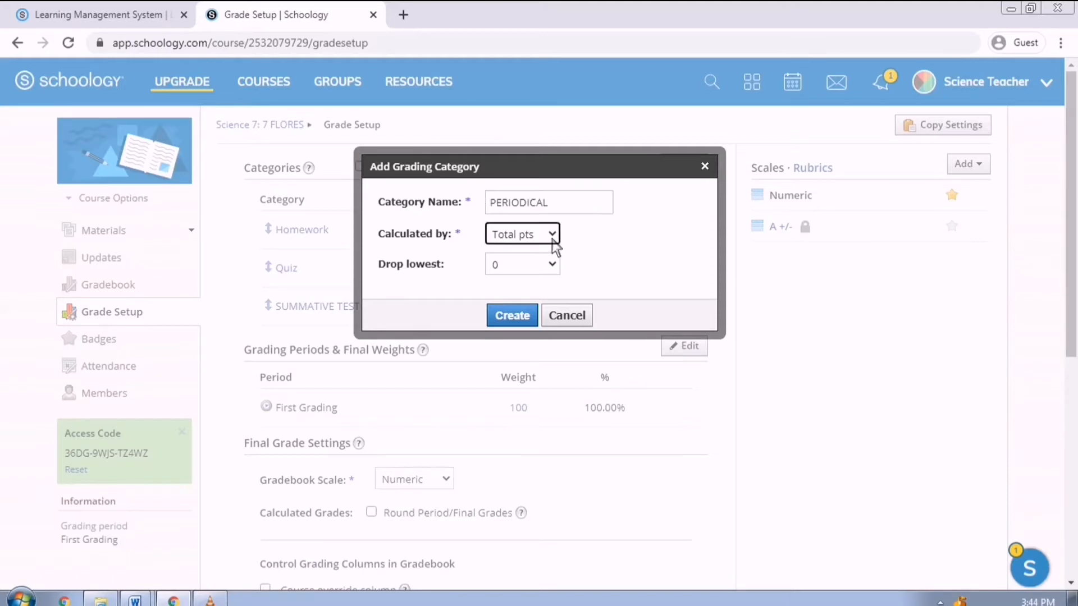
pyautogui.click(555, 265)
pyautogui.click(530, 322)
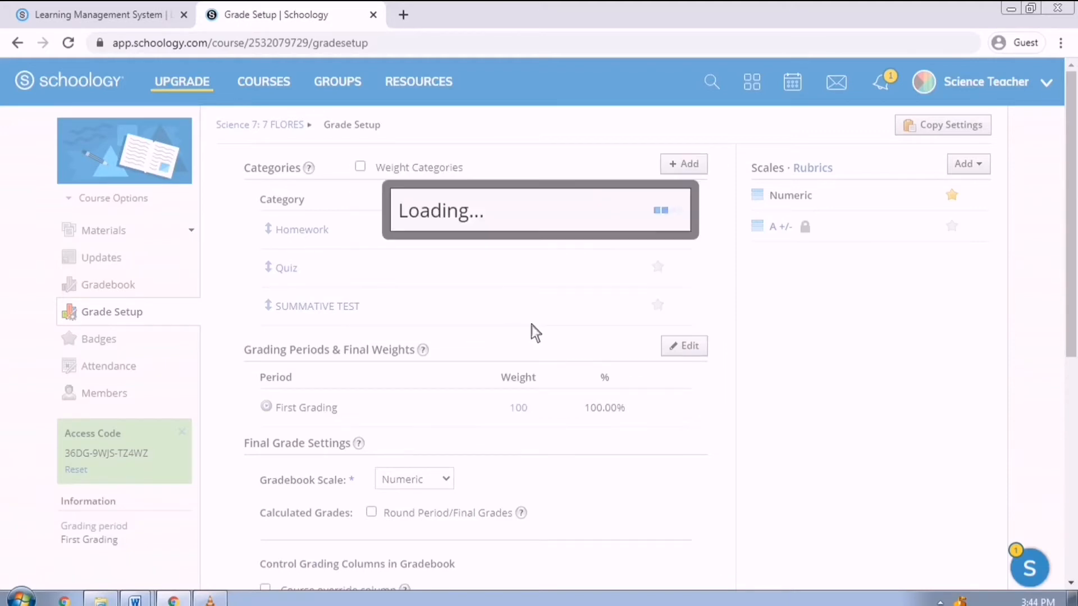
# - Edit the grading periods and name a new period 'Second Grading'
pyautogui.scroll(-2, 379, 337)
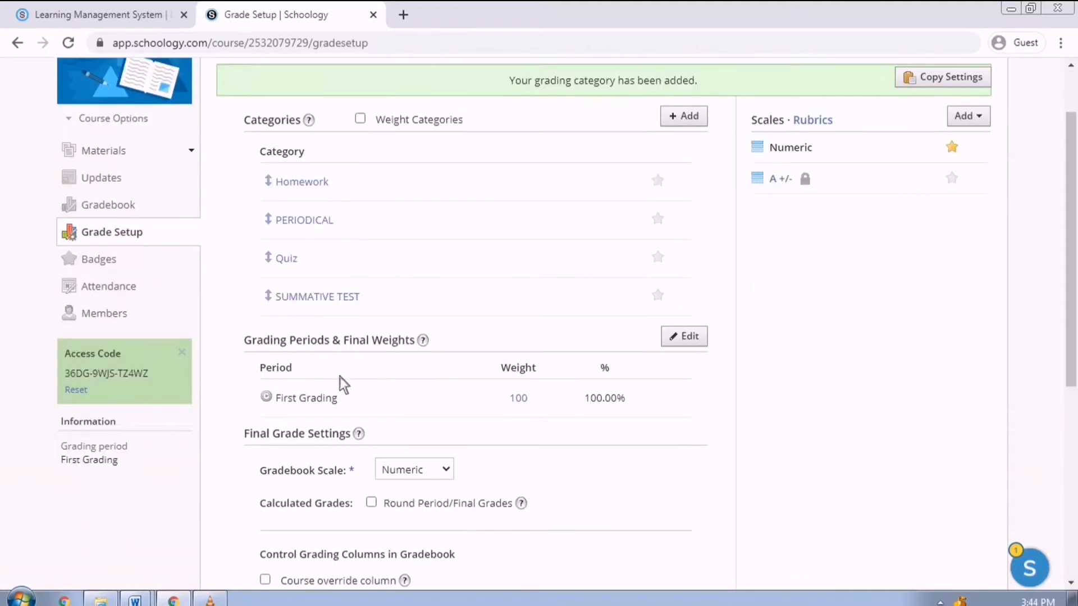
pyautogui.click(686, 346)
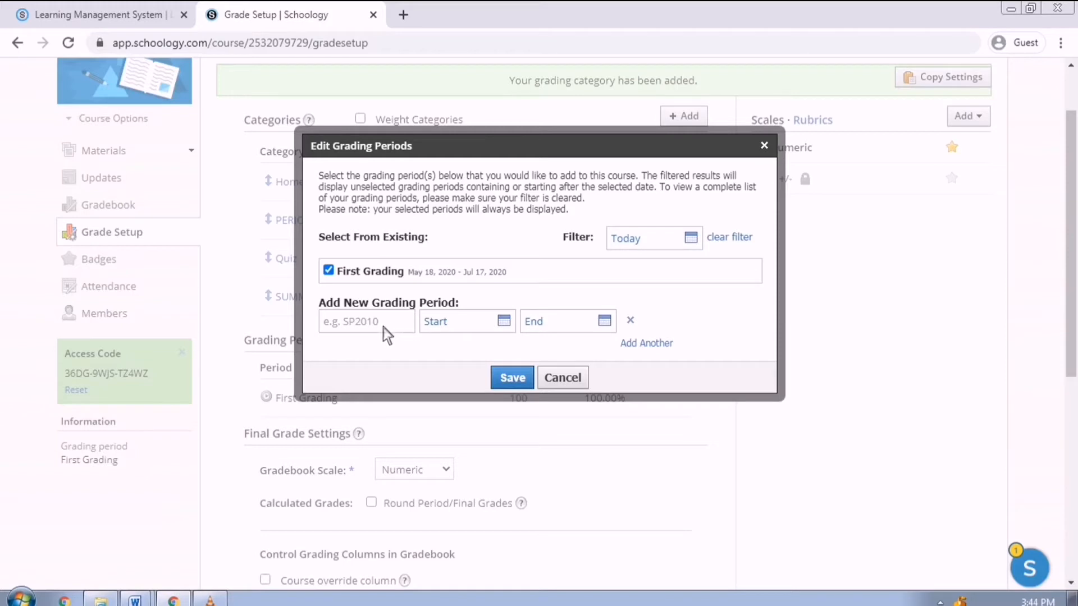
pyautogui.click(363, 328)
pyautogui.write('Second GR')
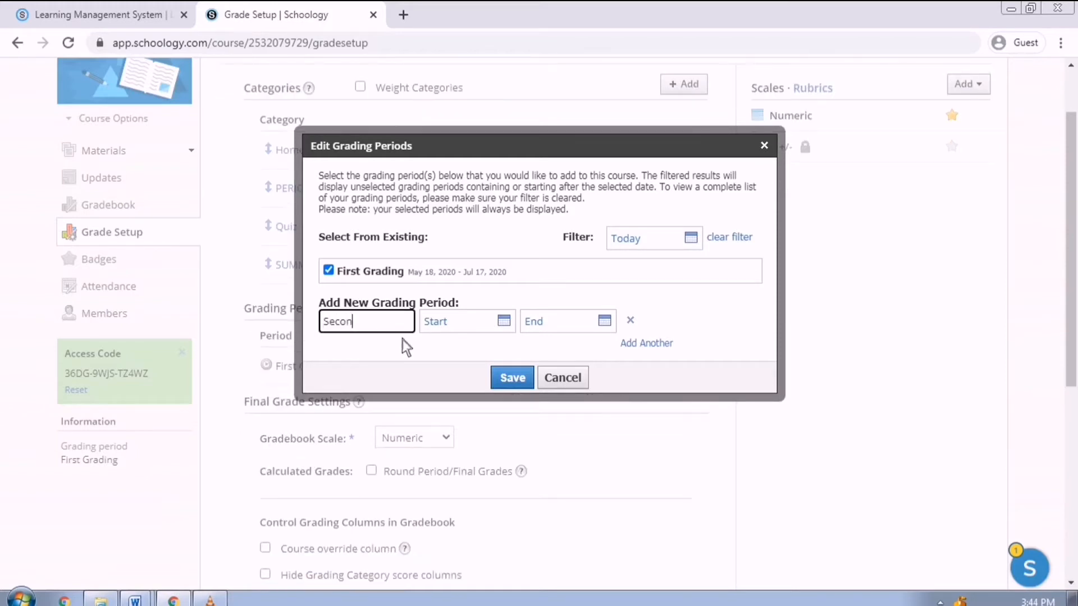
pyautogui.press('BackSpace')
pyautogui.write('rading')
# - Give Second Grading the dates 7/20/20 to 9/18/20 and save it
pyautogui.click(460, 321)
pyautogui.click(619, 355)
pyautogui.click(620, 355)
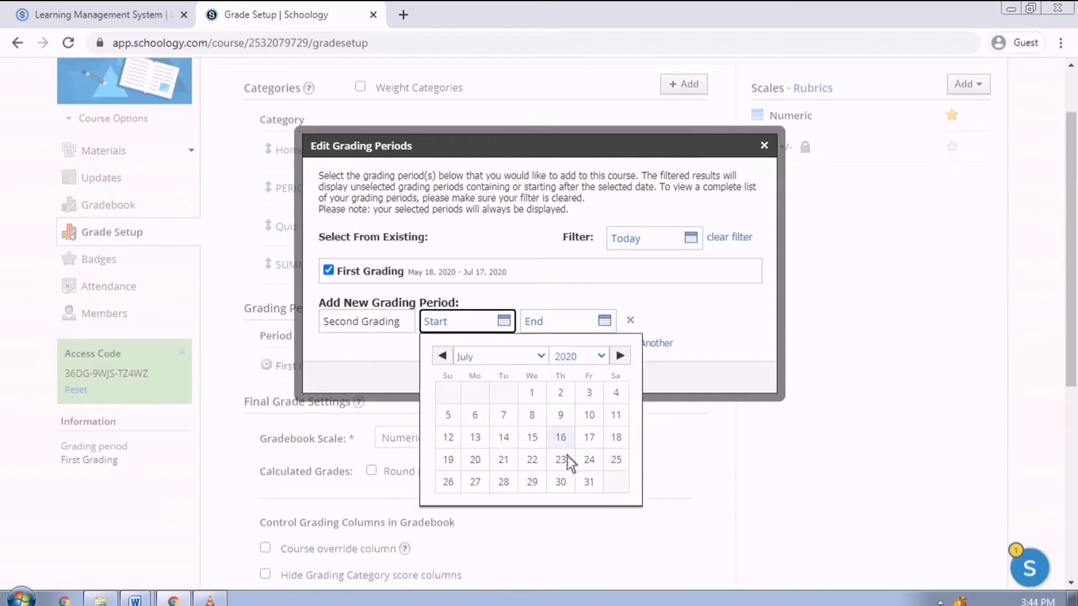
pyautogui.click(477, 461)
pyautogui.click(564, 322)
pyautogui.click(721, 357)
pyautogui.click(721, 356)
pyautogui.click(722, 356)
pyautogui.click(721, 356)
pyautogui.click(579, 440)
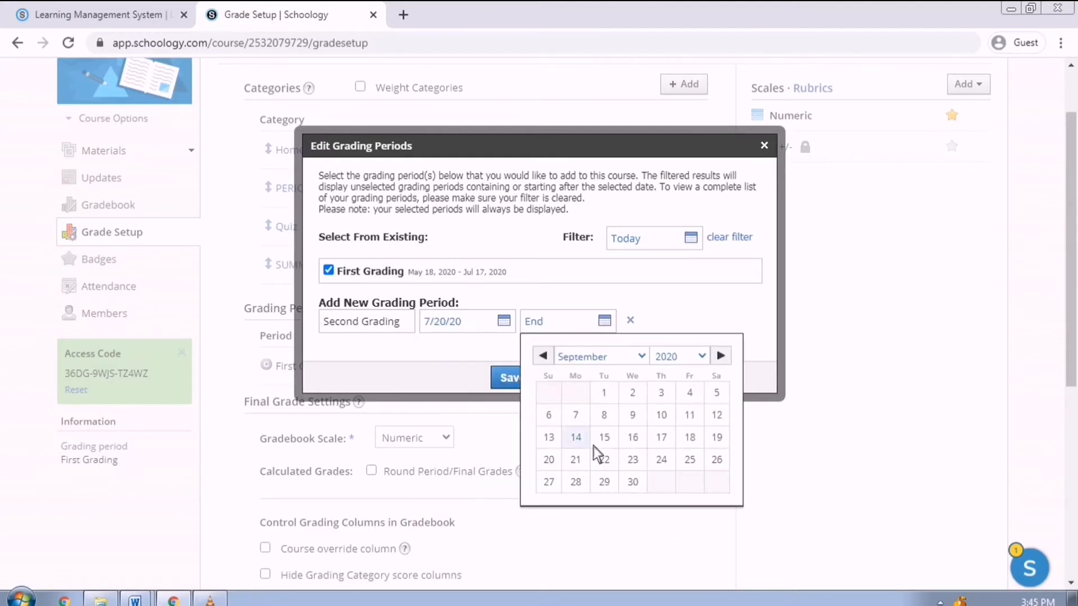
pyautogui.click(564, 321)
pyautogui.click(689, 438)
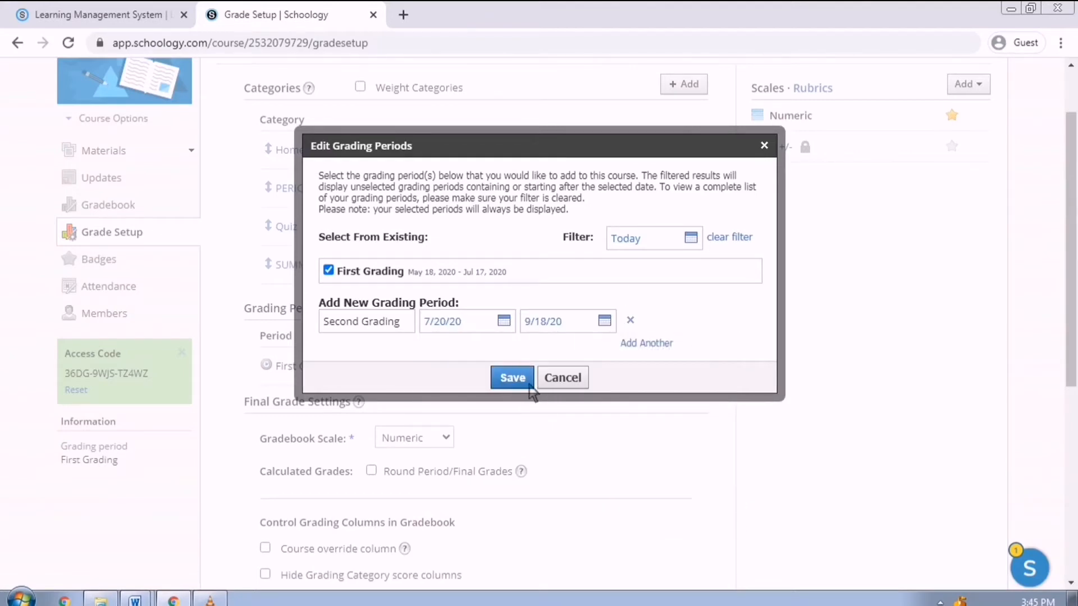
pyautogui.click(510, 378)
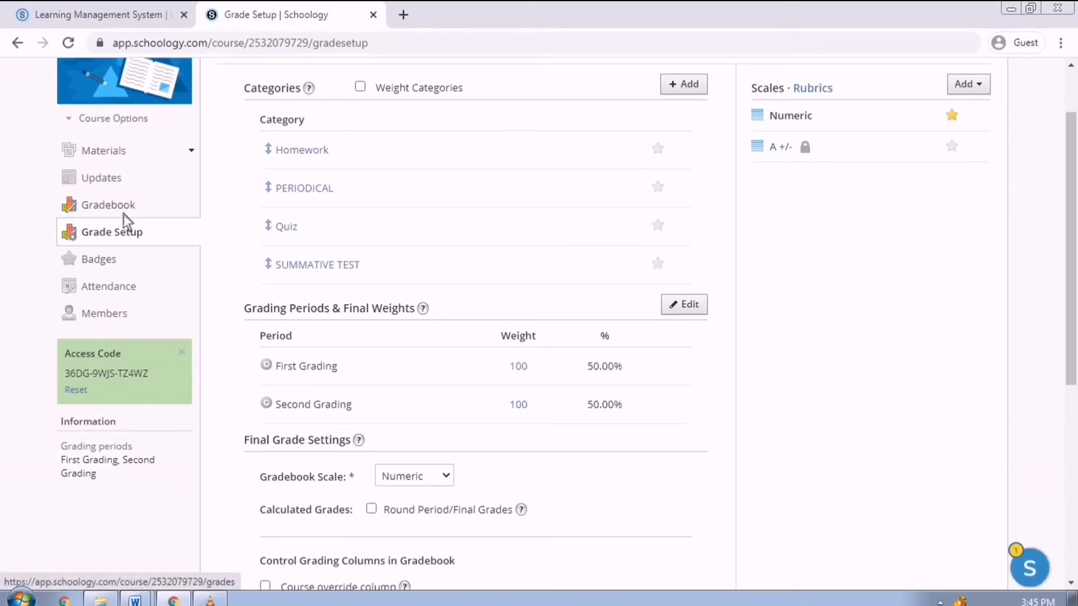
# - Award the attendance and listening badges to two students, then go to the Members page
pyautogui.click(117, 265)
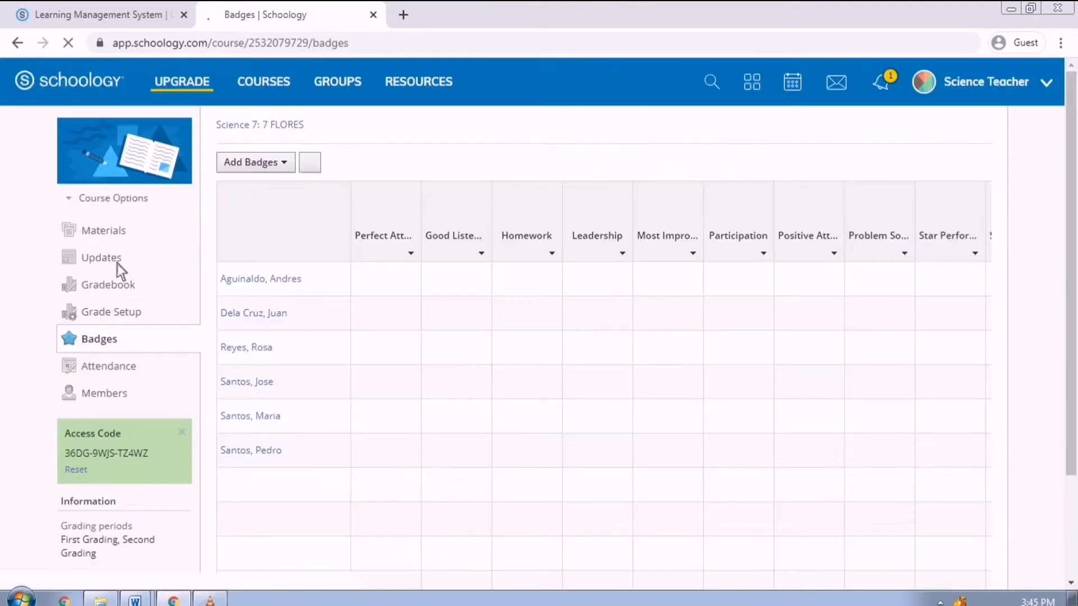
pyautogui.click(400, 275)
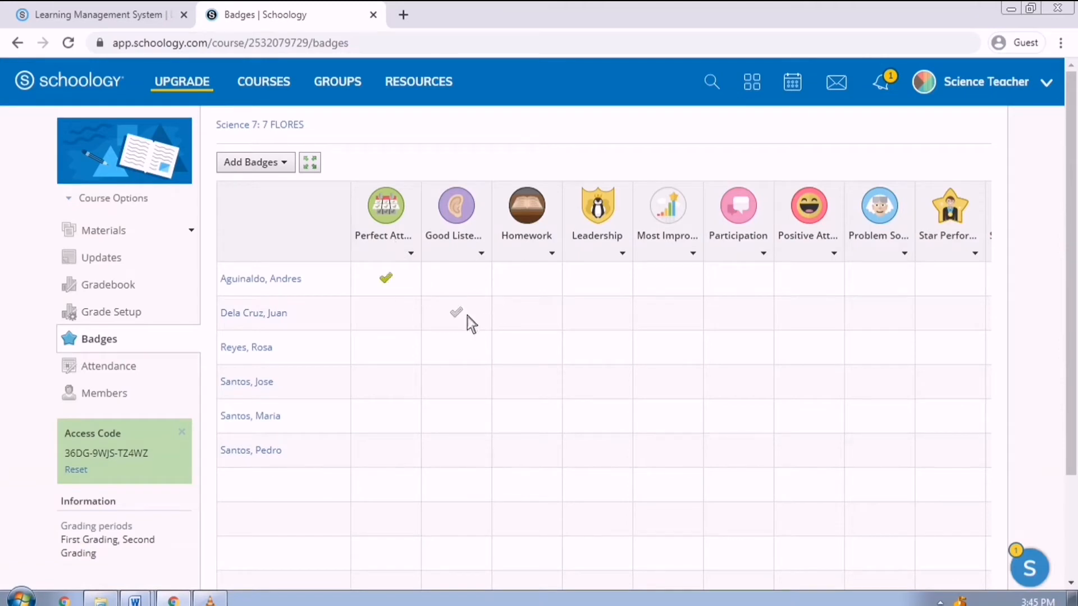
pyautogui.click(462, 378)
pyautogui.click(134, 371)
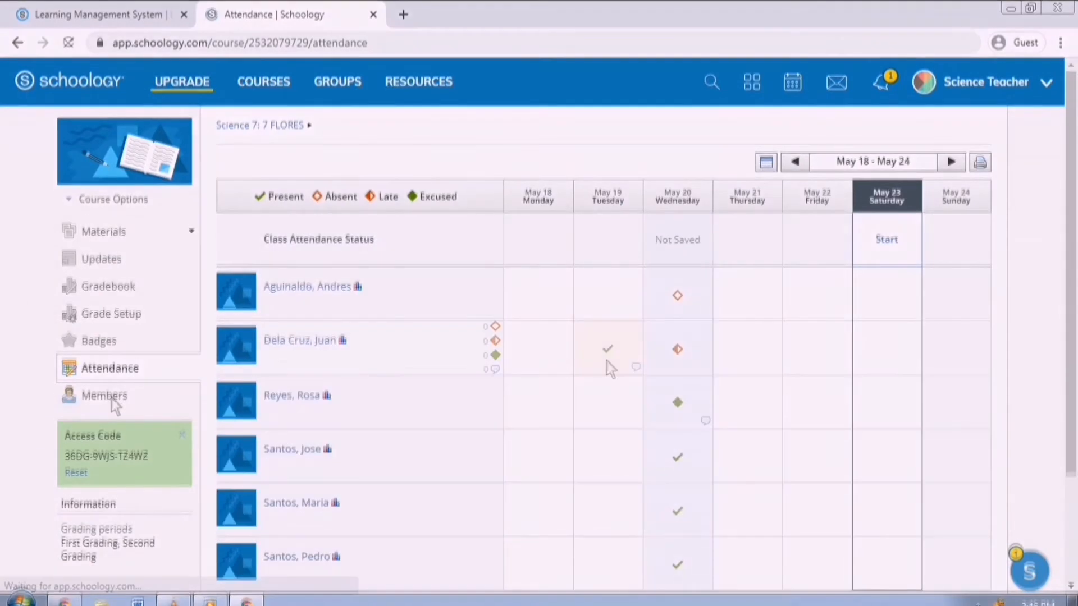
pyautogui.click(111, 397)
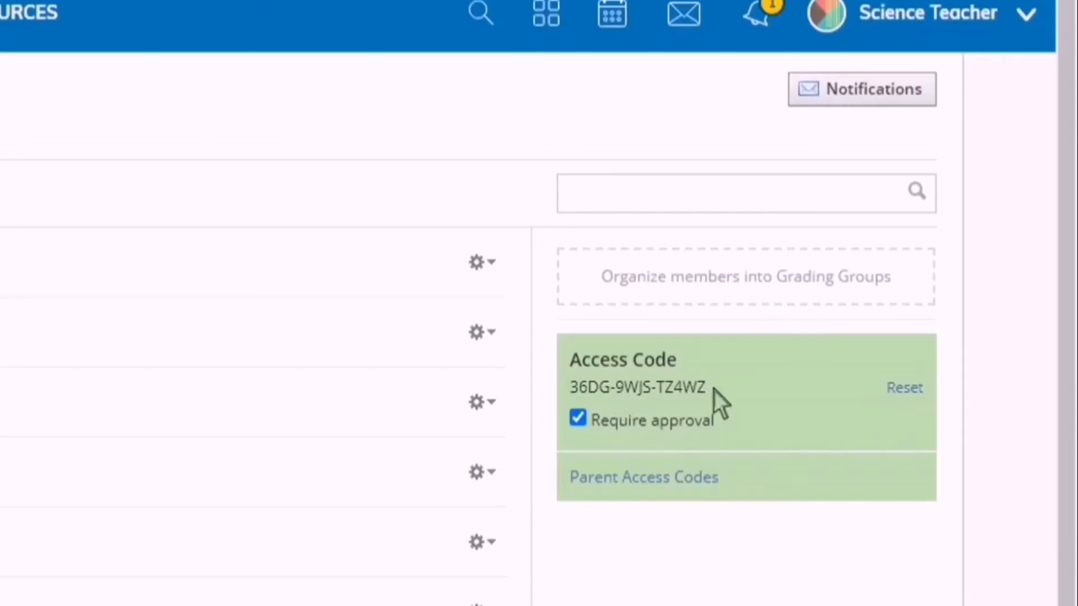
# - Download the parent access codes as a CSV and open it in Excel
pyautogui.moveTo(843, 311); pyautogui.dragTo(795, 318)
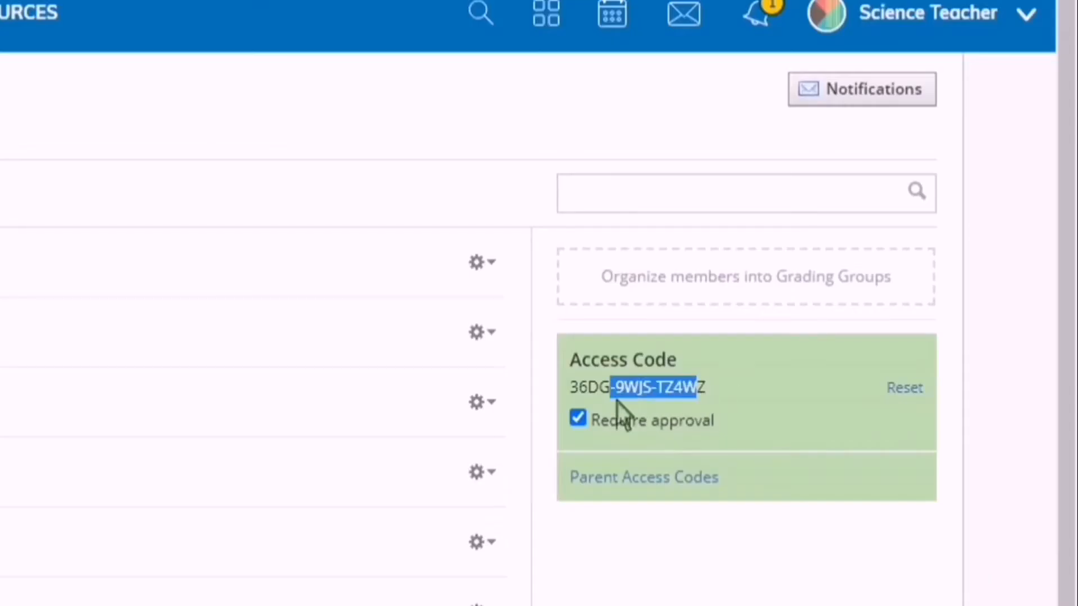
pyautogui.moveTo(617, 399); pyautogui.dragTo(599, 400)
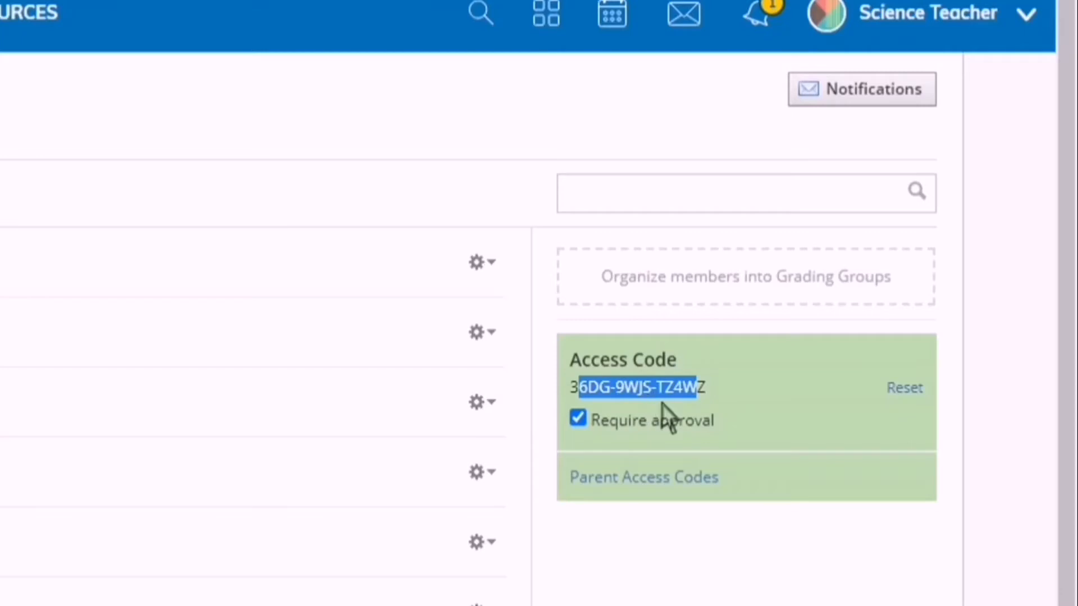
pyautogui.click(705, 443)
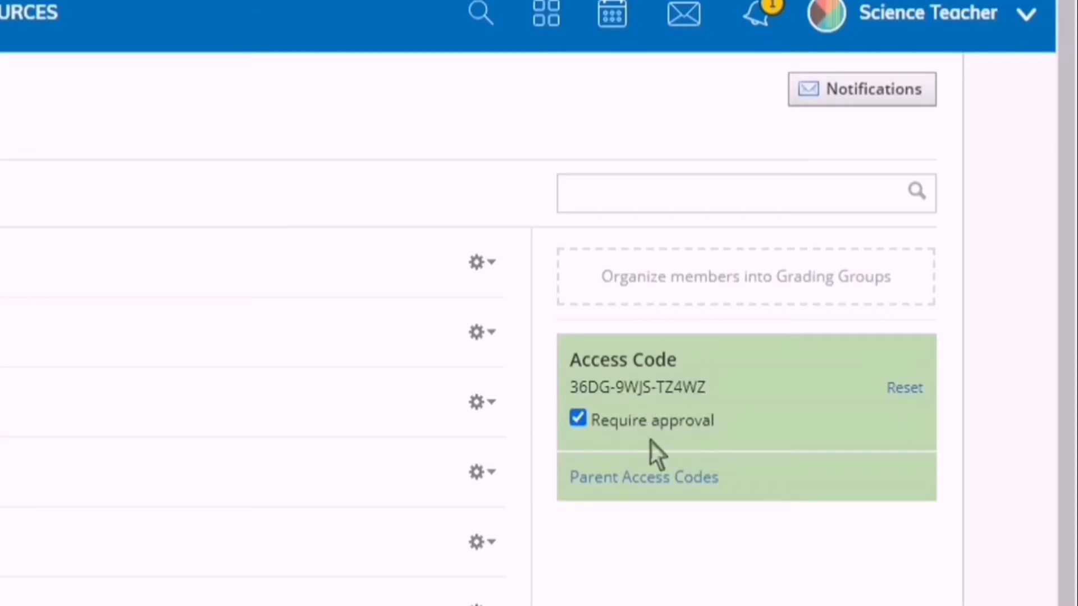
pyautogui.moveTo(637, 434)
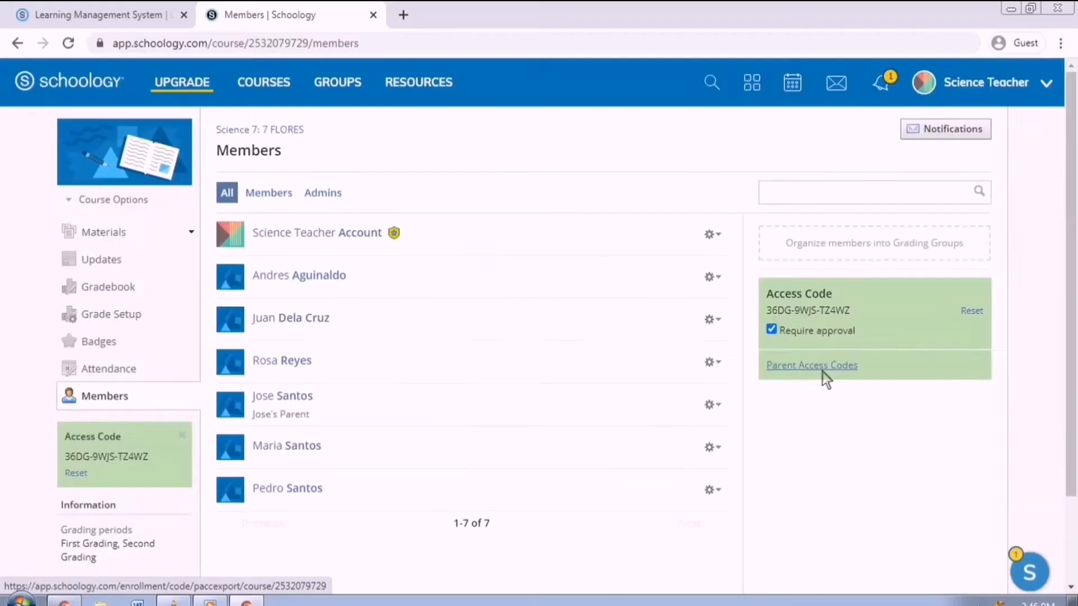
pyautogui.click(661, 486)
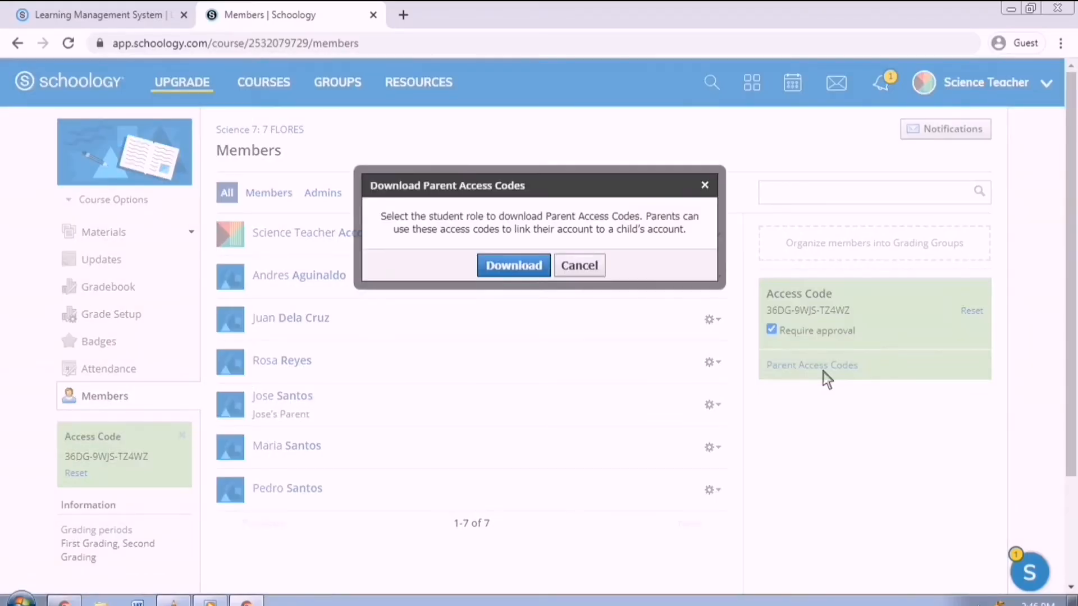
pyautogui.click(538, 274)
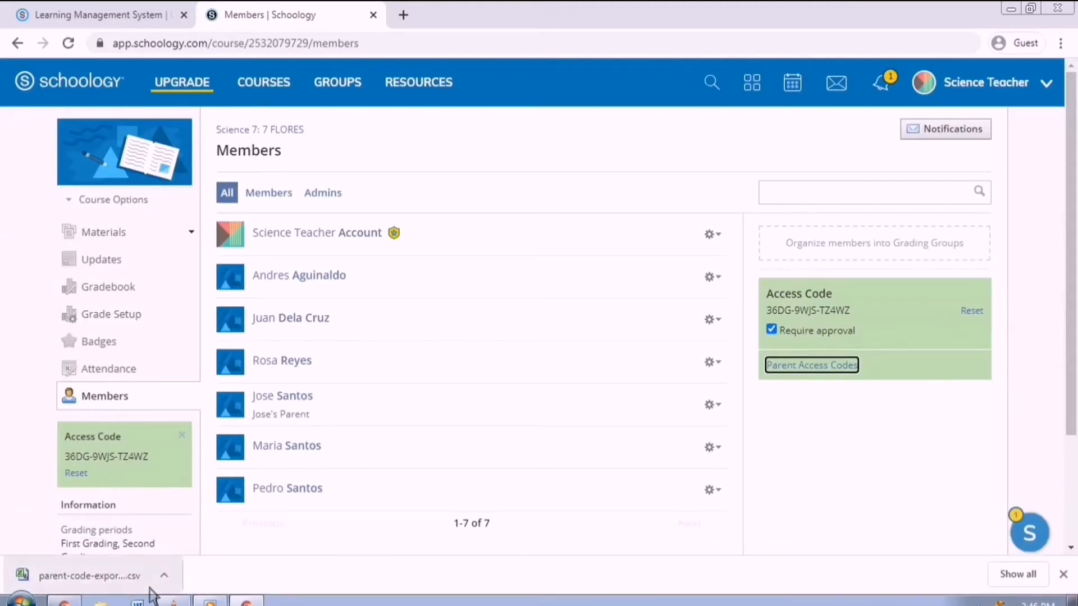
pyautogui.click(117, 580)
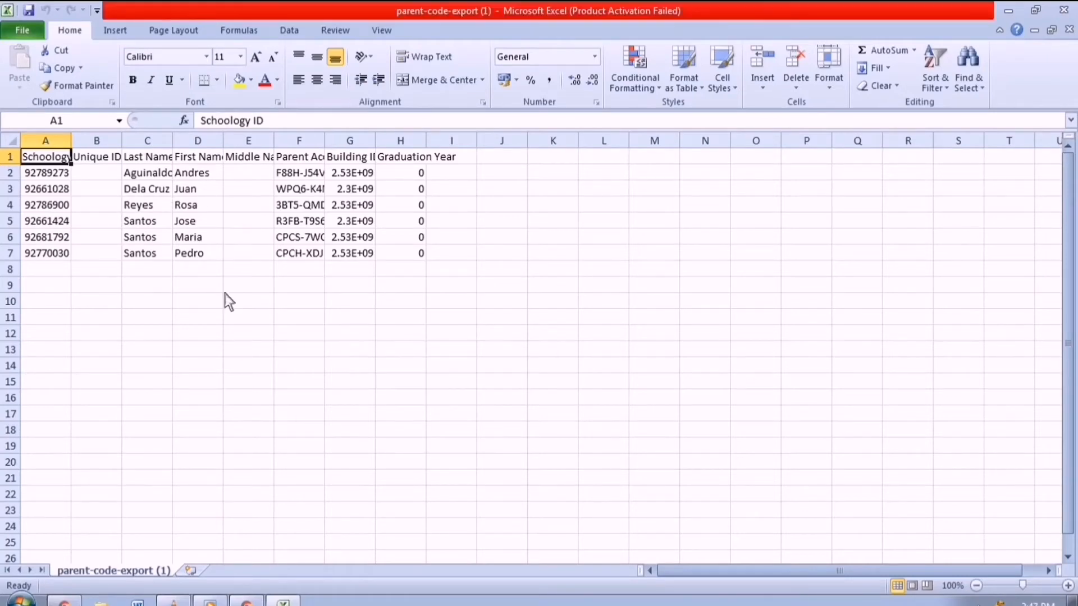
# - Widen column F to show the full Parent Access Codes, then minimize Excel
pyautogui.click(298, 140)
pyautogui.moveTo(325, 140); pyautogui.dragTo(413, 141)
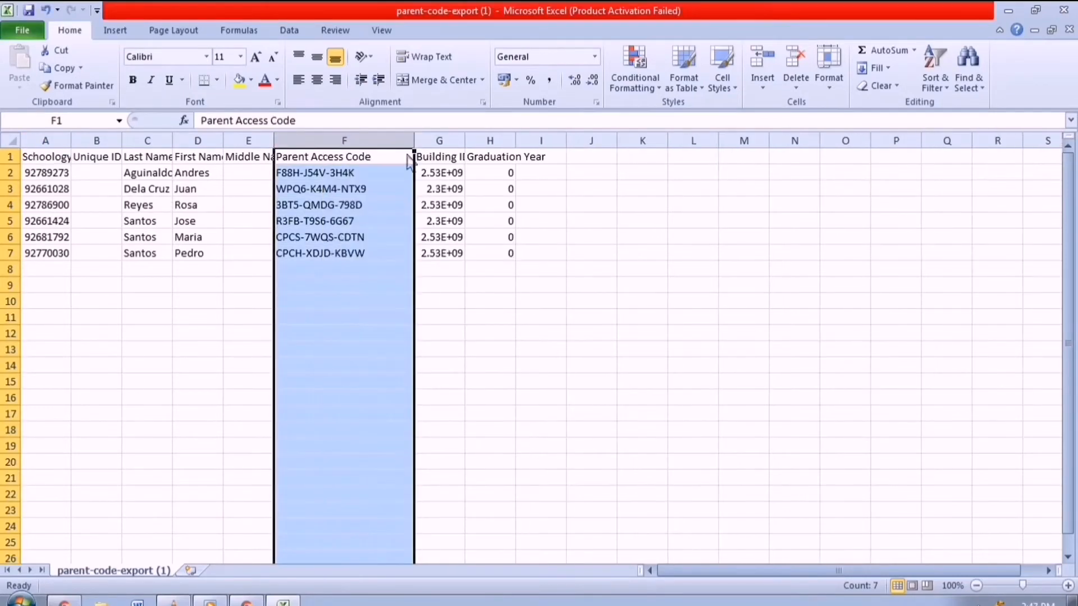
pyautogui.click(407, 158)
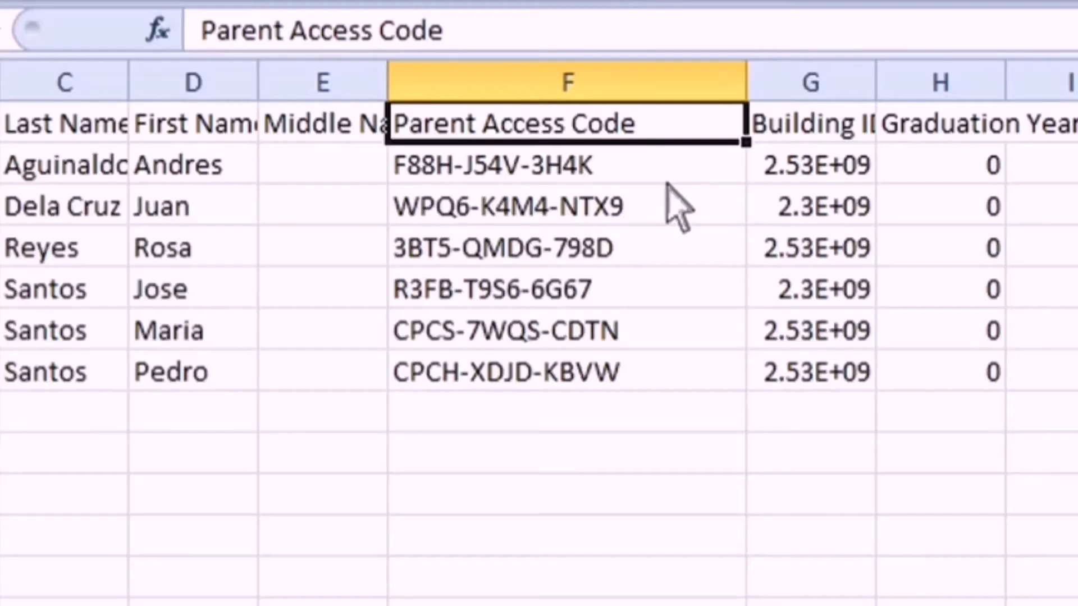
pyautogui.press('Down')
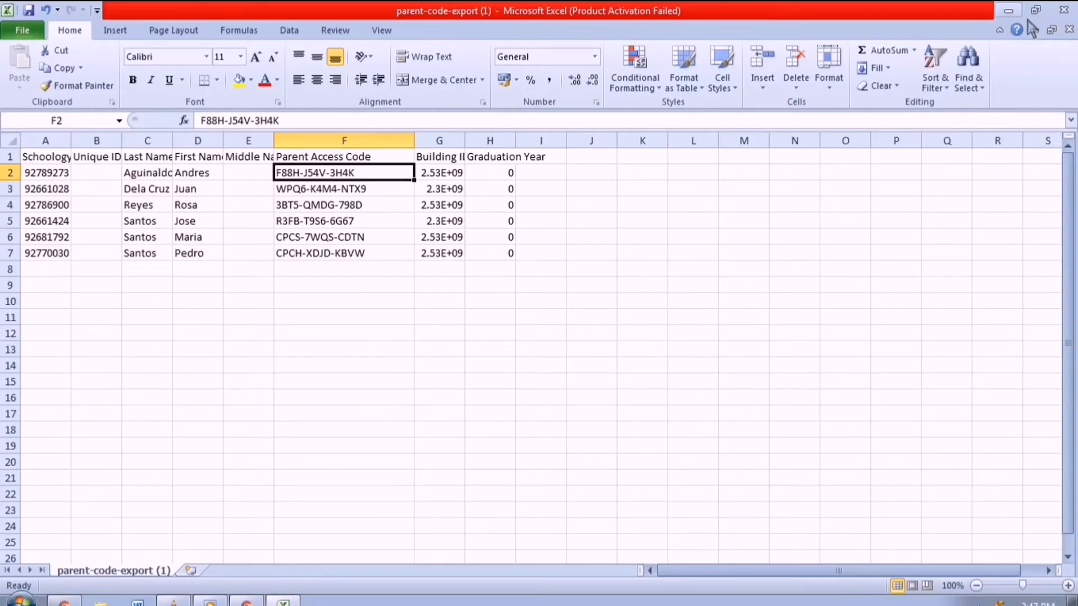
pyautogui.click(1008, 9)
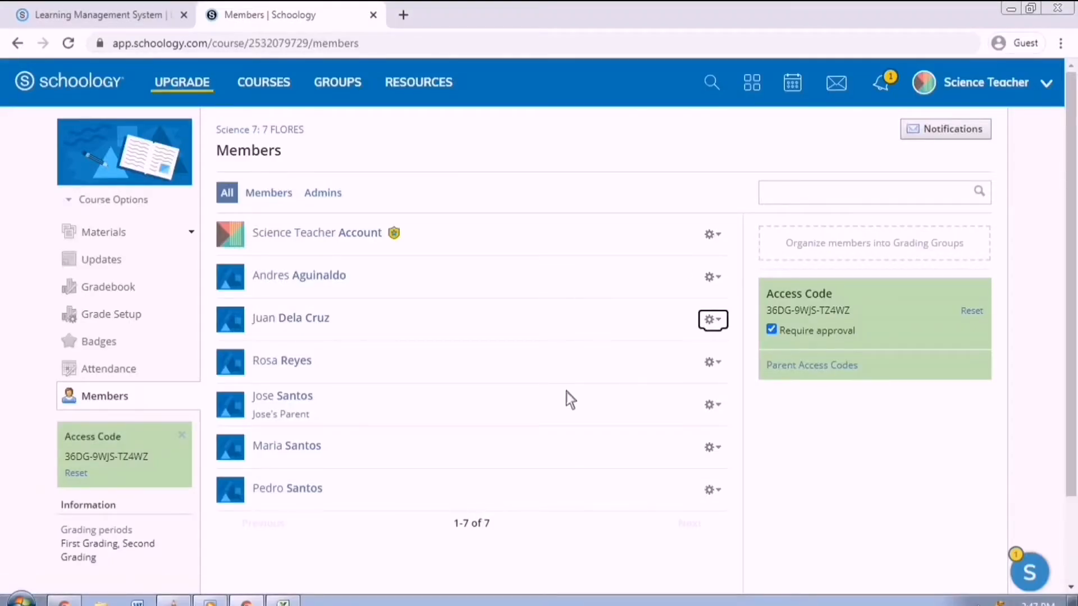
pyautogui.click(777, 426)
pyautogui.click(728, 281)
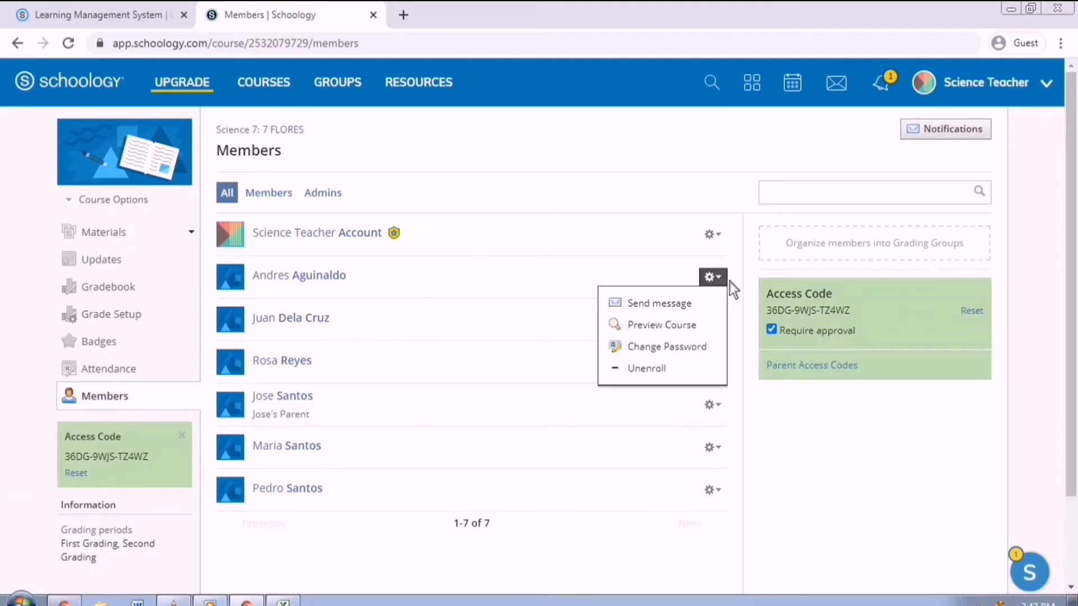
pyautogui.click(704, 349)
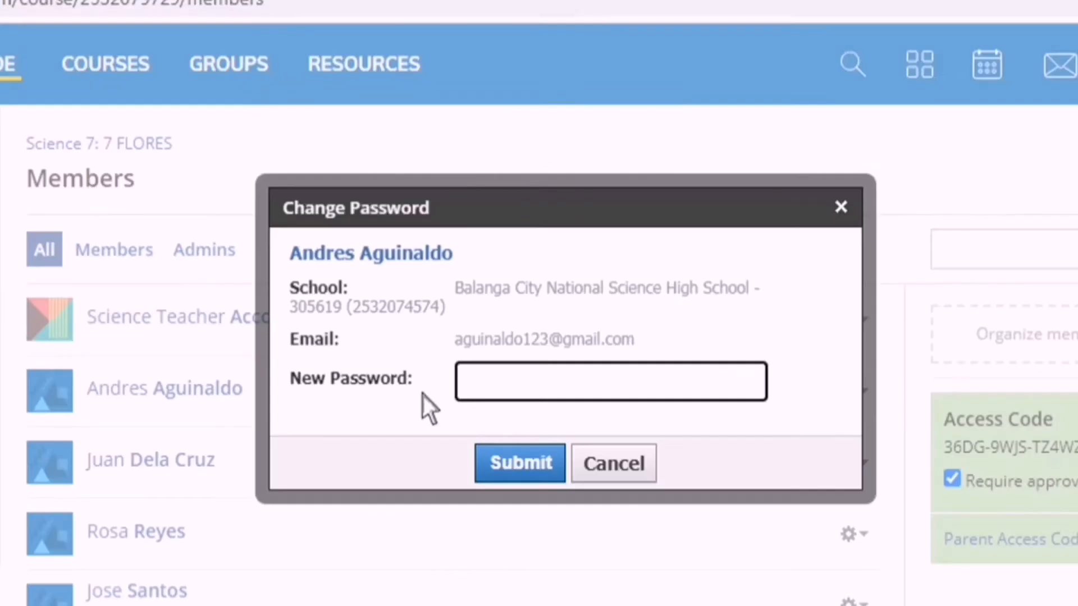
pyautogui.moveTo(663, 350); pyautogui.dragTo(499, 348)
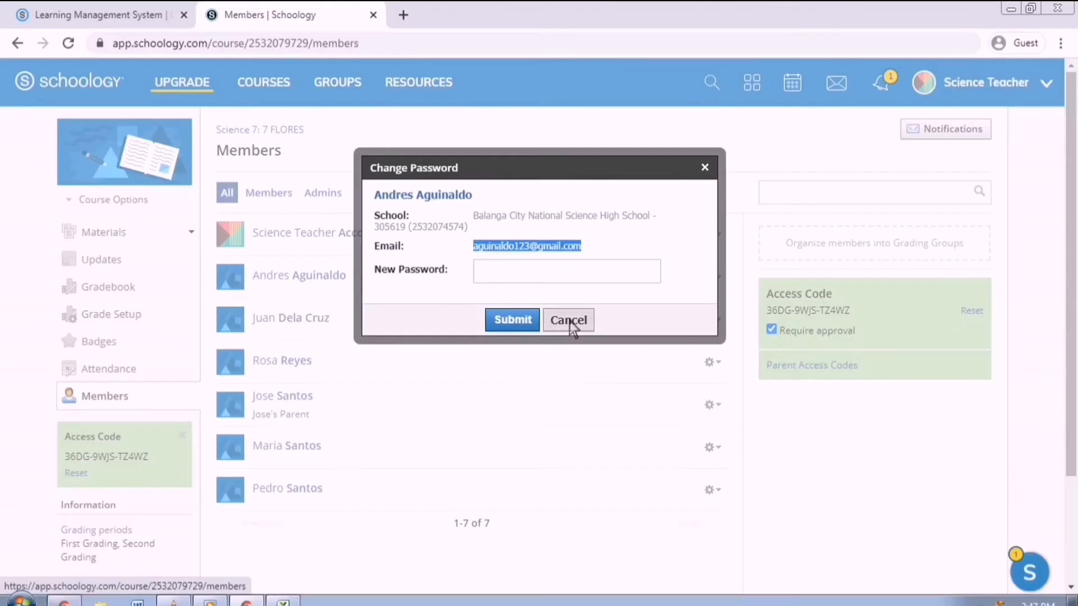
pyautogui.click(569, 325)
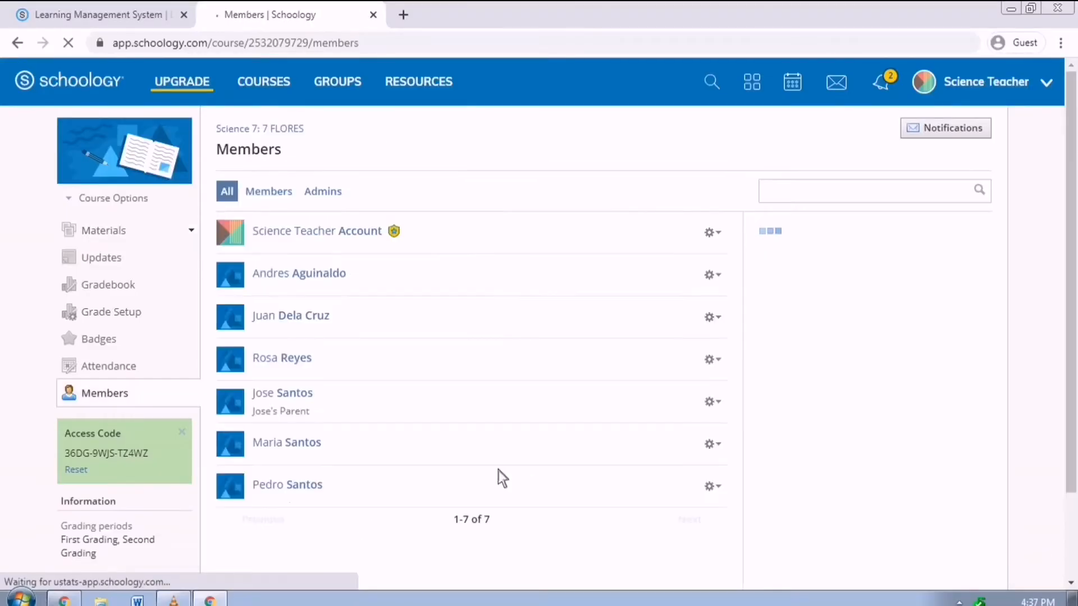
# - Create the test/quiz QUIZ NO. 2, due May 29, in the Quiz category
pyautogui.click(126, 233)
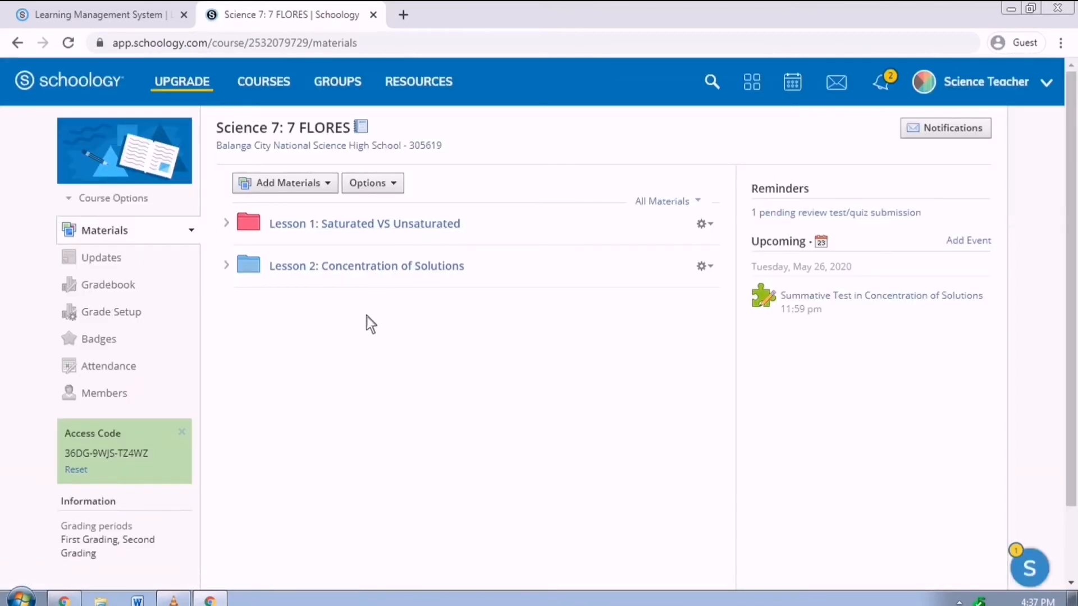
pyautogui.click(329, 183)
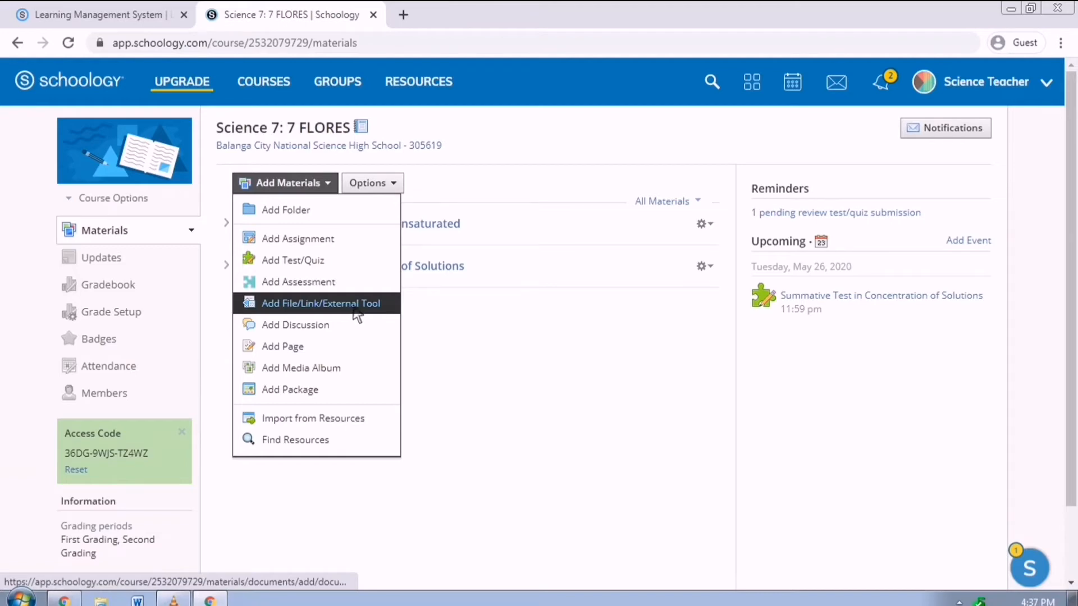
pyautogui.click(345, 268)
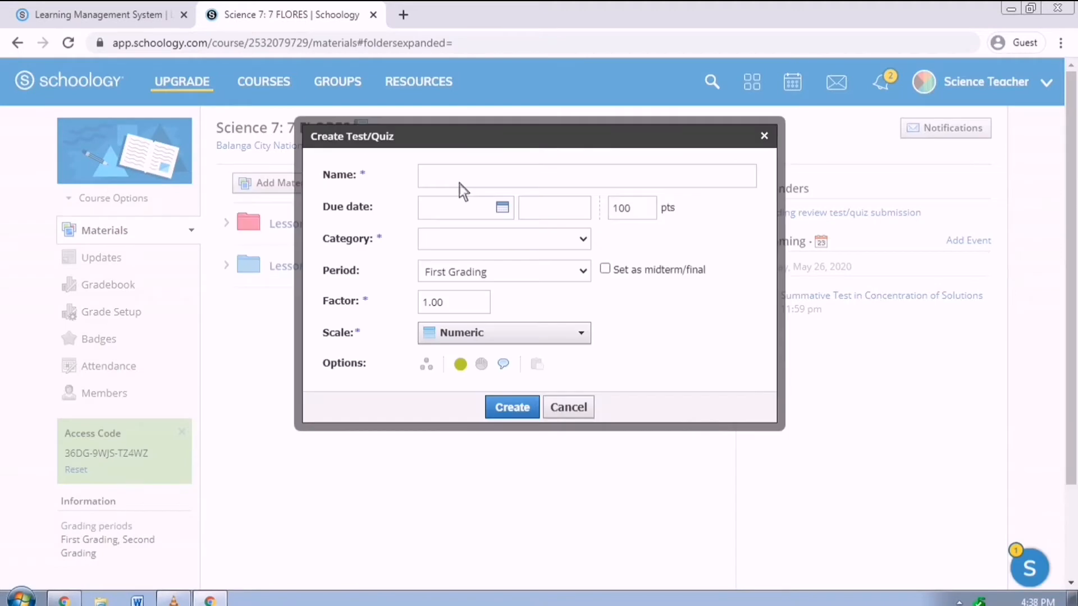
pyautogui.write('QUIZ NO. 2')
pyautogui.click(514, 208)
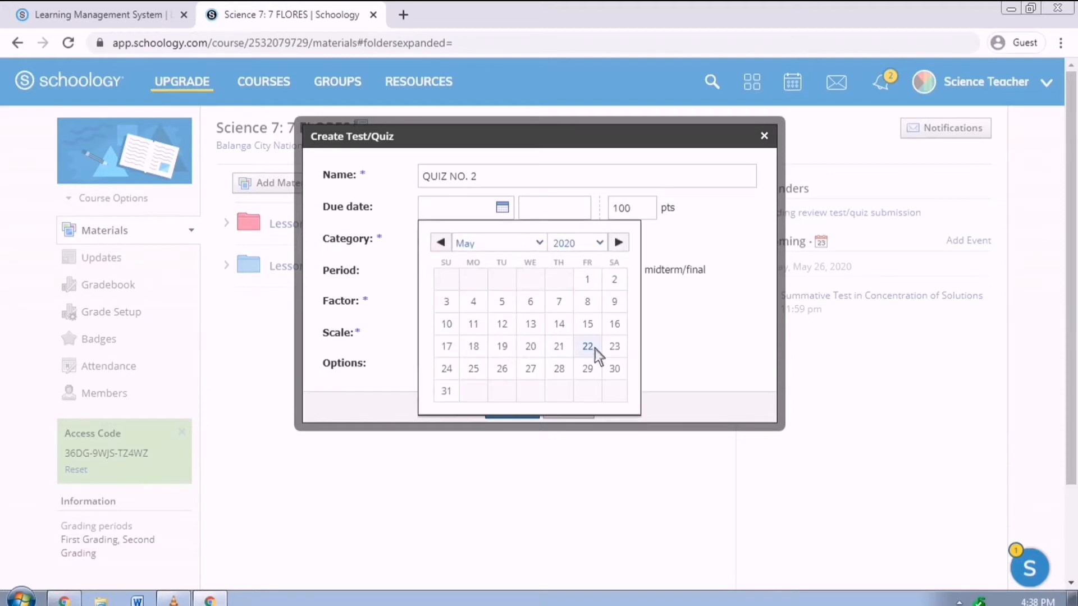
pyautogui.click(588, 366)
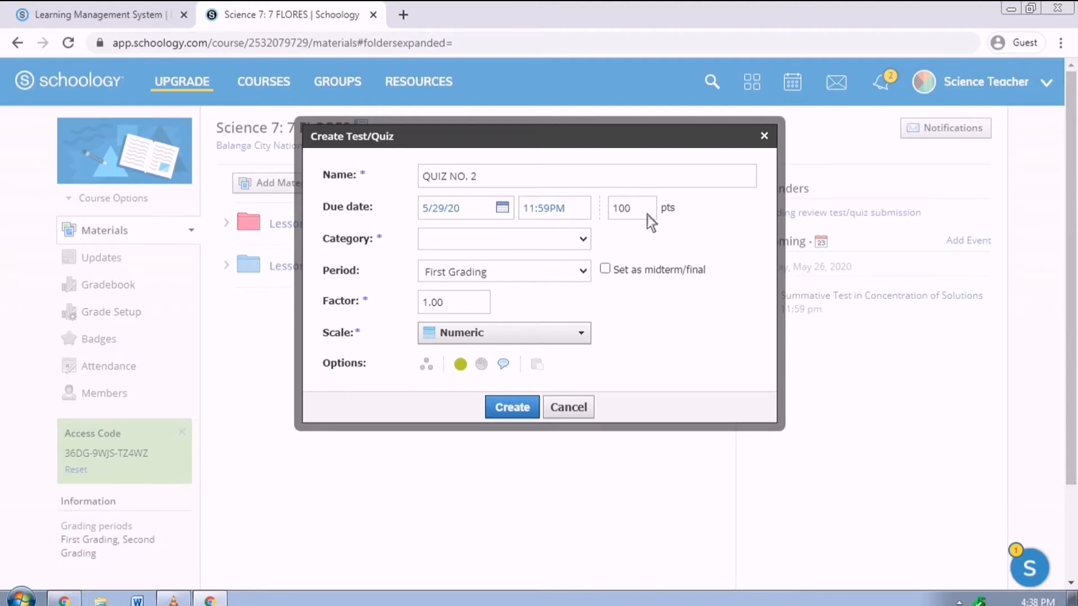
pyautogui.click(589, 241)
pyautogui.click(562, 331)
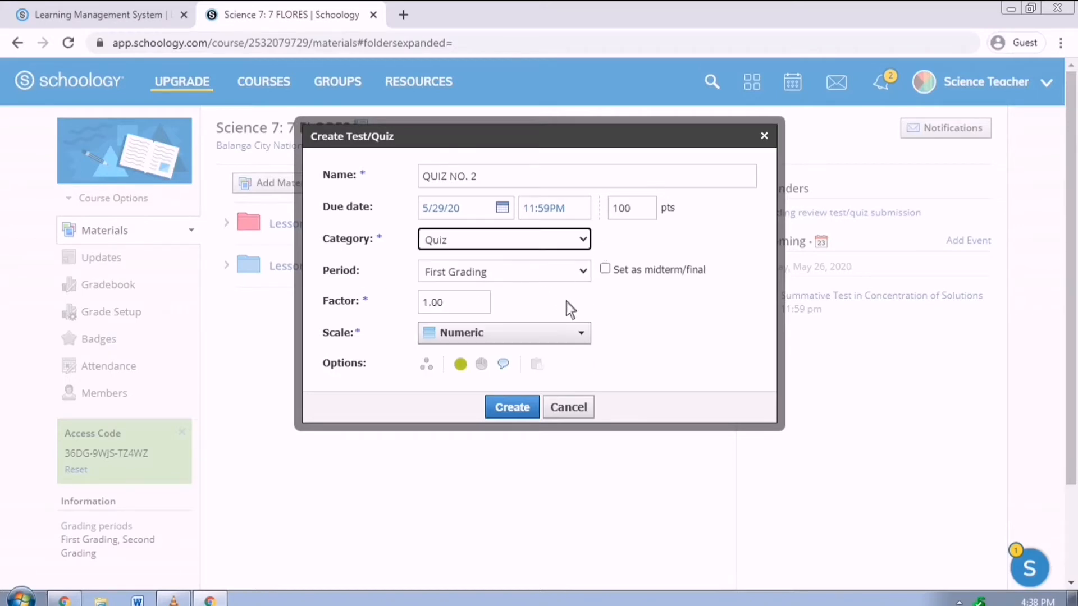
pyautogui.click(531, 412)
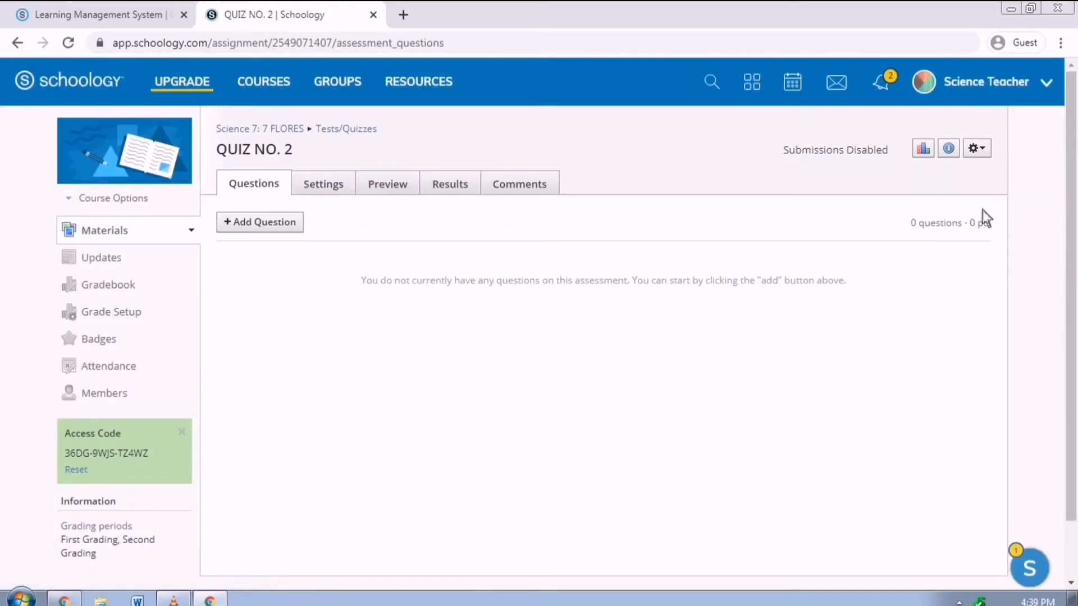
# - Review QUIZ NO. 2's details and statistics without changes, then start a True/False question
pyautogui.click(988, 154)
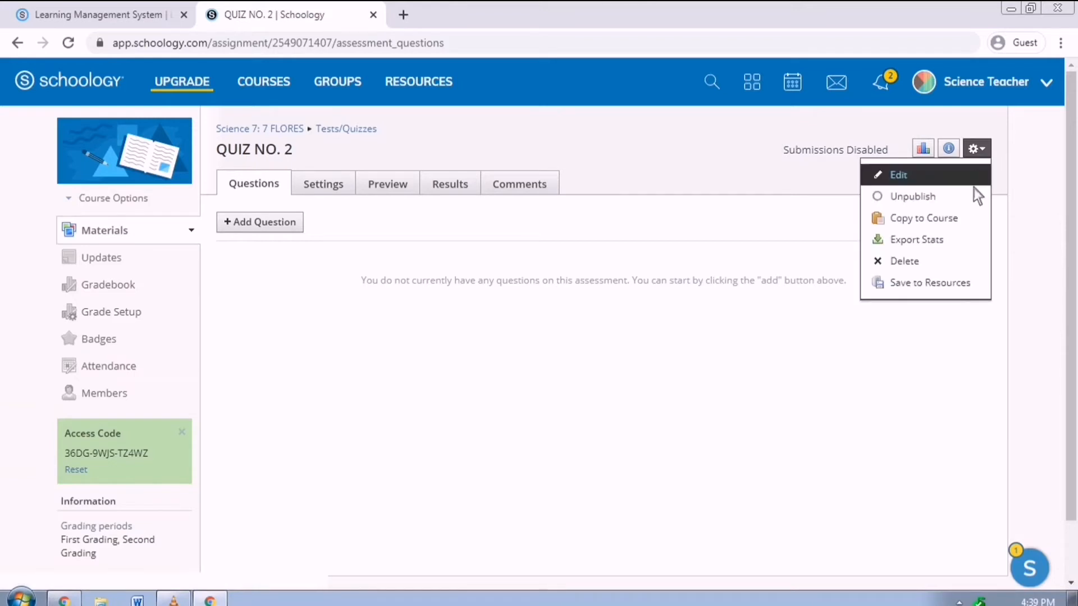
pyautogui.click(961, 178)
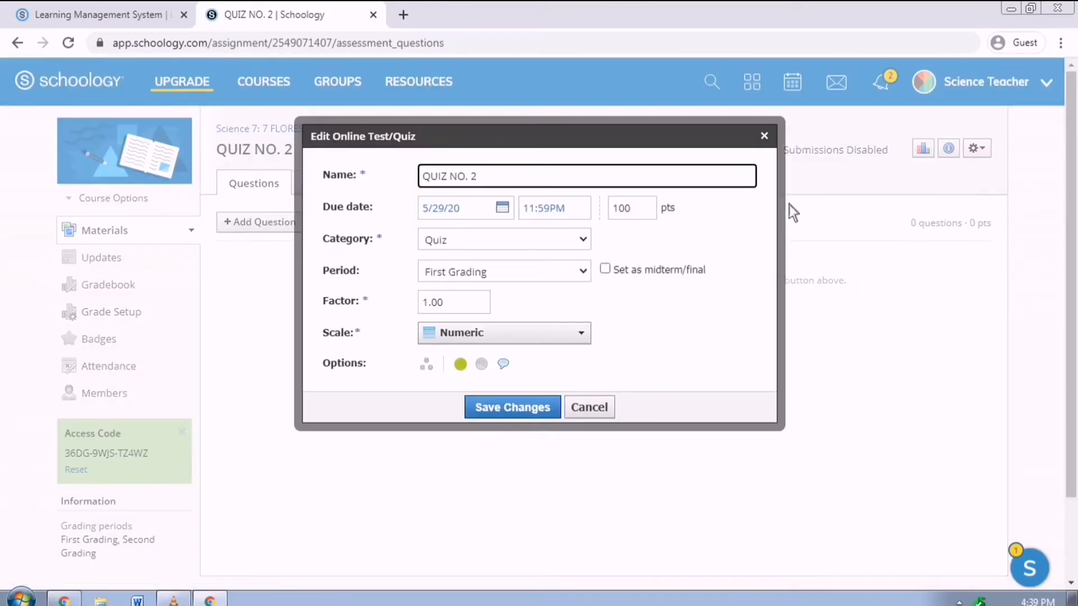
pyautogui.click(592, 416)
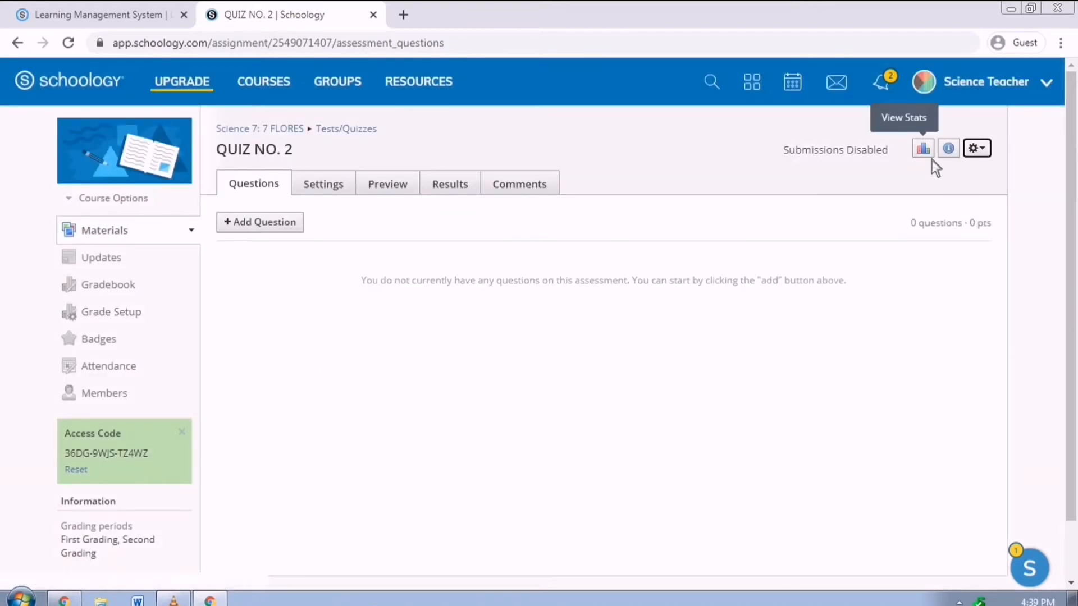
pyautogui.click(931, 159)
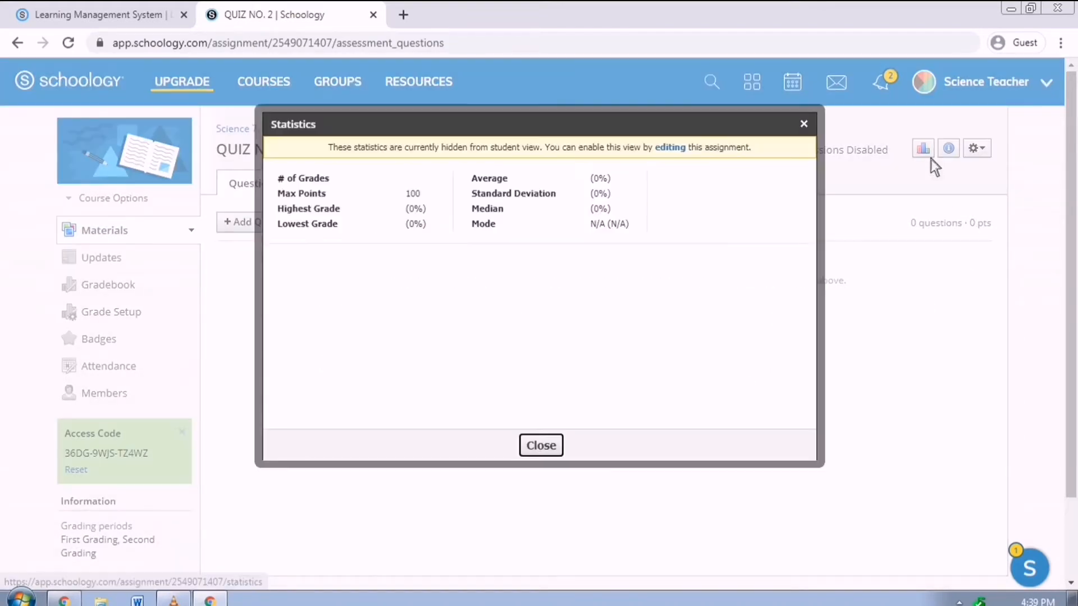
pyautogui.click(559, 446)
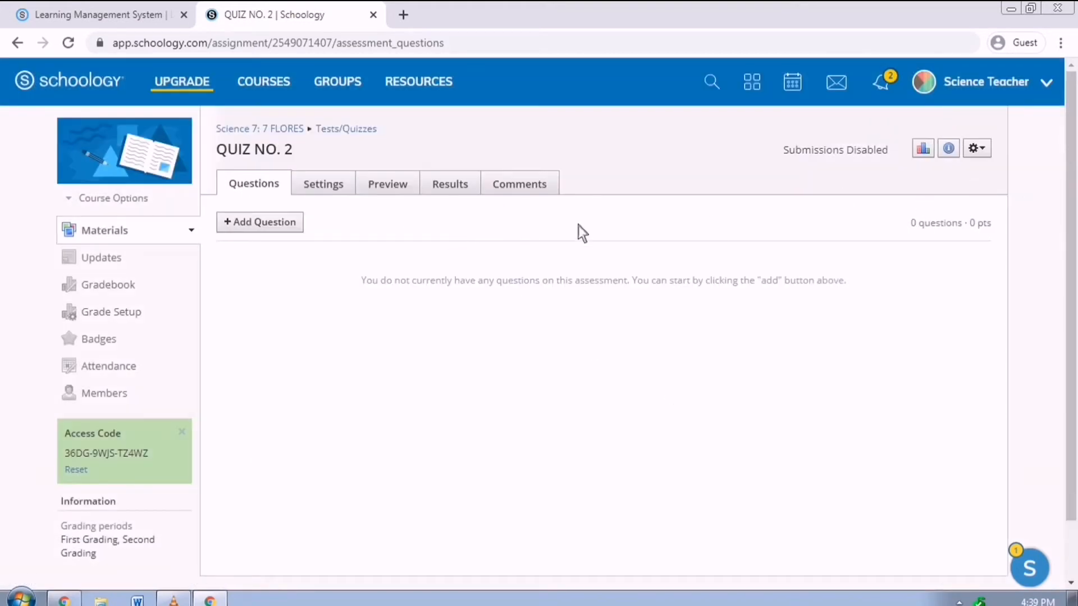
pyautogui.click(297, 230)
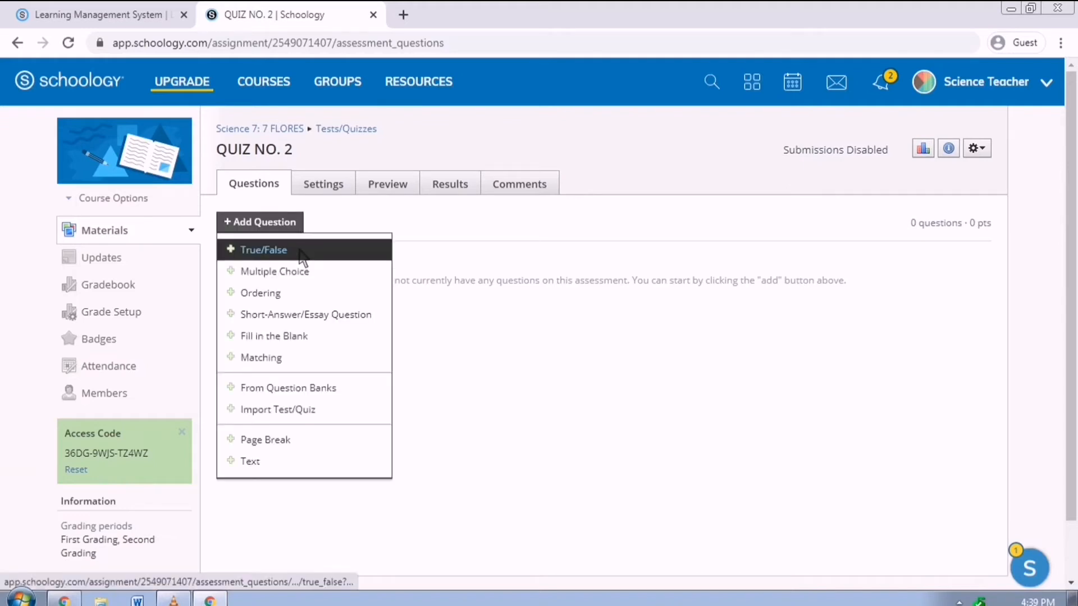
pyautogui.click(302, 254)
# - Write the concentrated-solution True/False statement, making 'concentrated' bold, italic and underlined
pyautogui.write('A')
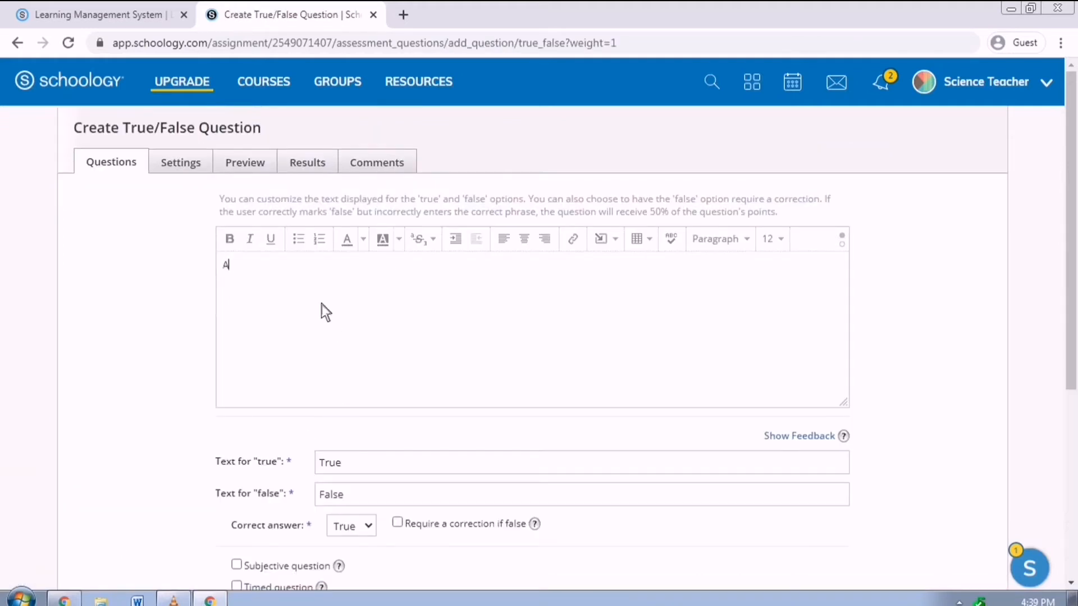
pyautogui.write(' concentratet')
pyautogui.write(' solution has a small amount of dissolved solute in ')
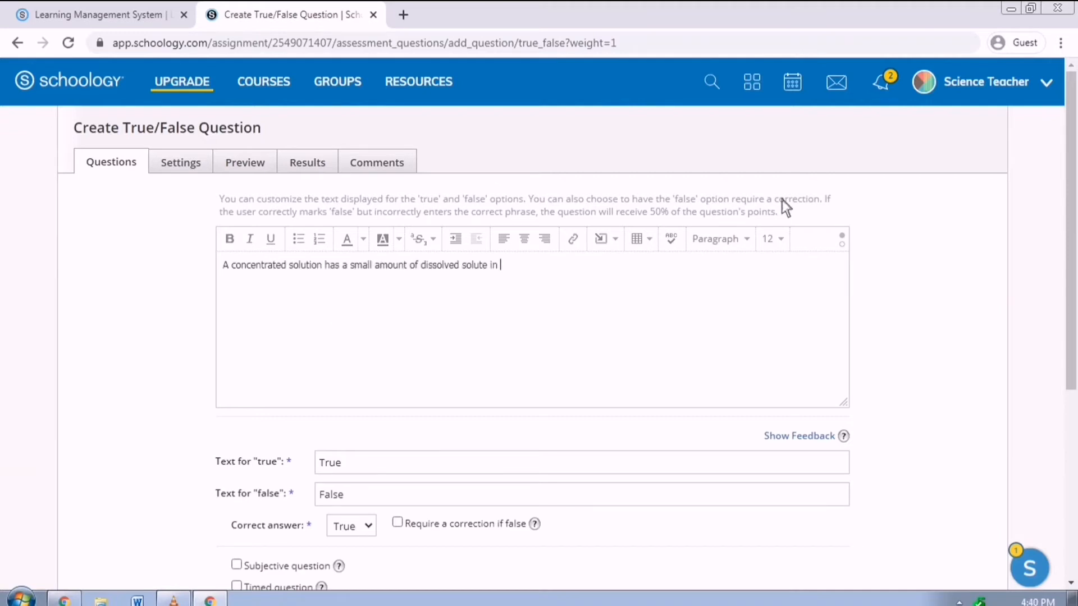
pyautogui.write('comparison to the amount of solvent.')
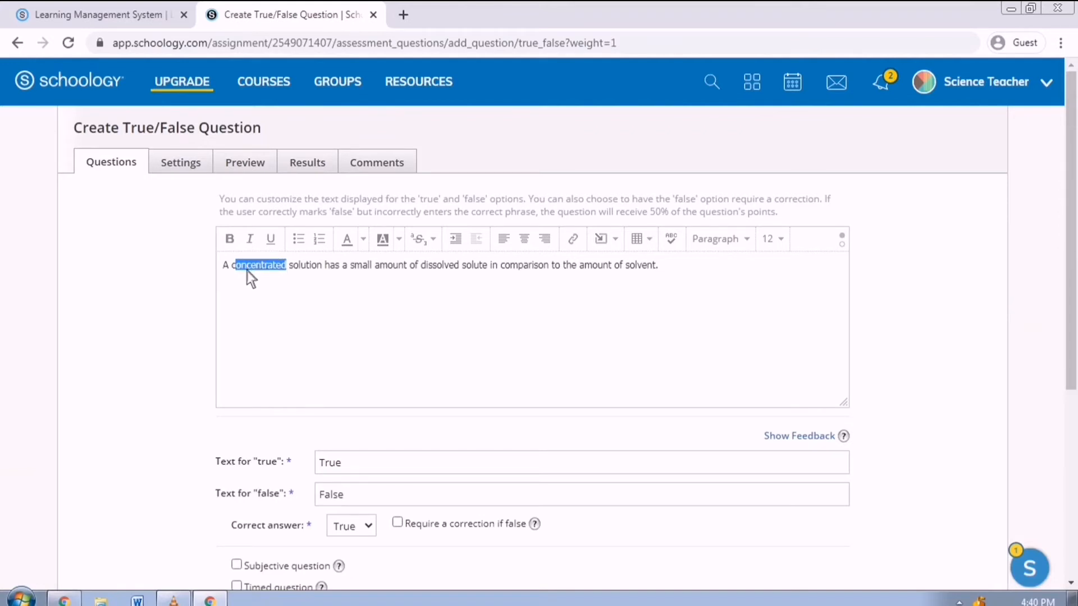
pyautogui.click(240, 244)
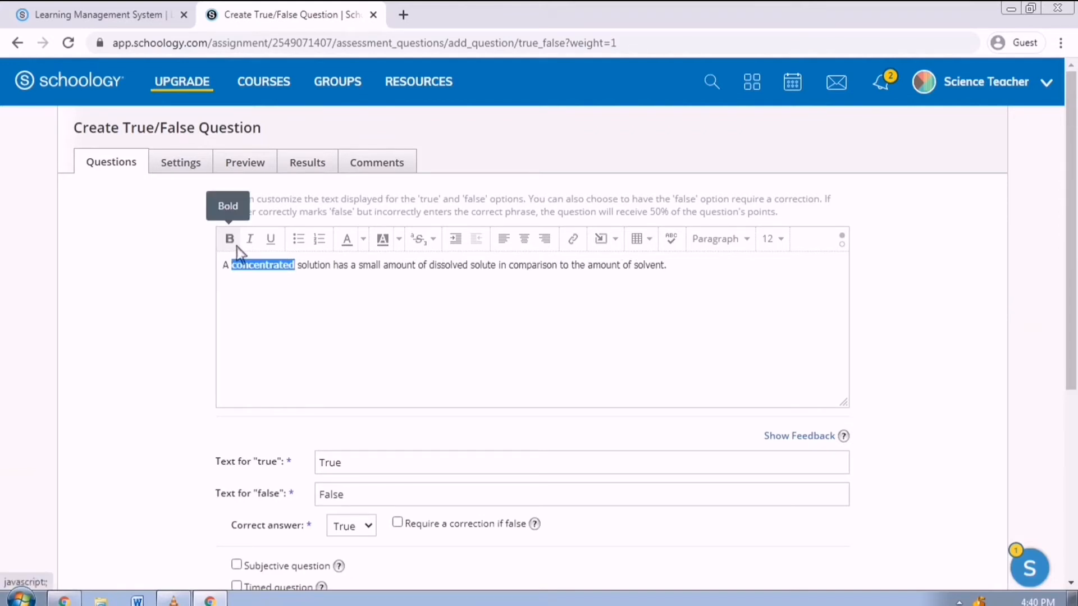
pyautogui.click(250, 242)
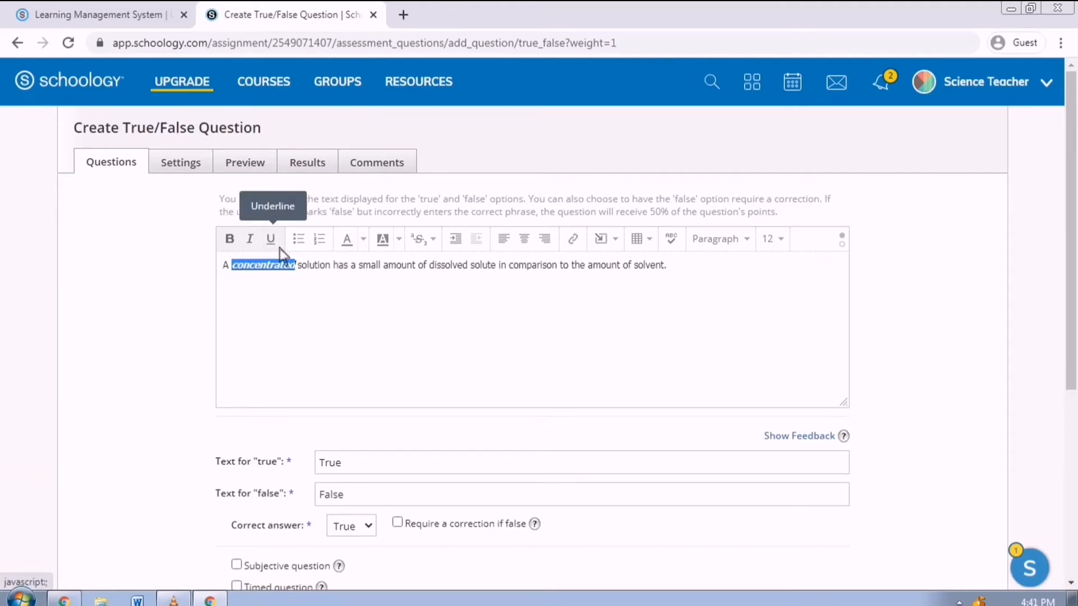
pyautogui.click(278, 269)
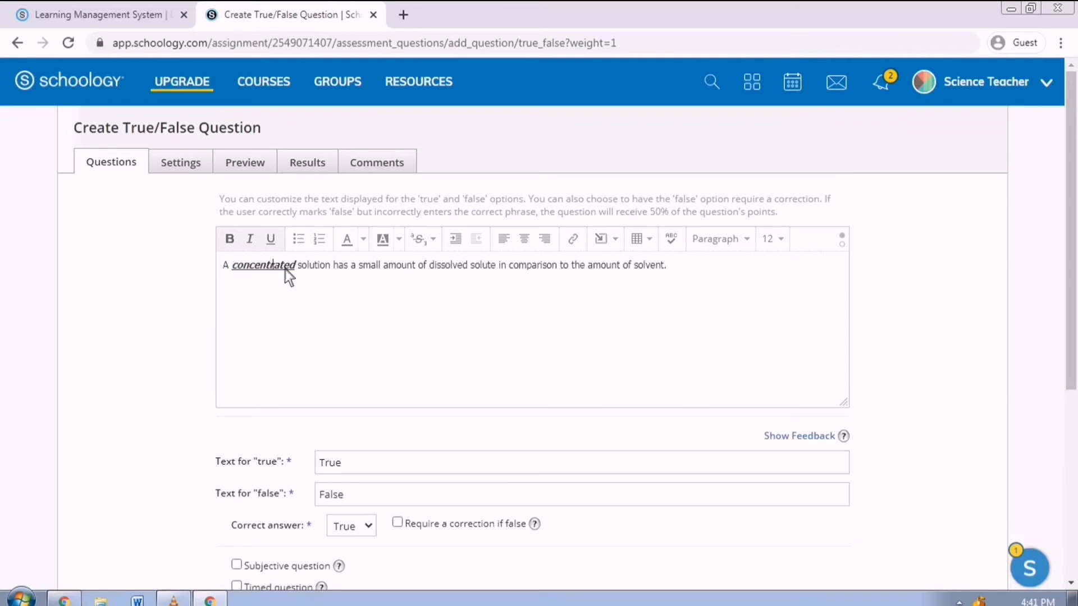
# - Set False as the answer, require the correction 'dilute', and save the question
pyautogui.scroll(-1, 359, 404)
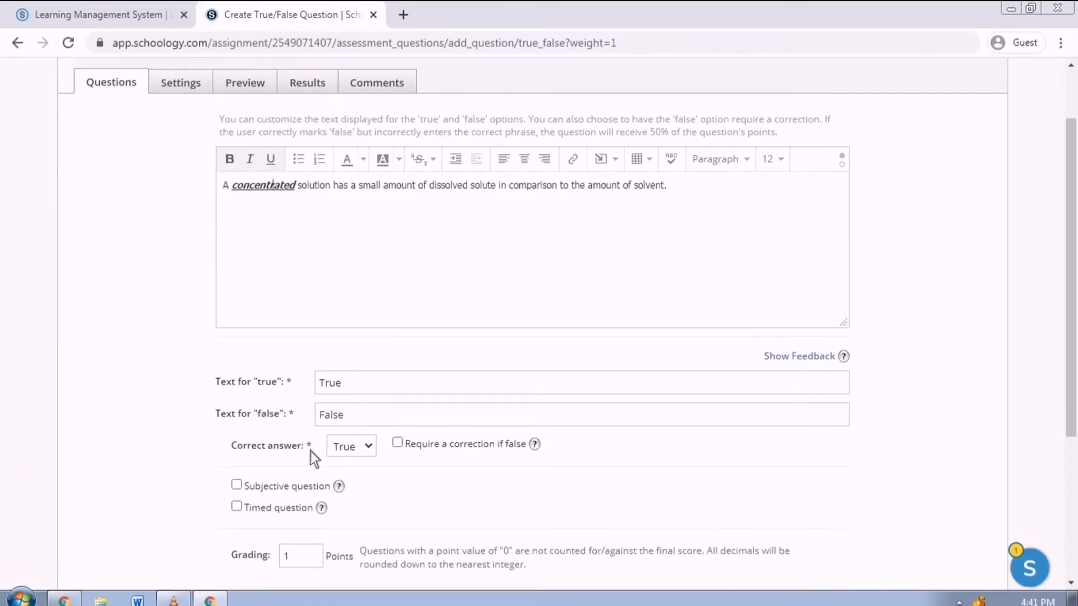
pyautogui.click(373, 452)
pyautogui.click(372, 481)
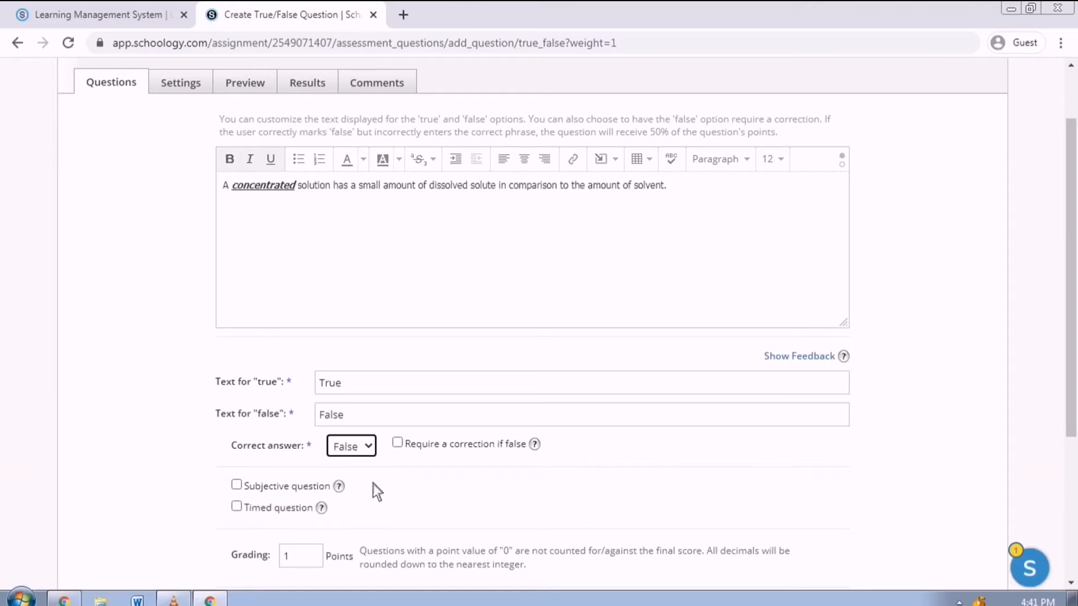
pyautogui.click(407, 450)
pyautogui.click(409, 483)
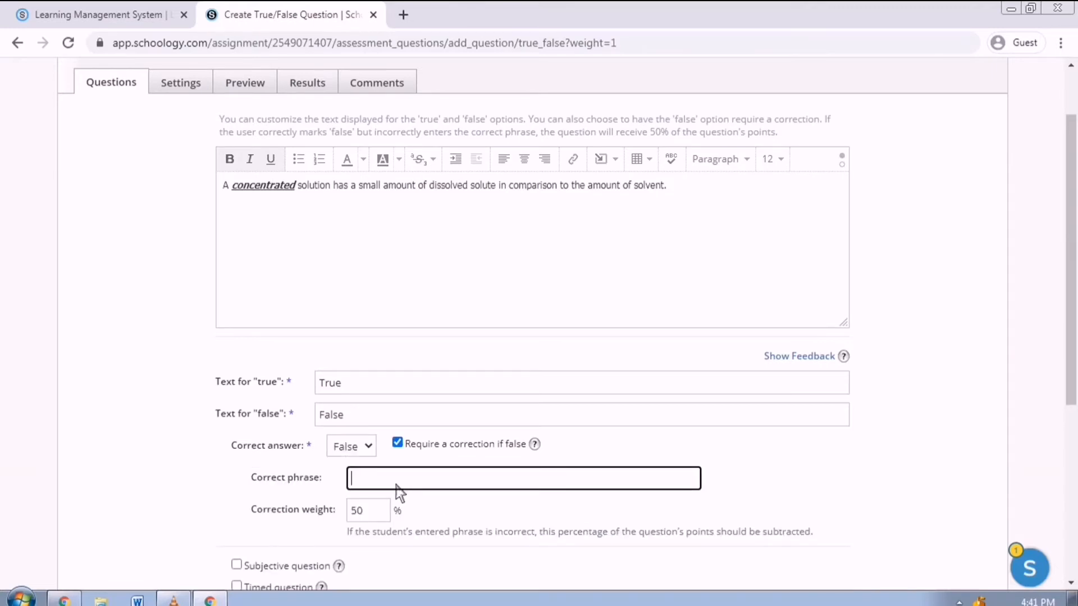
pyautogui.write('dilute')
pyautogui.scroll(-1, 500, 370)
pyautogui.scroll(-3, 500, 370)
pyautogui.click(527, 581)
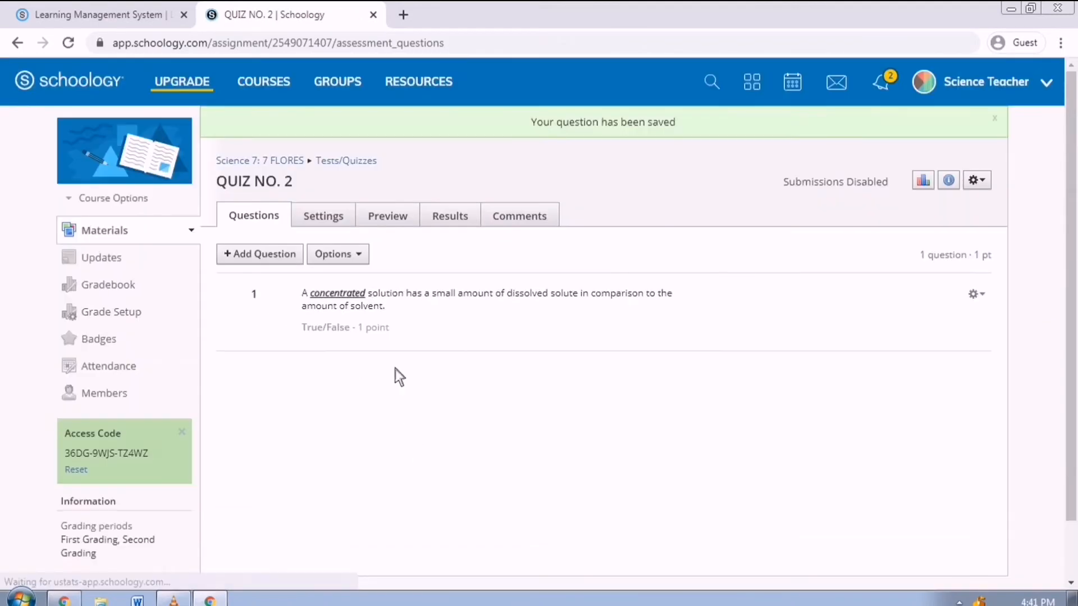
# - Start a Multiple Choice question asking 'Refer to the image below, which is the solute?'
pyautogui.click(294, 262)
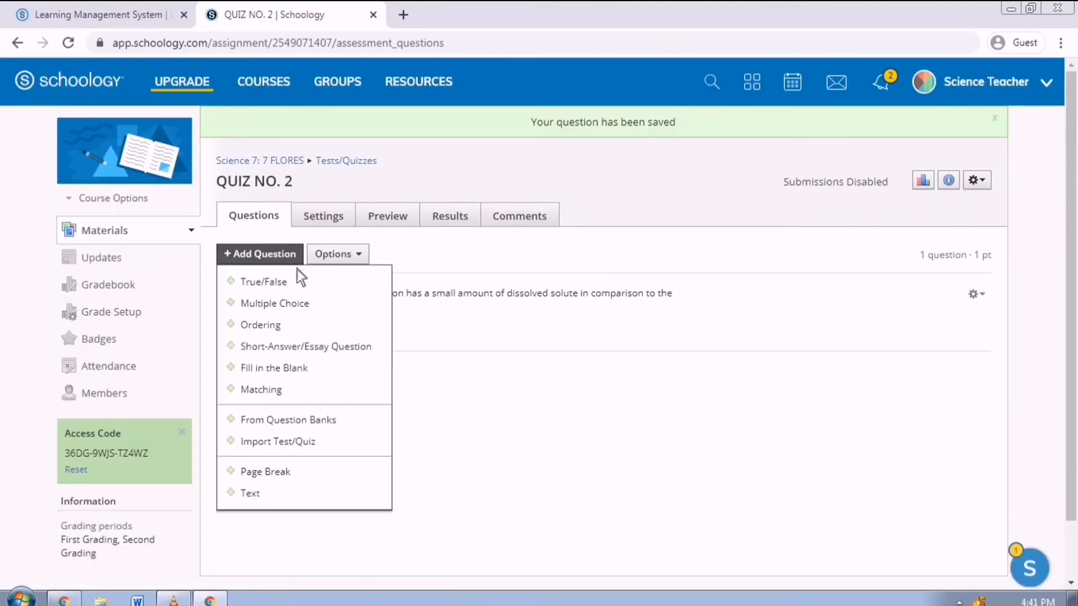
pyautogui.click(305, 304)
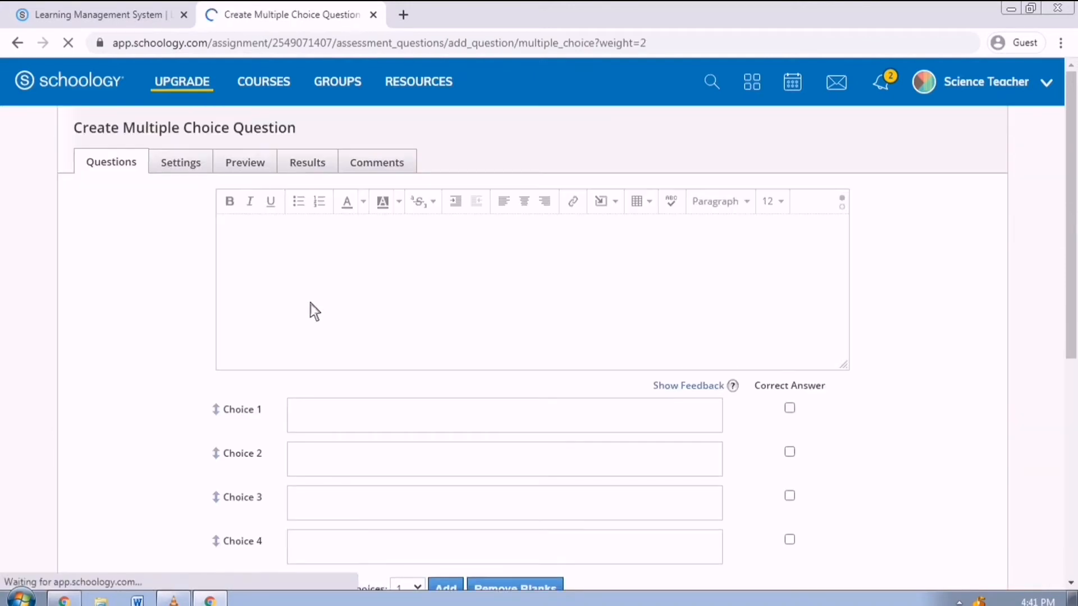
pyautogui.click(330, 309)
pyautogui.write('Refer to th')
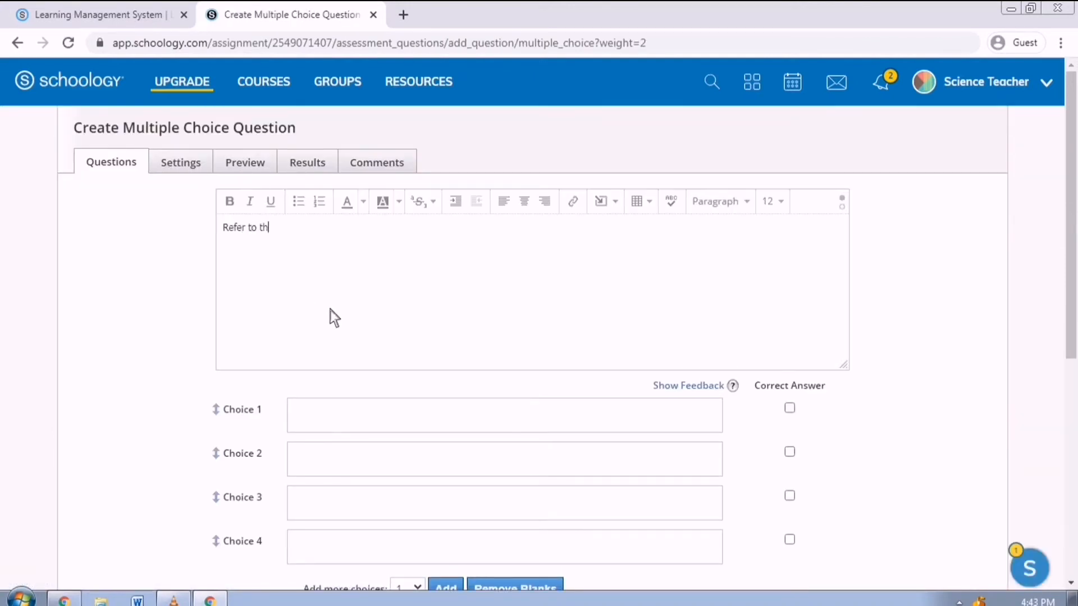
pyautogui.write('e image below, which is the solute?')
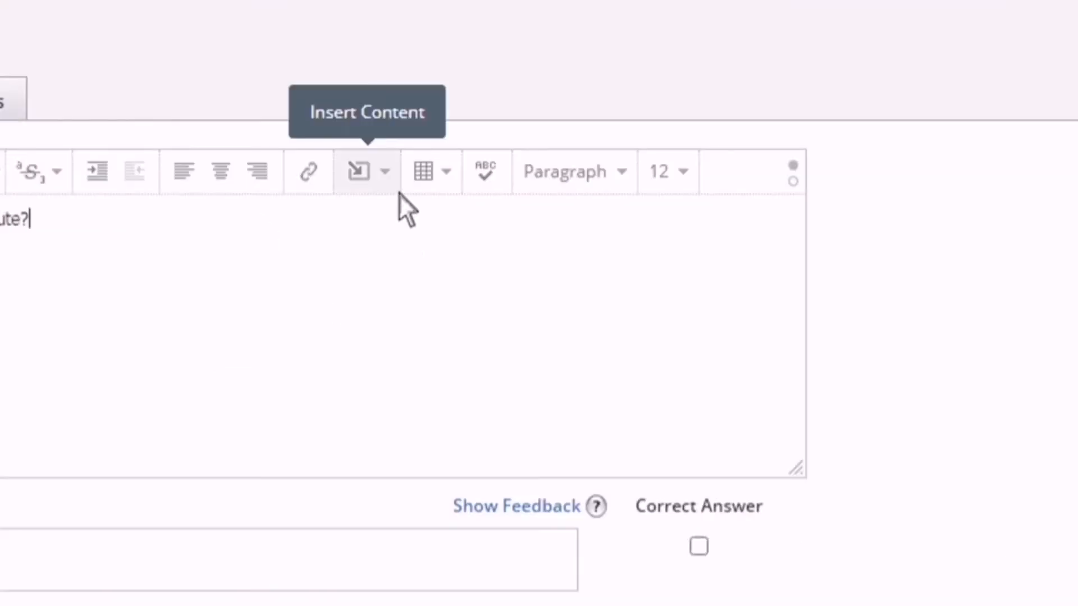
# - Insert the pic image from Local Disk (D:) into the question and shrink it
pyautogui.click(398, 192)
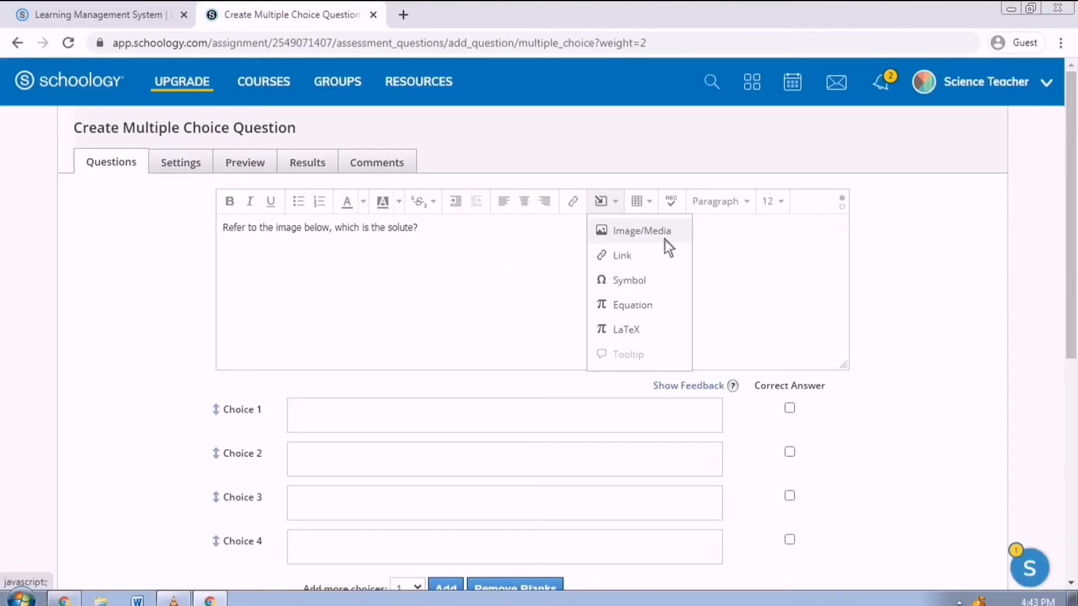
pyautogui.click(467, 231)
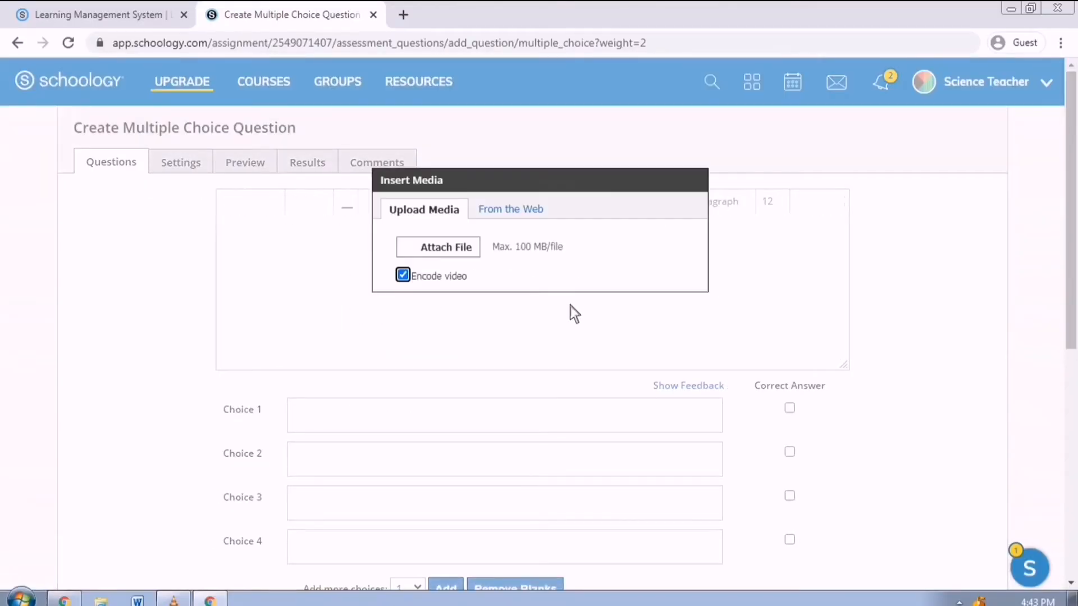
pyautogui.click(471, 257)
pyautogui.click(30, 299)
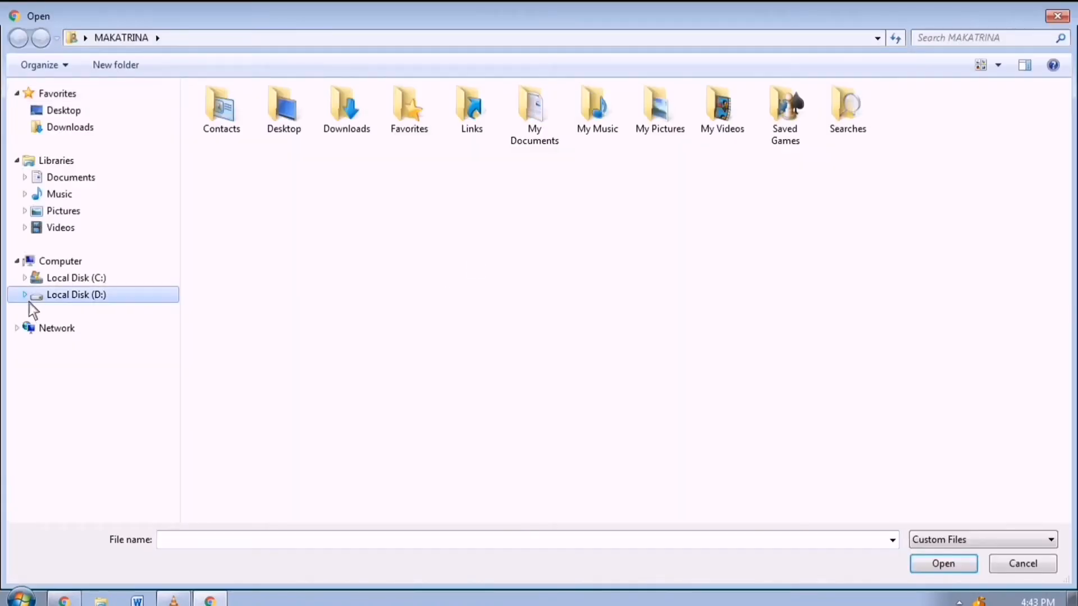
pyautogui.click(229, 175)
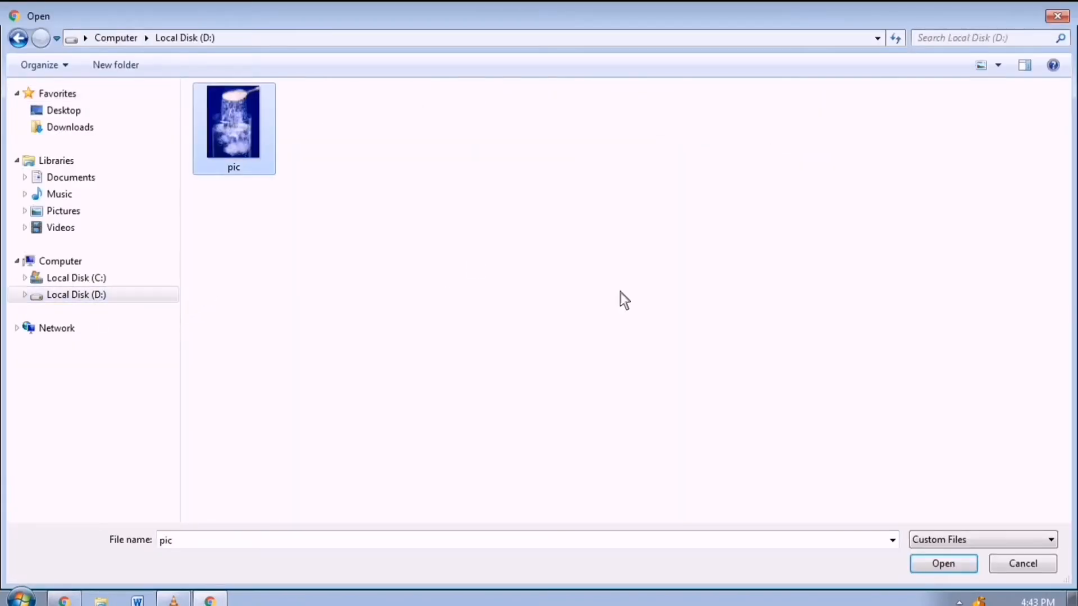
pyautogui.click(954, 564)
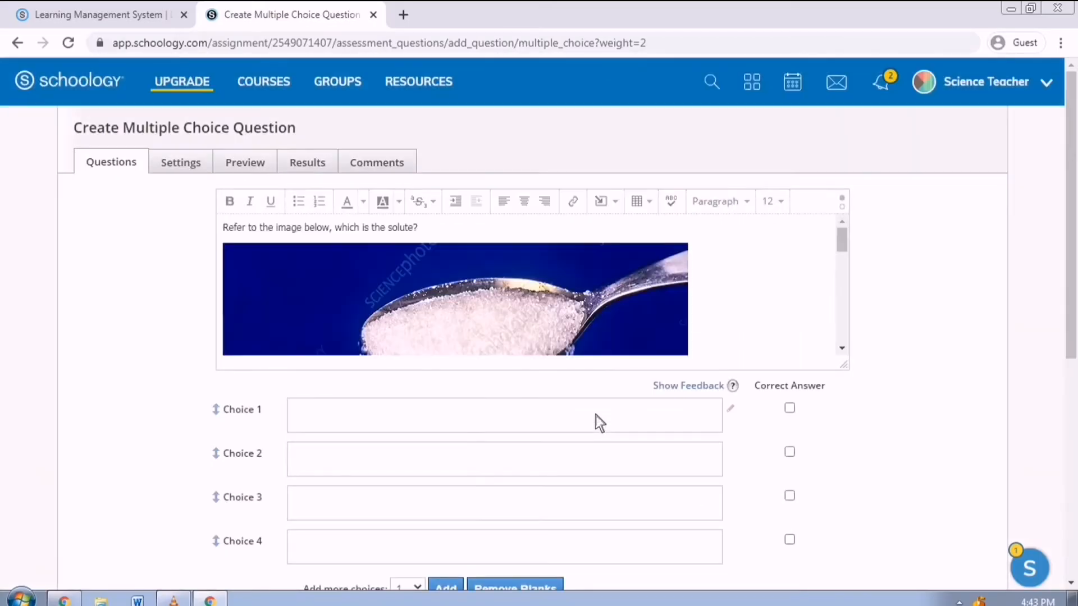
pyautogui.click(649, 316)
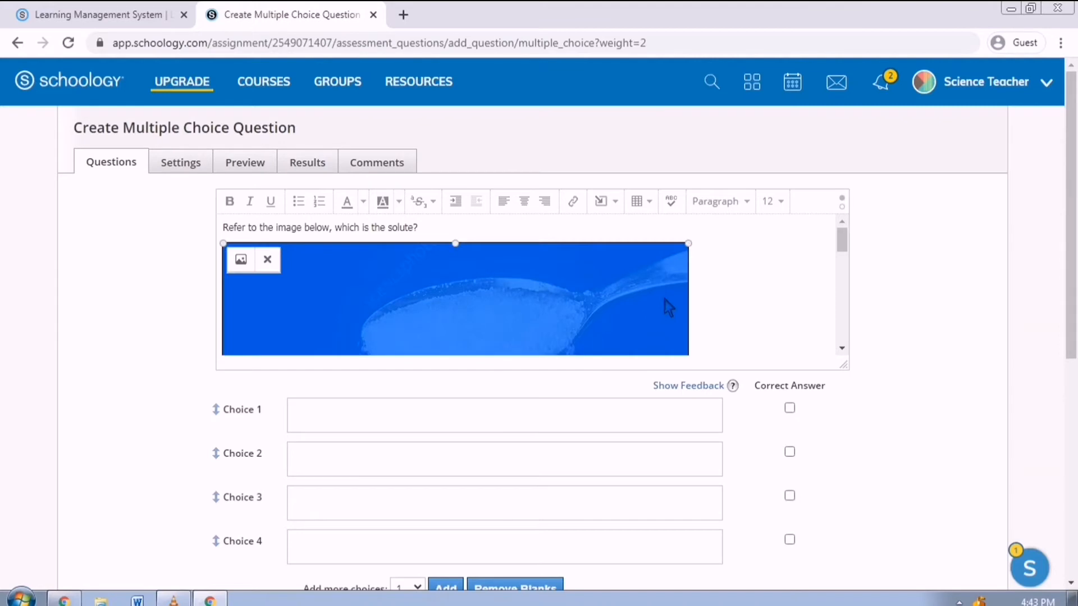
pyautogui.scroll(-11, 667, 288)
pyautogui.scroll(2, 696, 275)
pyautogui.moveTo(688, 346); pyautogui.dragTo(399, 294)
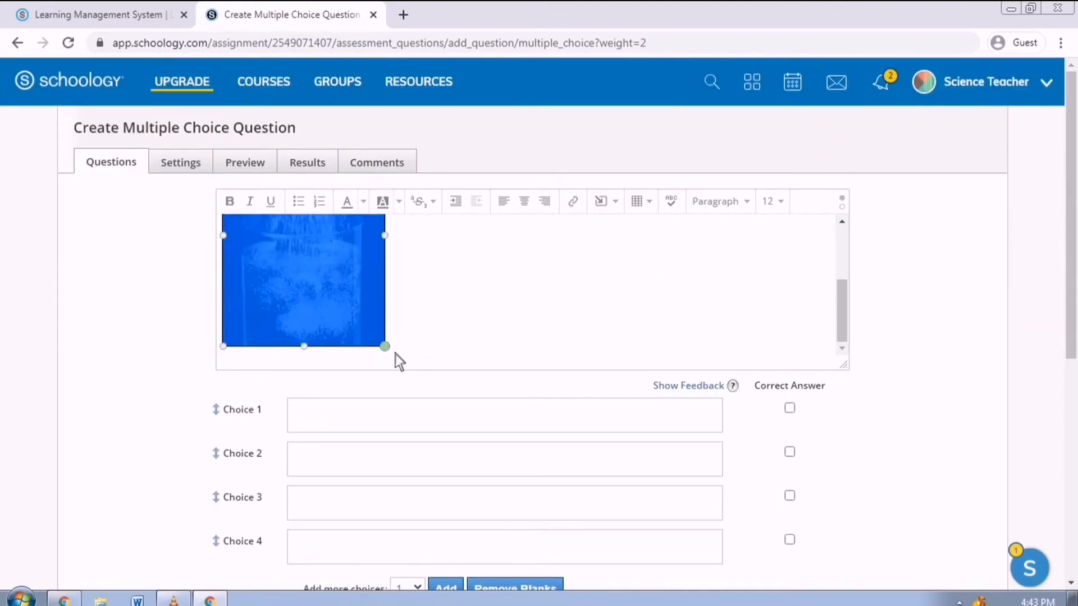
pyautogui.moveTo(395, 355); pyautogui.dragTo(297, 343)
pyautogui.click(368, 300)
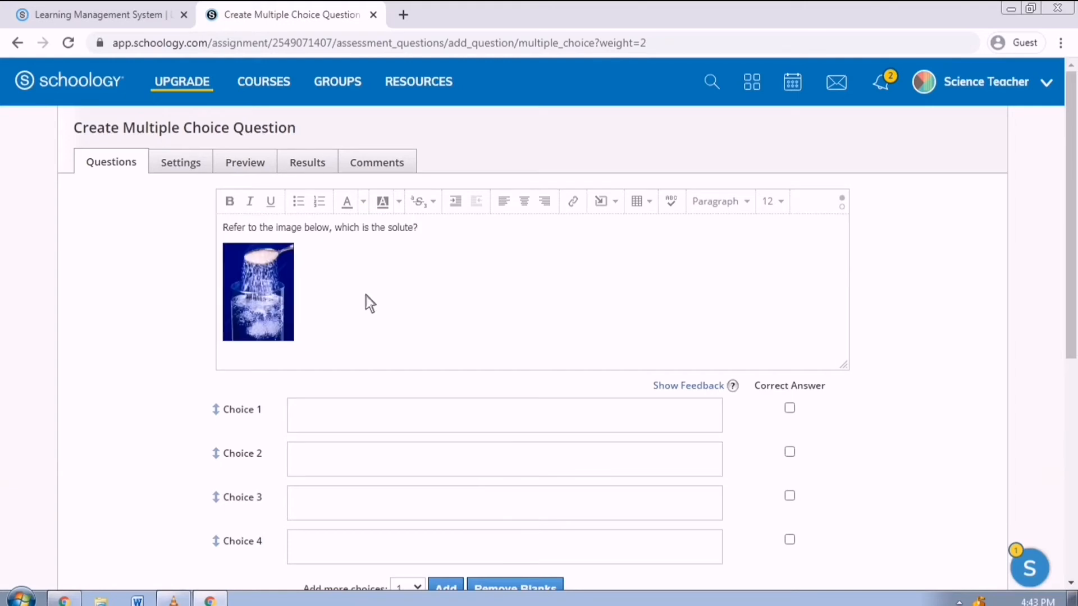
# - Fill the four answer choices with spoon, glass, water and sugar
pyautogui.click(366, 409)
pyautogui.write('spoon')
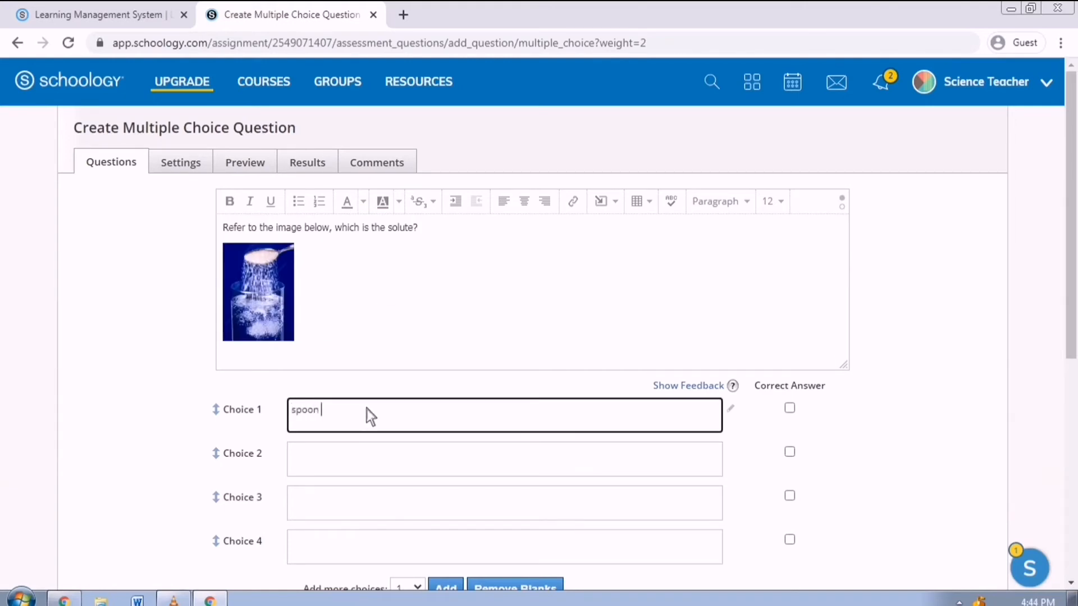
pyautogui.click(459, 452)
pyautogui.write('glass')
pyautogui.click(429, 514)
pyautogui.write('wa')
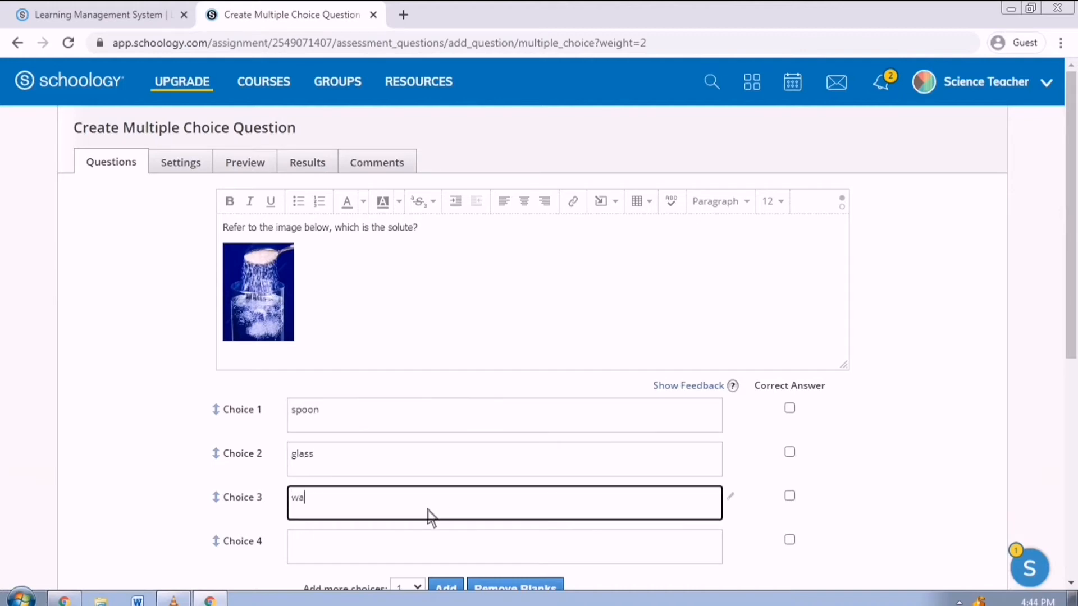
pyautogui.write('ter')
pyautogui.click(386, 557)
pyautogui.write('sugar')
pyautogui.click(974, 423)
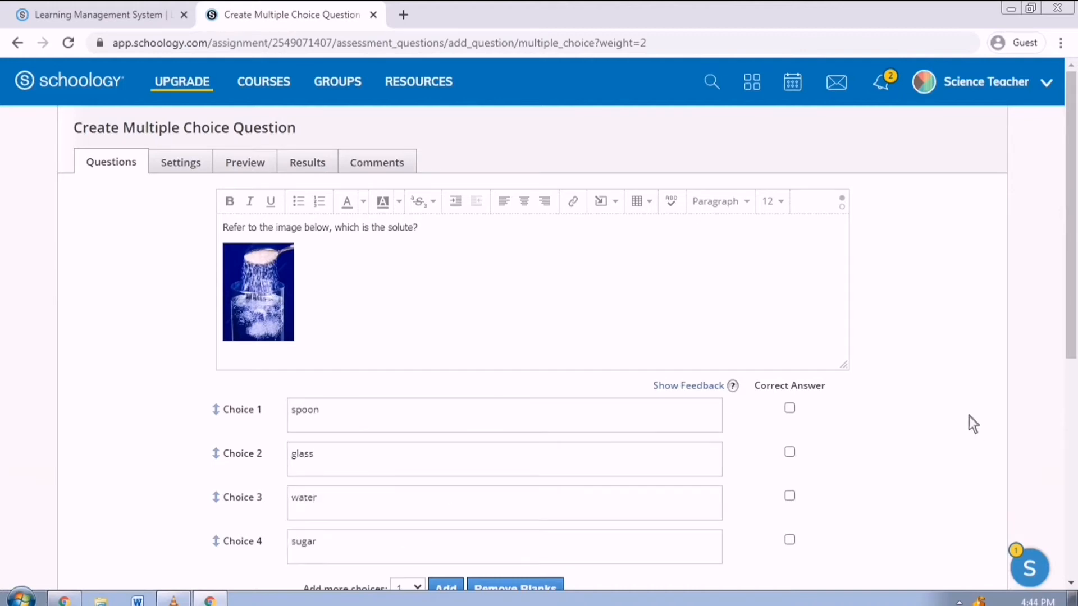
# - Save the multiple-choice question with sugar correct, leaving choice text and timing unchanged
pyautogui.scroll(-3, 926, 407)
pyautogui.scroll(1, 875, 426)
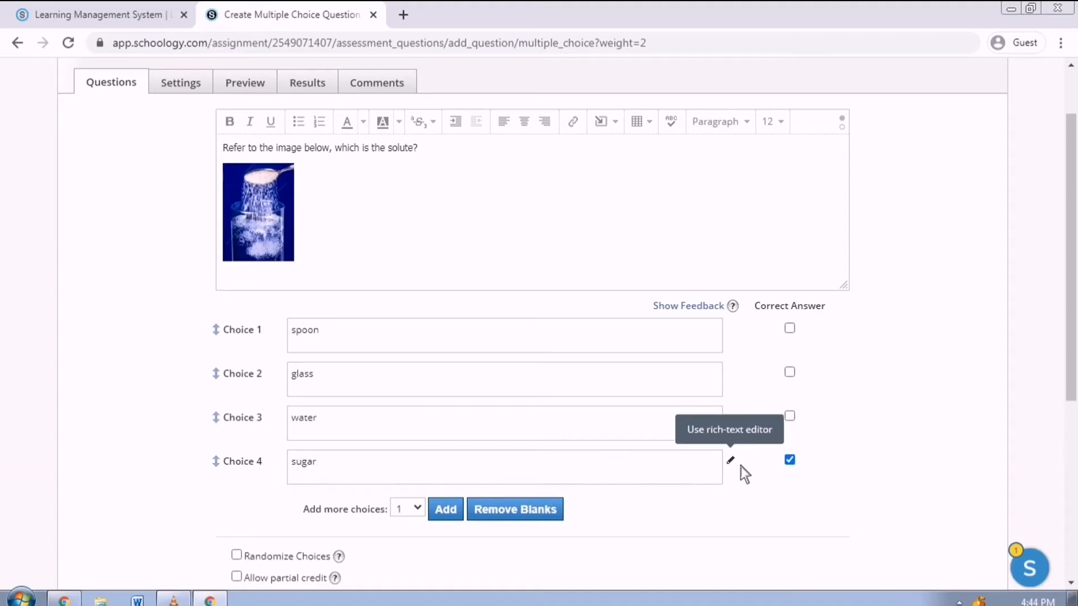
pyautogui.click(740, 466)
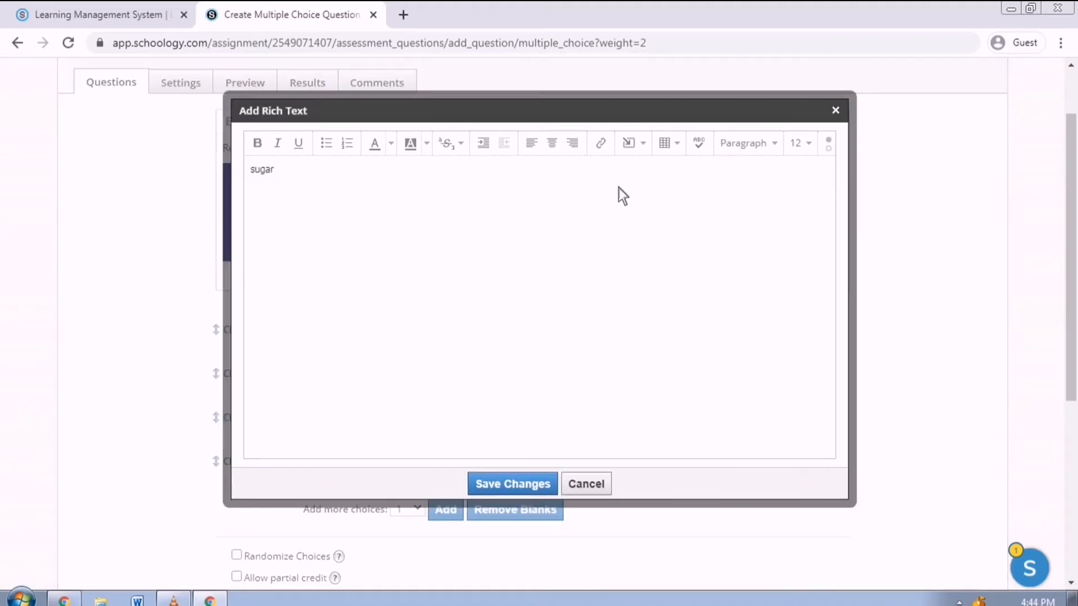
pyautogui.click(646, 147)
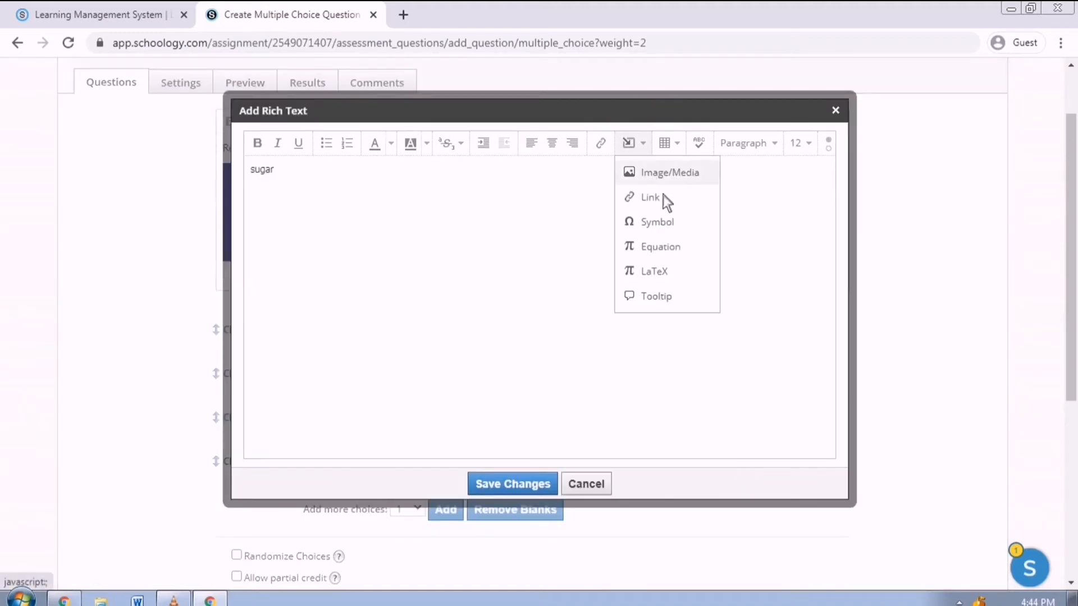
pyautogui.click(522, 317)
pyautogui.click(586, 485)
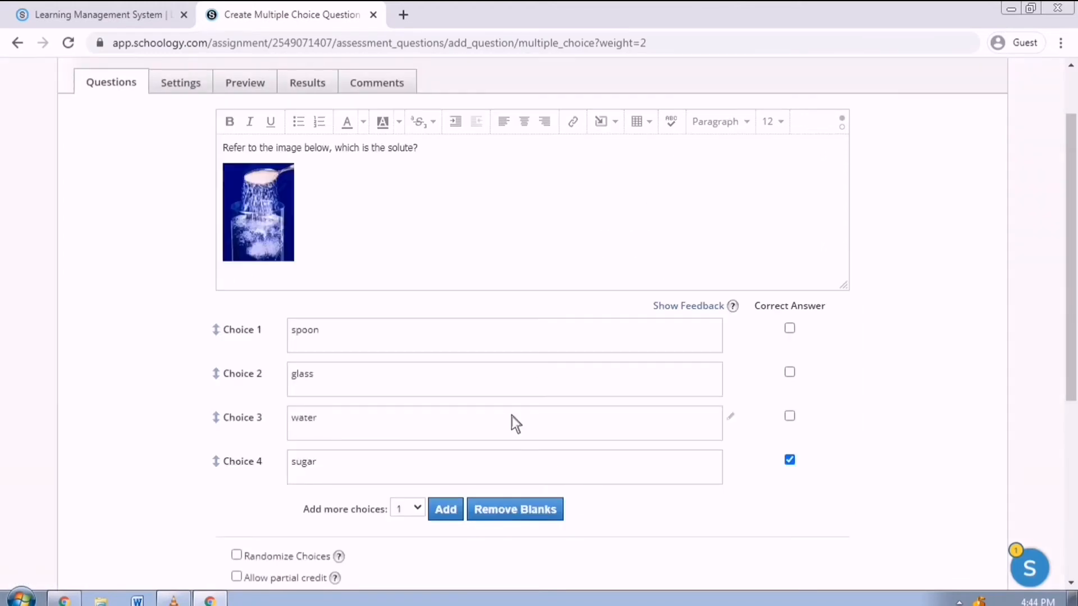
pyautogui.scroll(-1, 506, 406)
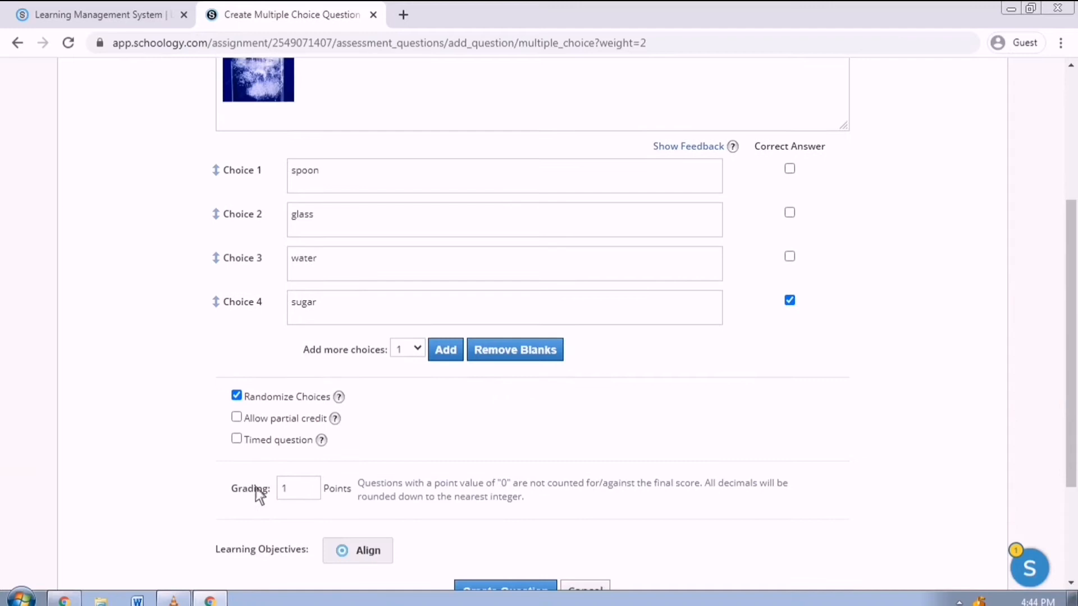
pyautogui.click(250, 443)
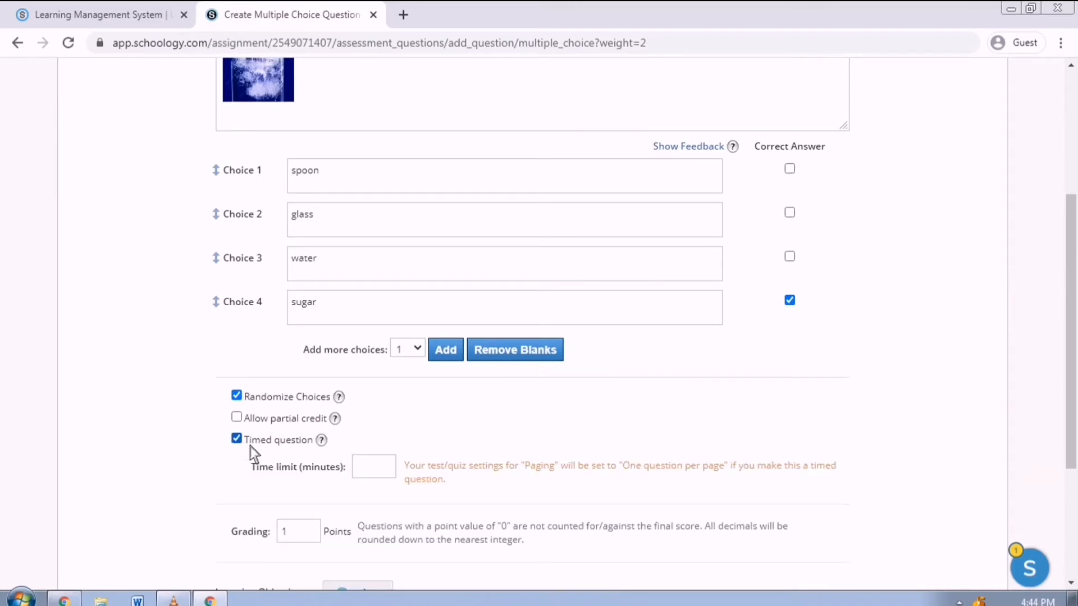
pyautogui.click(250, 446)
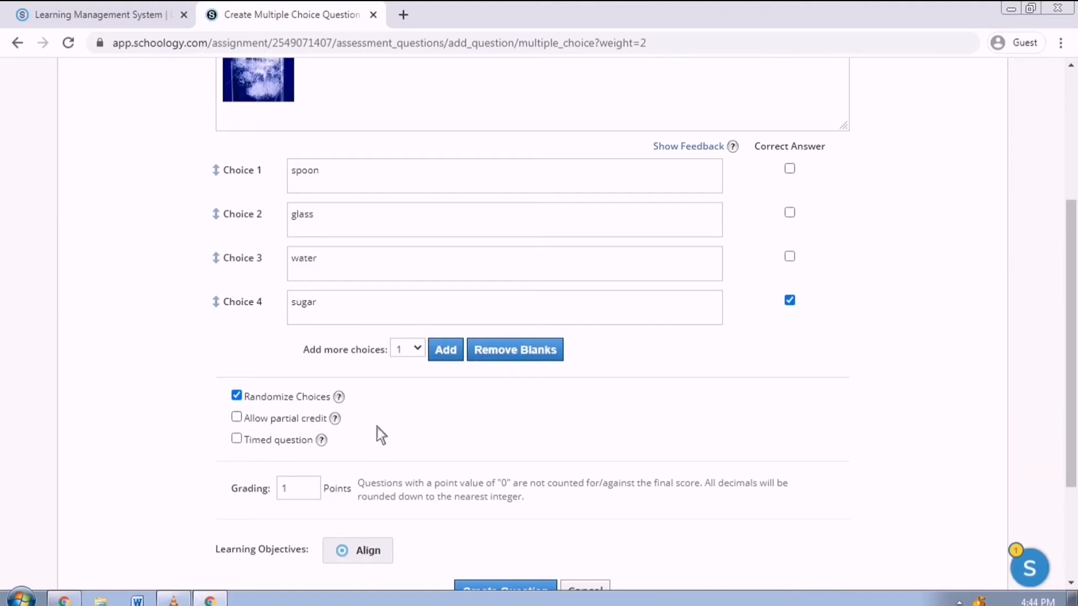
pyautogui.scroll(-2, 380, 429)
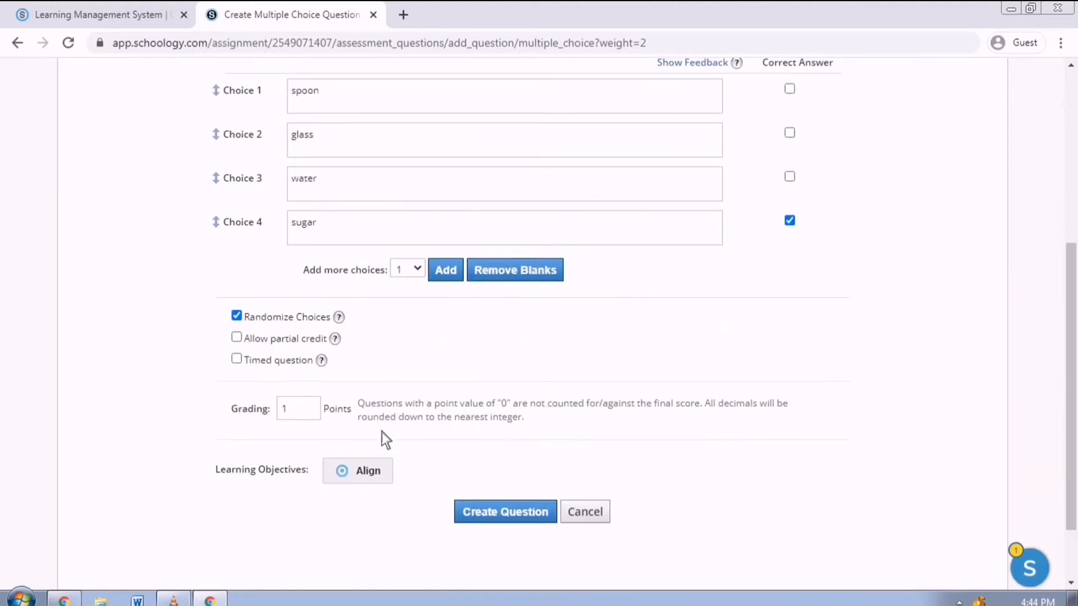
pyautogui.click(524, 519)
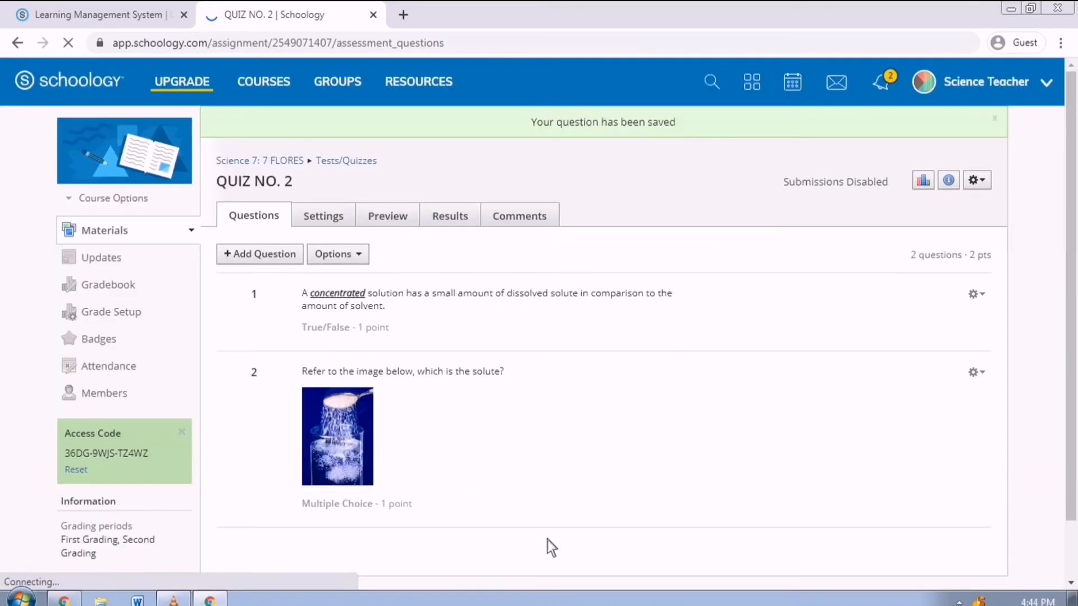
# - Start an Ordering question: 'Arrange the following according to increasing concentration of solution.'
pyautogui.click(295, 257)
pyautogui.click(320, 325)
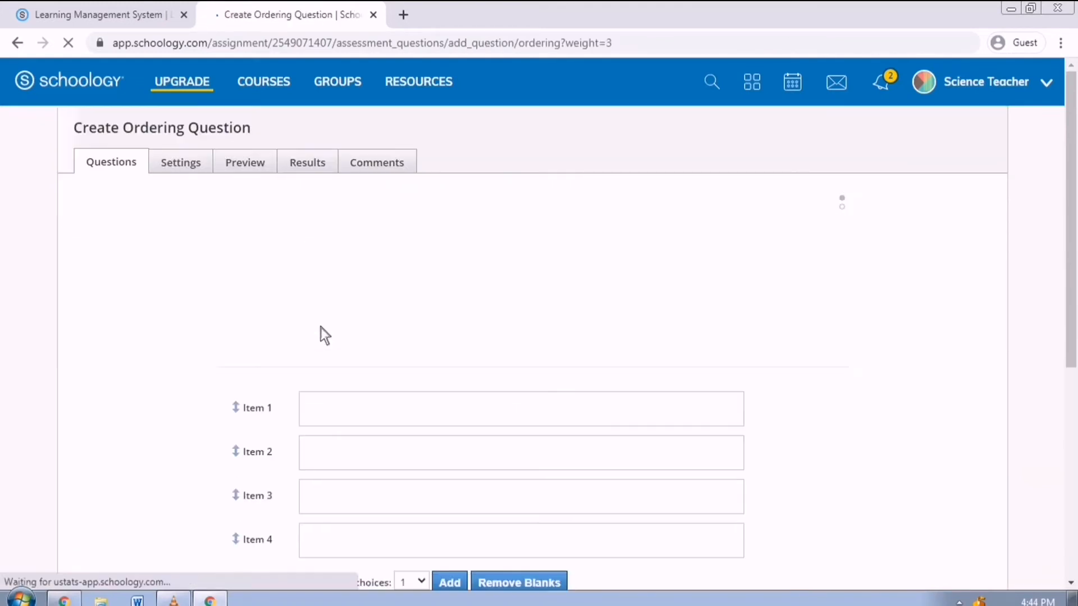
pyautogui.click(357, 283)
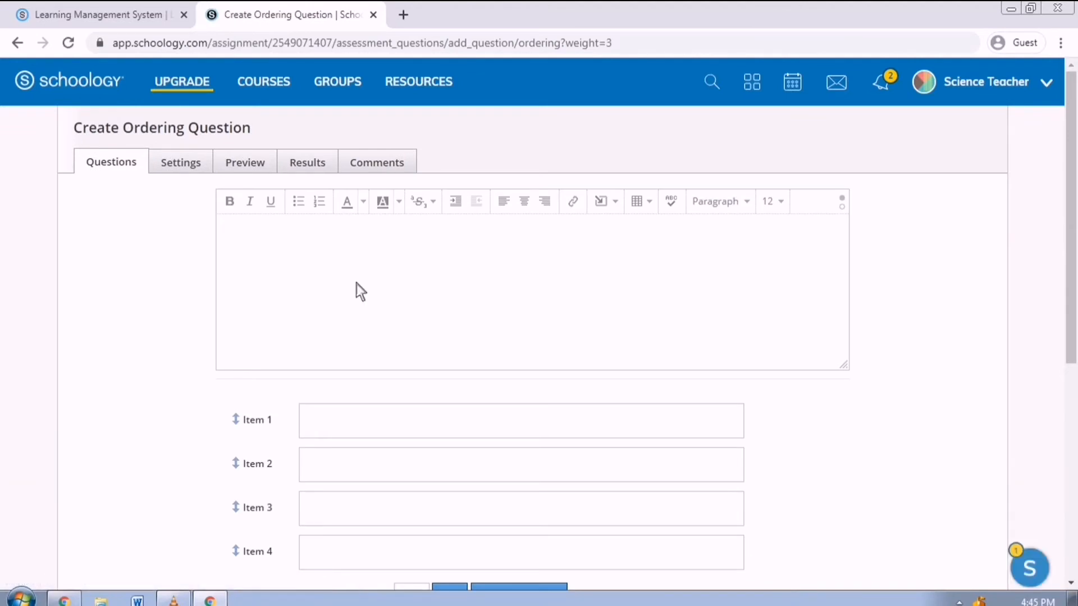
pyautogui.write('Arrange the following according to incre')
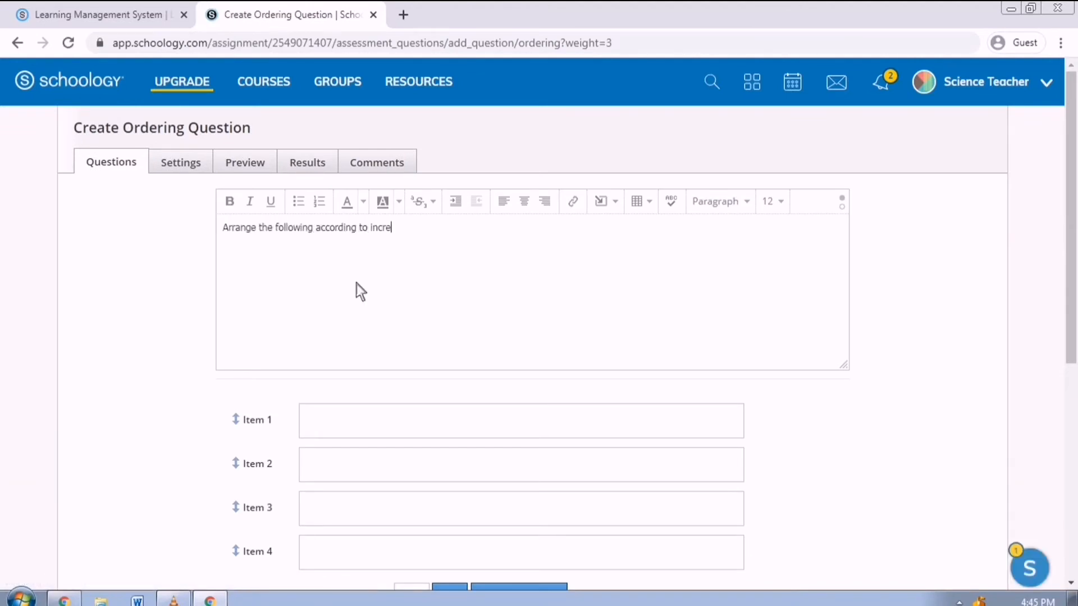
pyautogui.write('asing concentration of solution.')
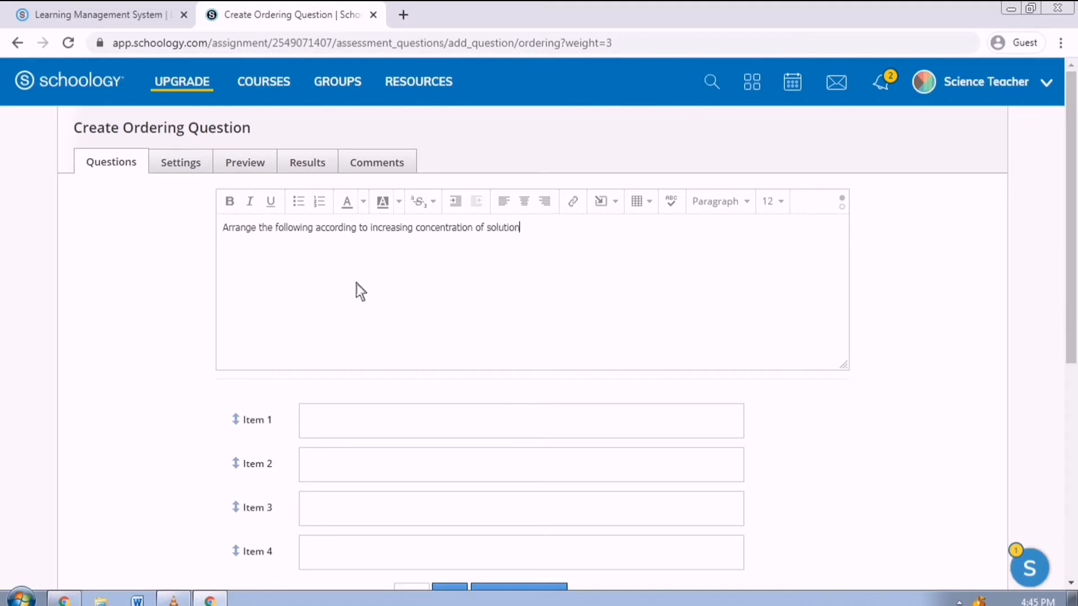
# - Enter five items: 10, 20, 40, 60 and 70 grams of salt in 50 ml water
pyautogui.scroll(-1, 426, 452)
pyautogui.click(432, 339)
pyautogui.write('50ml of water with 10 grams of salt')
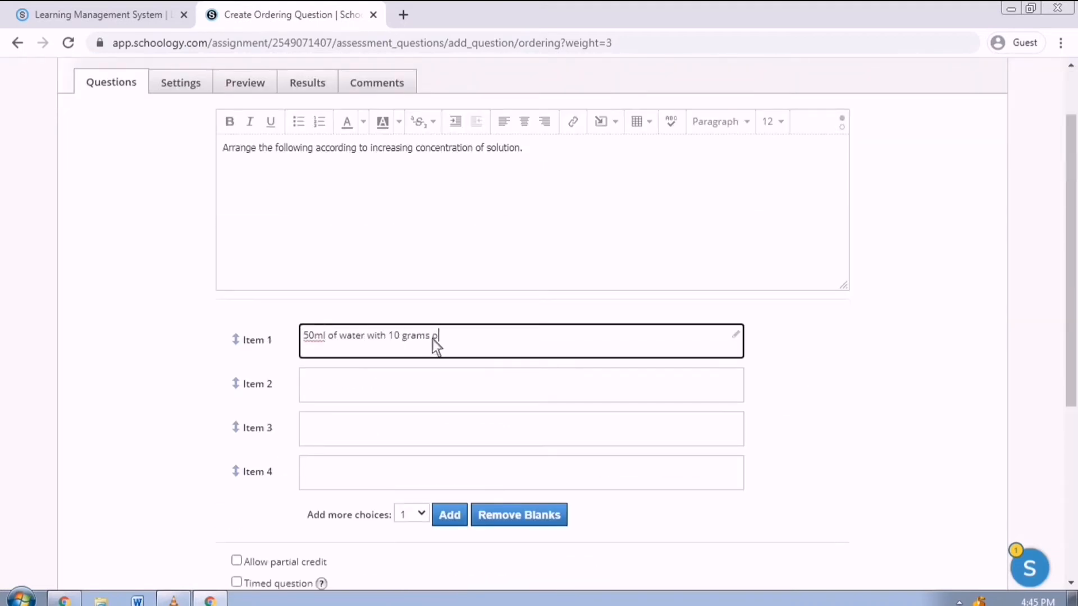
pyautogui.click(453, 385)
pyautogui.write('20 grams of salt in 50 mo of water')
pyautogui.click(485, 436)
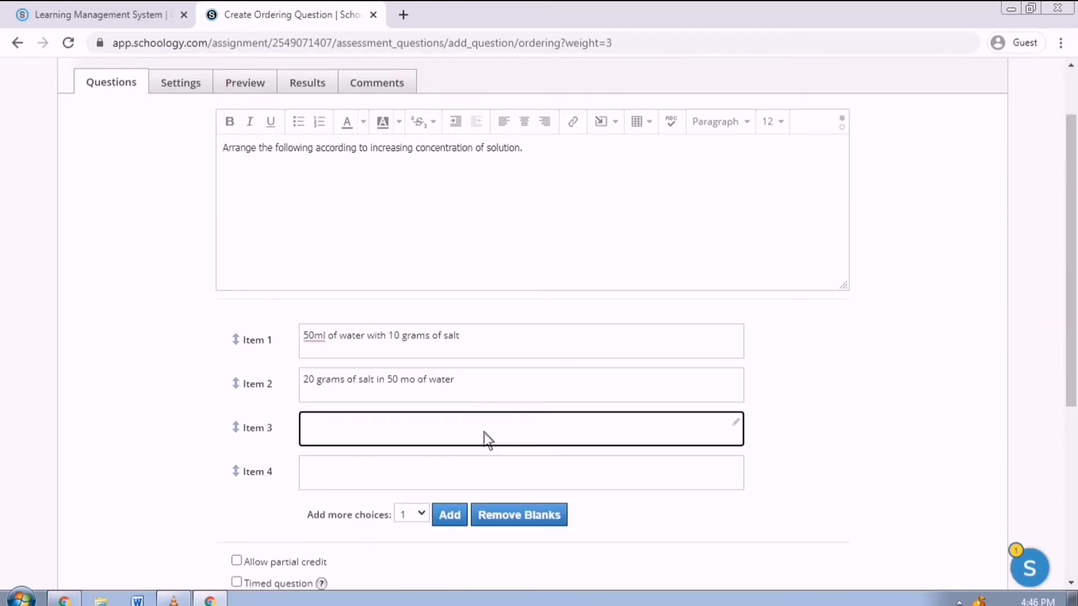
pyautogui.write('50 ml of water with 40 grams of salt')
pyautogui.click(456, 480)
pyautogui.write('50')
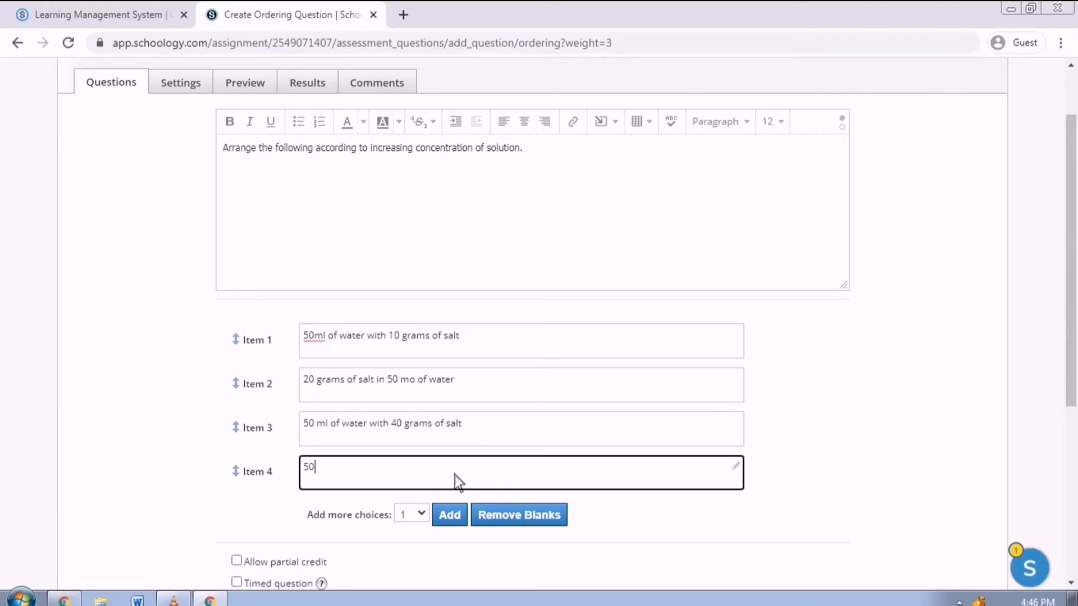
pyautogui.write(' ml of water with 60 grams of salt')
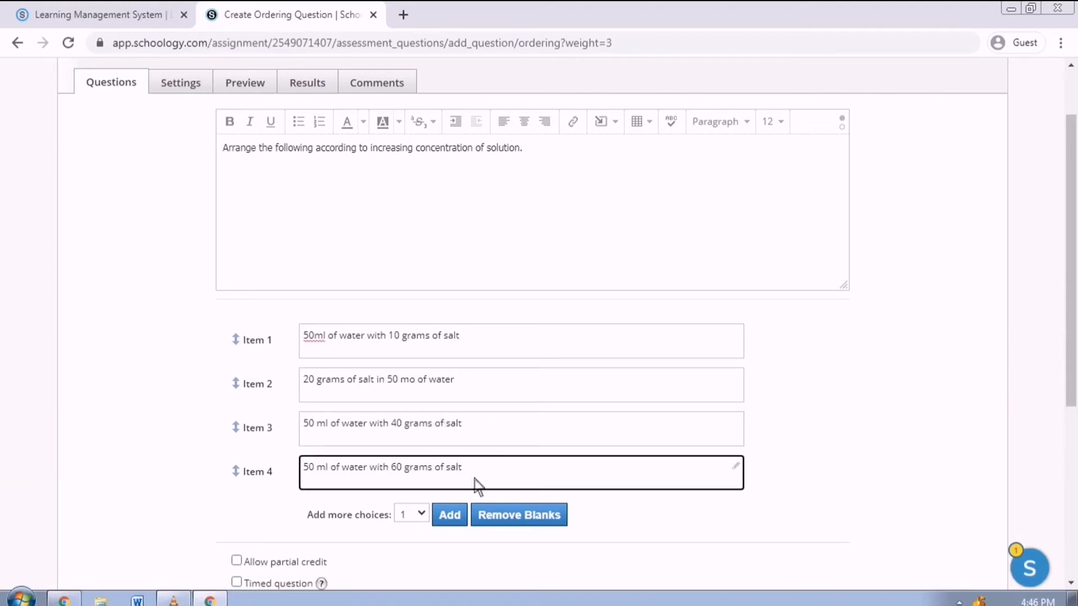
pyautogui.scroll(-2, 474, 494)
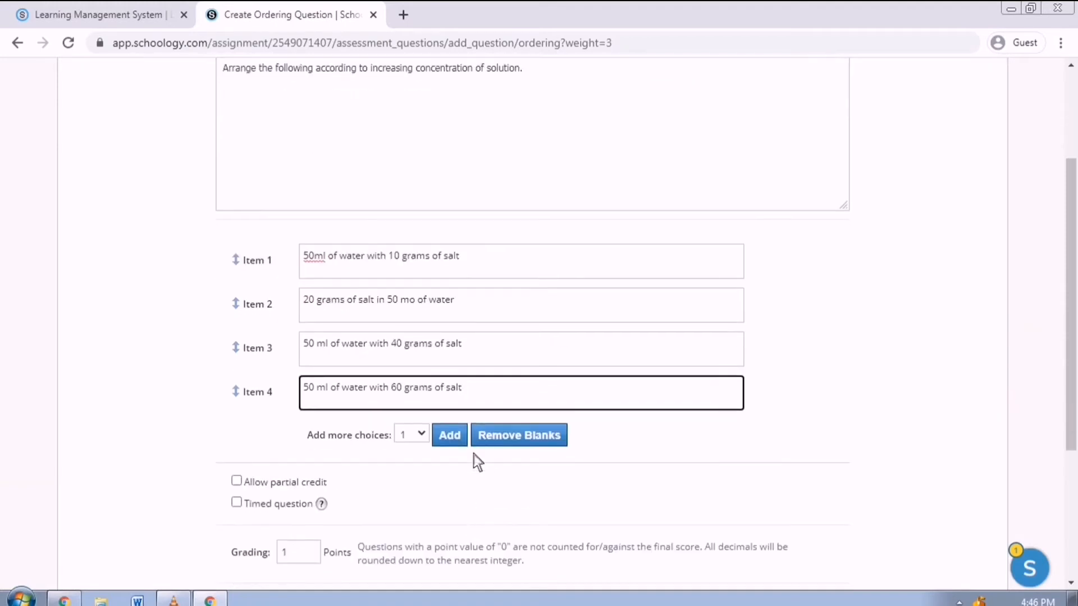
pyautogui.click(462, 523)
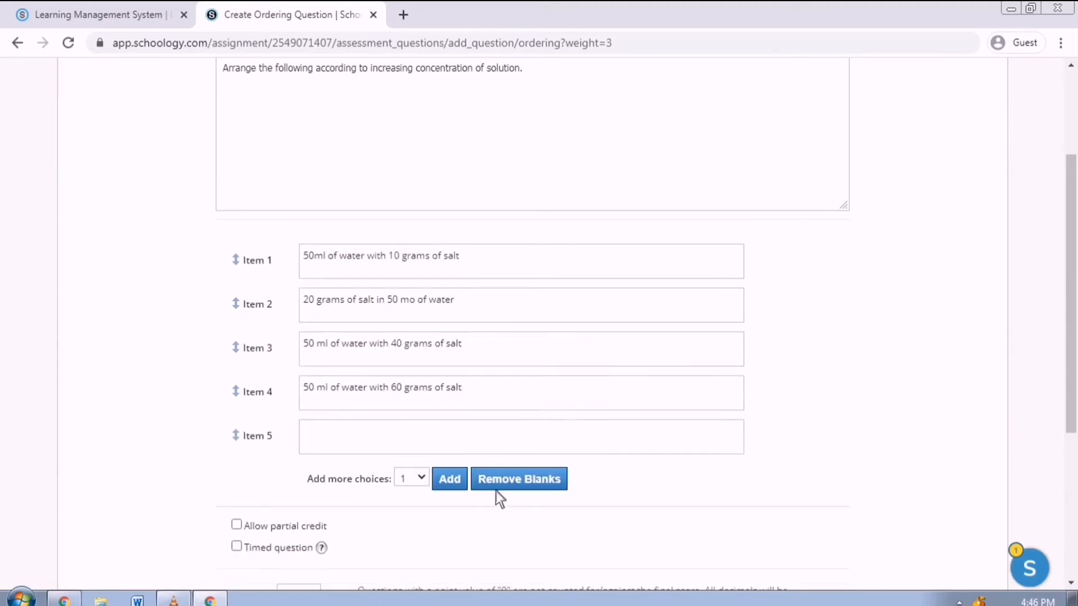
pyautogui.click(416, 451)
pyautogui.write('70 grams of salt in 50 ml of water')
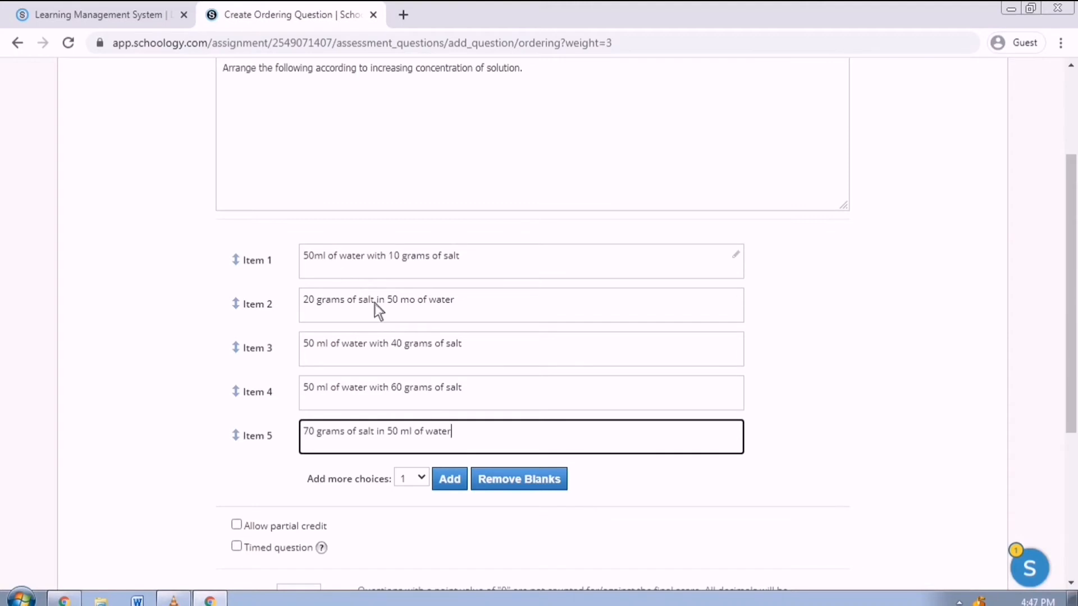
# - Make the ordering question worth 5 points with partial credit, and save it
pyautogui.scroll(-3, 403, 419)
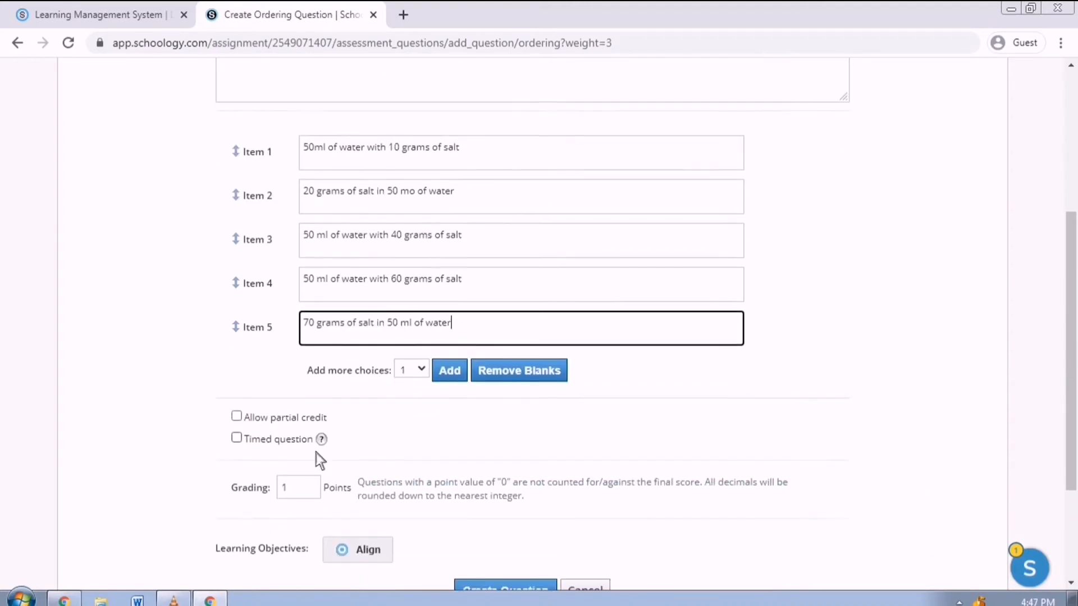
pyautogui.click(294, 437)
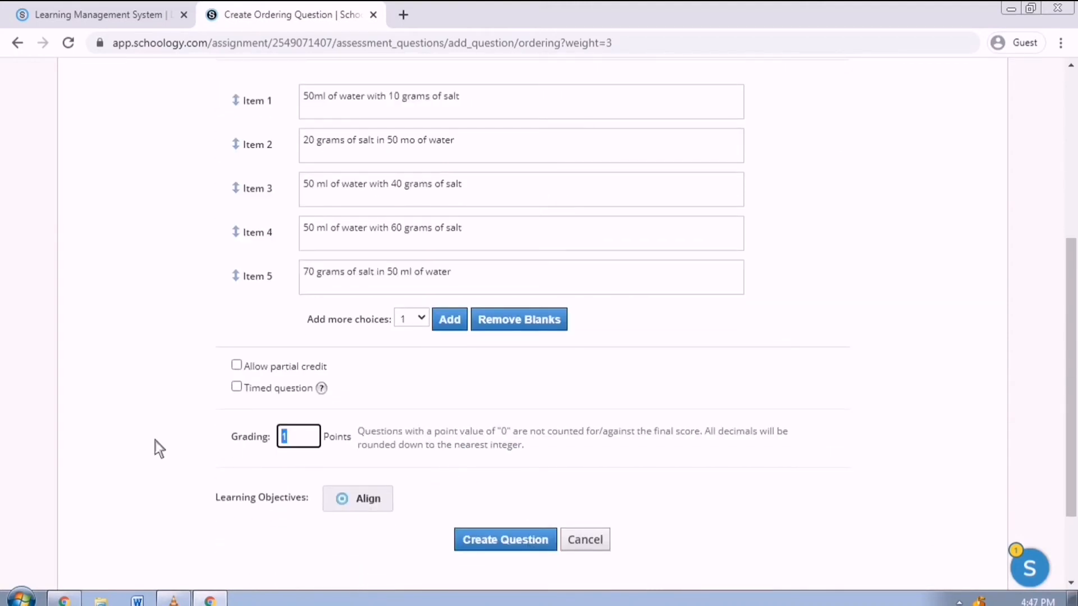
pyautogui.write('5')
pyautogui.click(469, 427)
pyautogui.click(251, 372)
pyautogui.scroll(-3, 391, 467)
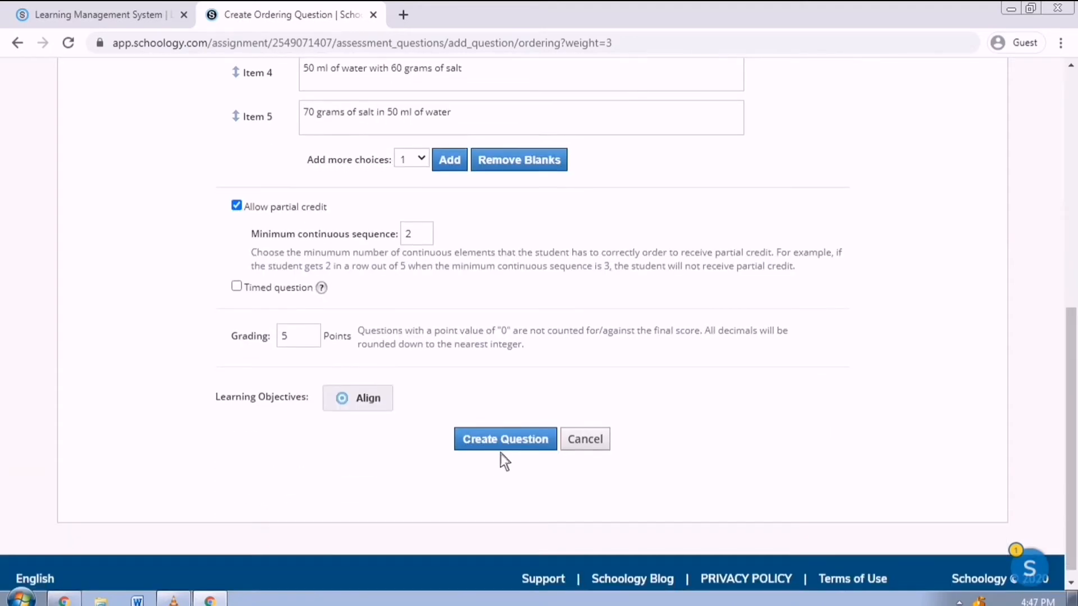
pyautogui.click(501, 448)
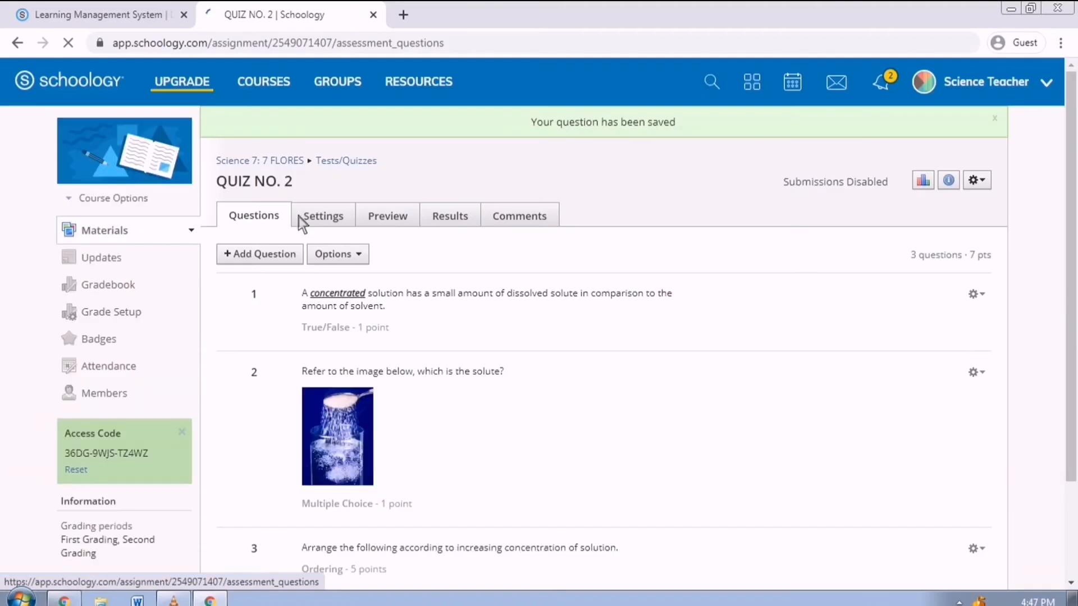
# - Start an essay question: 'Differentiate saturated from unsaturated solution.'
pyautogui.click(254, 257)
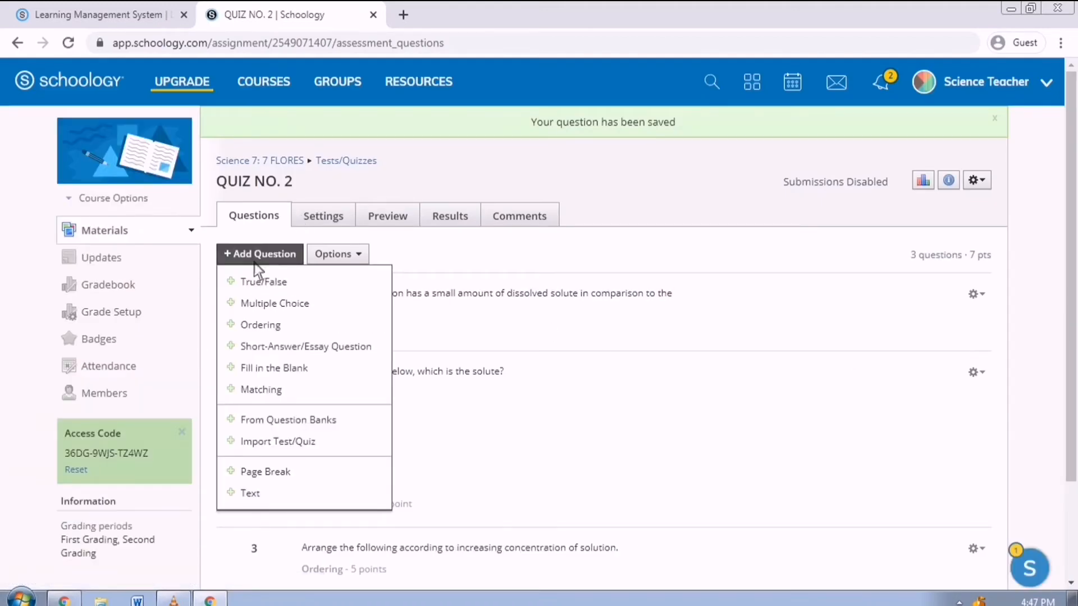
pyautogui.click(300, 348)
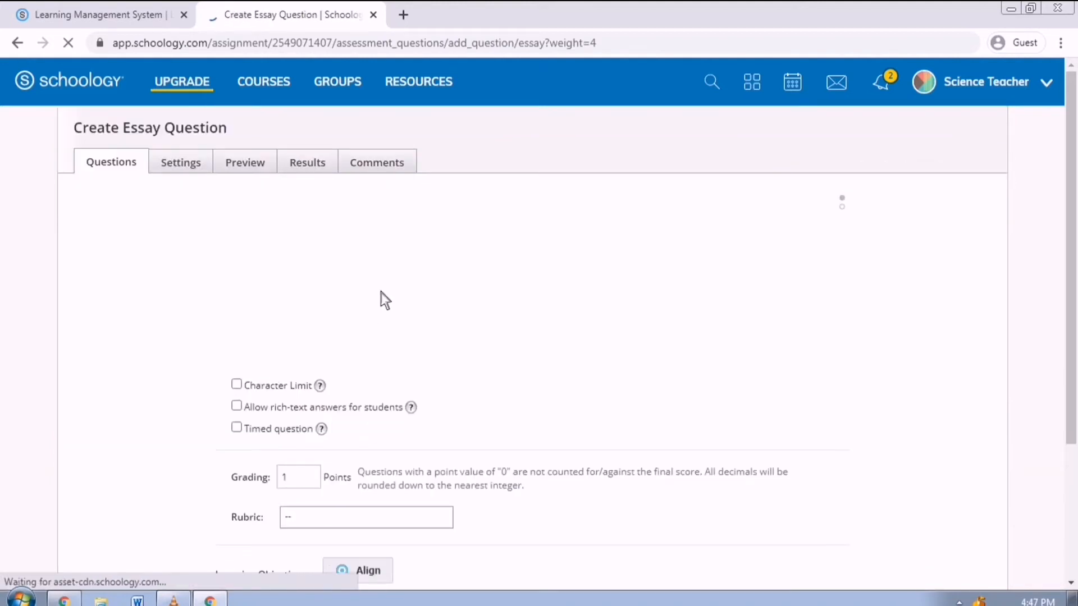
pyautogui.write('Different')
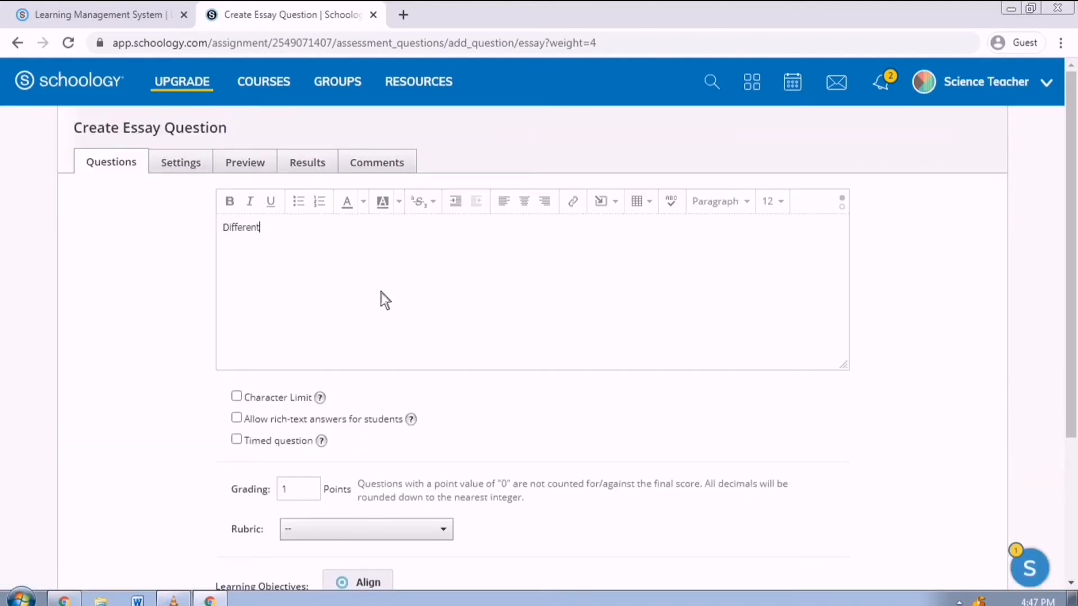
pyautogui.write('iate saturated friom unsaturated solut')
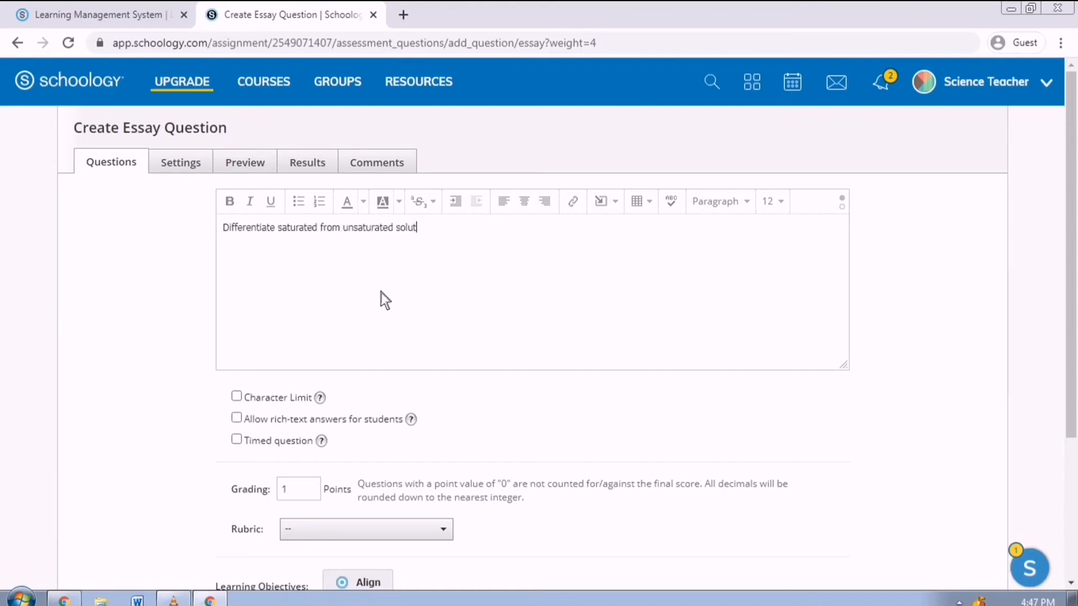
pyautogui.write('ion.')
# - Limit answers to 100 characters, make it worth 5 points, and save the question
pyautogui.scroll(-1, 248, 324)
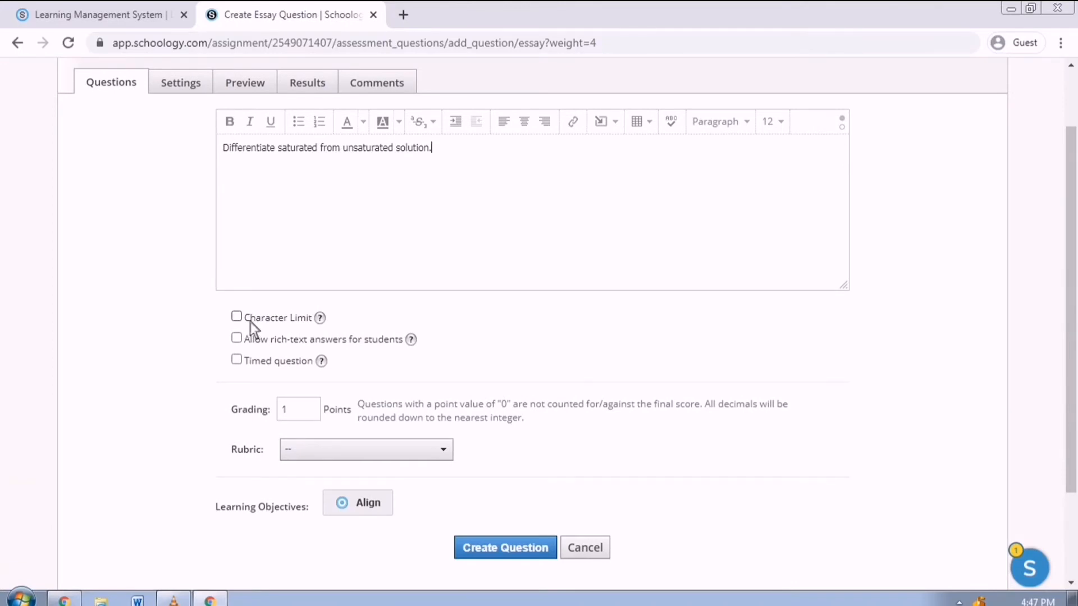
pyautogui.click(245, 323)
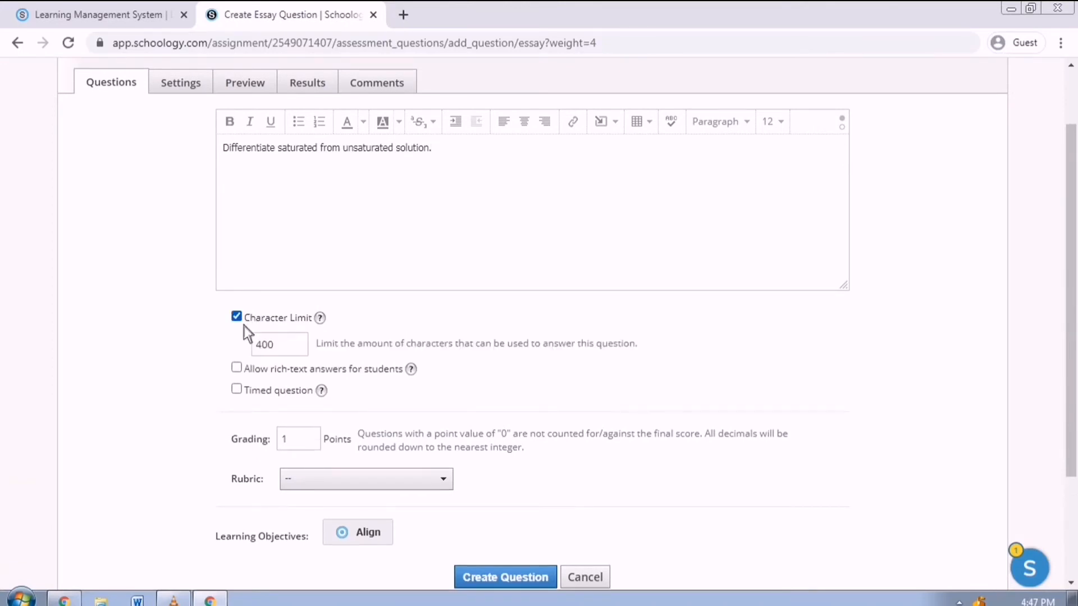
pyautogui.doubleClick(281, 344)
pyautogui.write('100')
pyautogui.doubleClick(308, 448)
pyautogui.press('BackSpace')
pyautogui.scroll(-3, 493, 538)
pyautogui.click(529, 438)
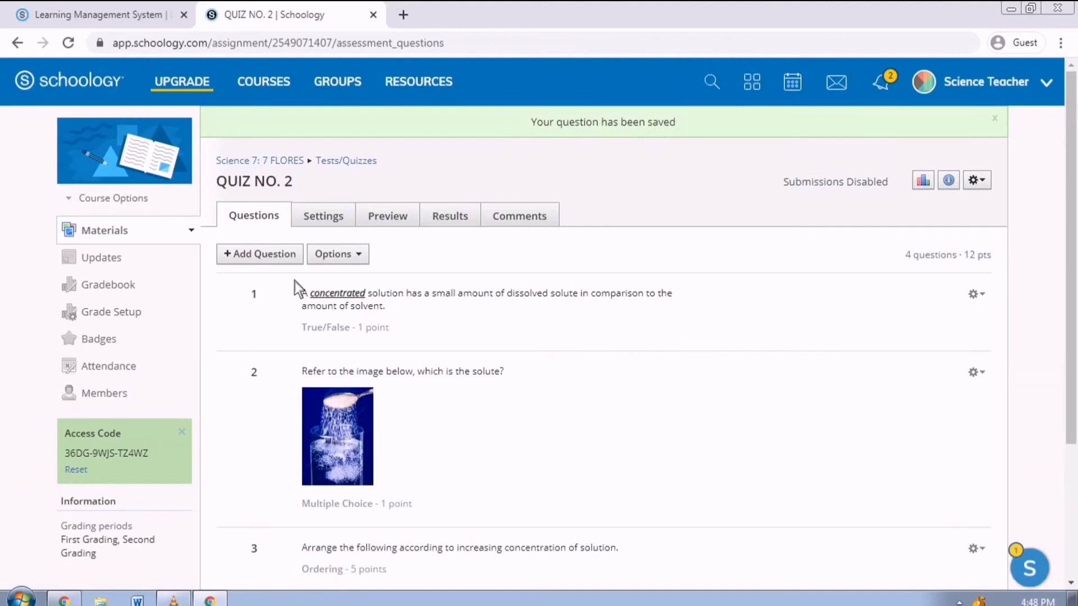
pyautogui.click(292, 257)
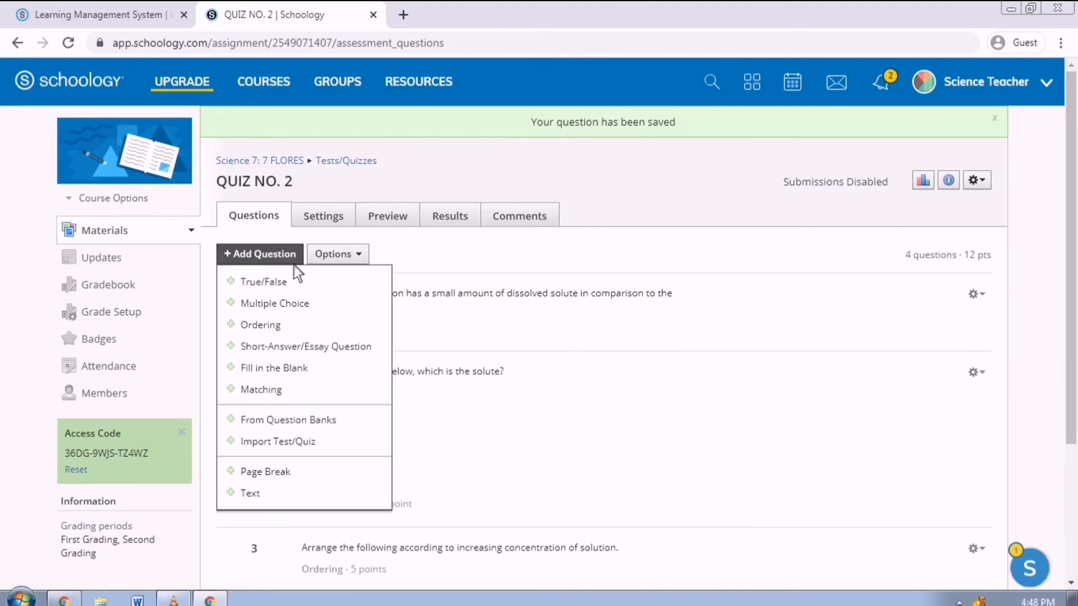
# - Start a fill-in-the-blank question reading '_ is the substance that dissolved in a solution.'
pyautogui.click(302, 368)
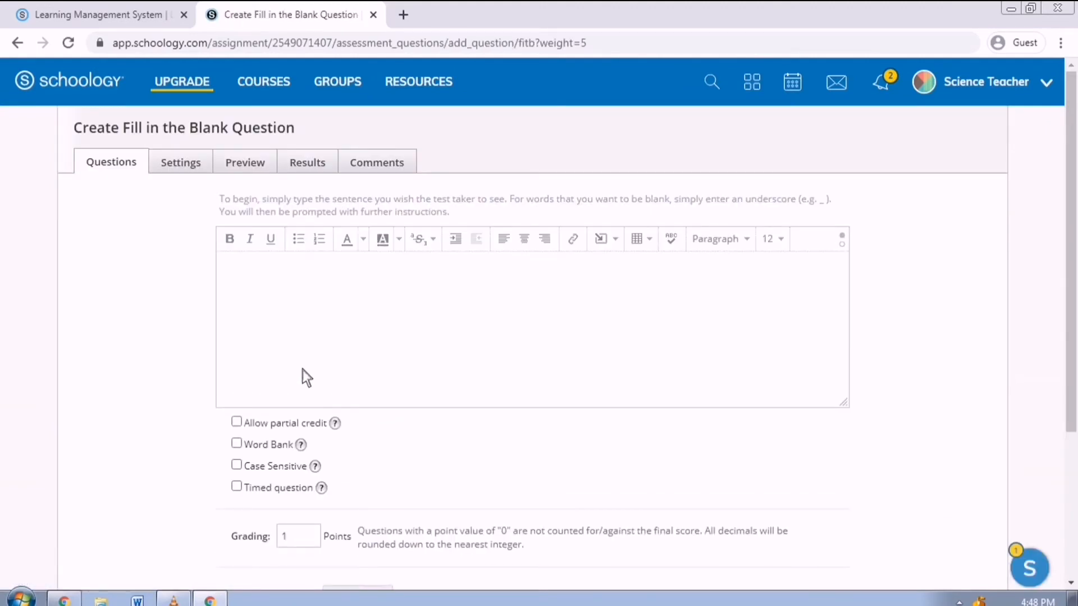
pyautogui.write('_ is the substance that dois')
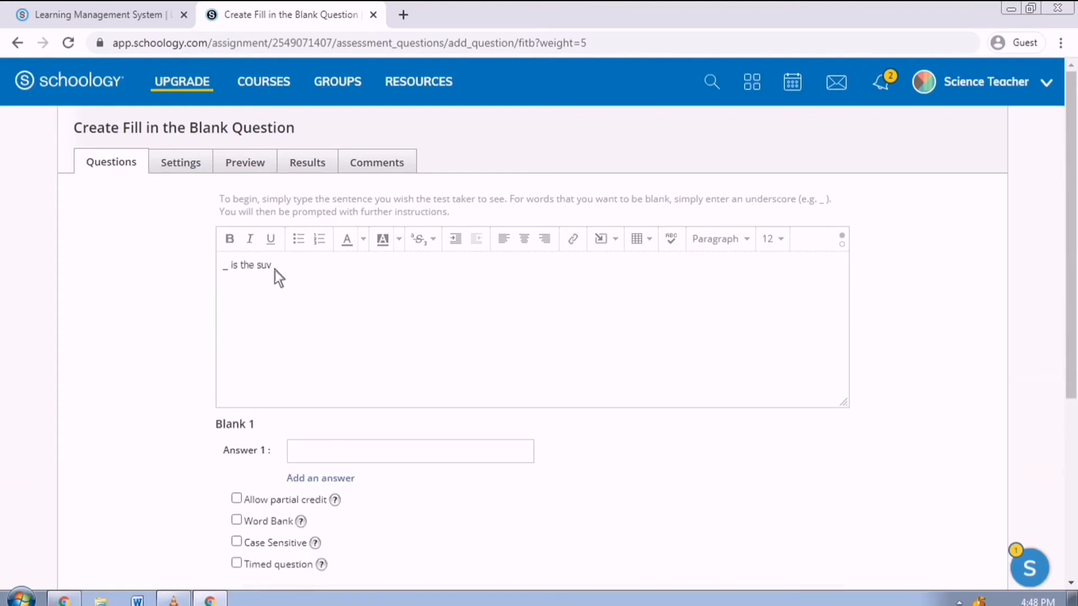
pyautogui.press('BackSpace')
pyautogui.press('BackSpace')
pyautogui.press('BackSpace')
pyautogui.write('issolved in a solu')
pyautogui.write('tion.')
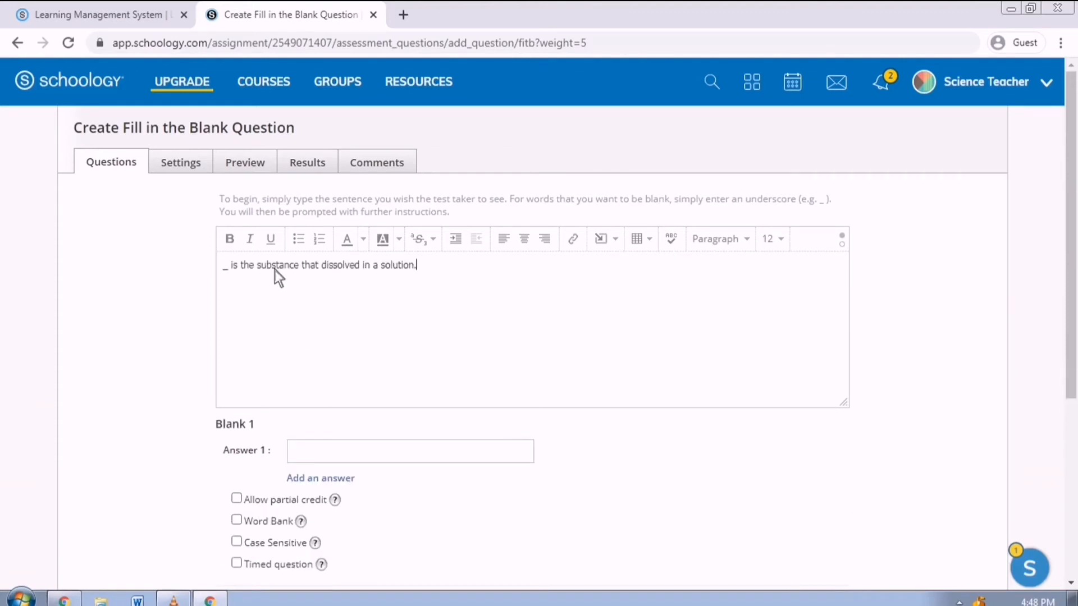
# - Set 'solute' as the blank's answer and save the question
pyautogui.click(362, 461)
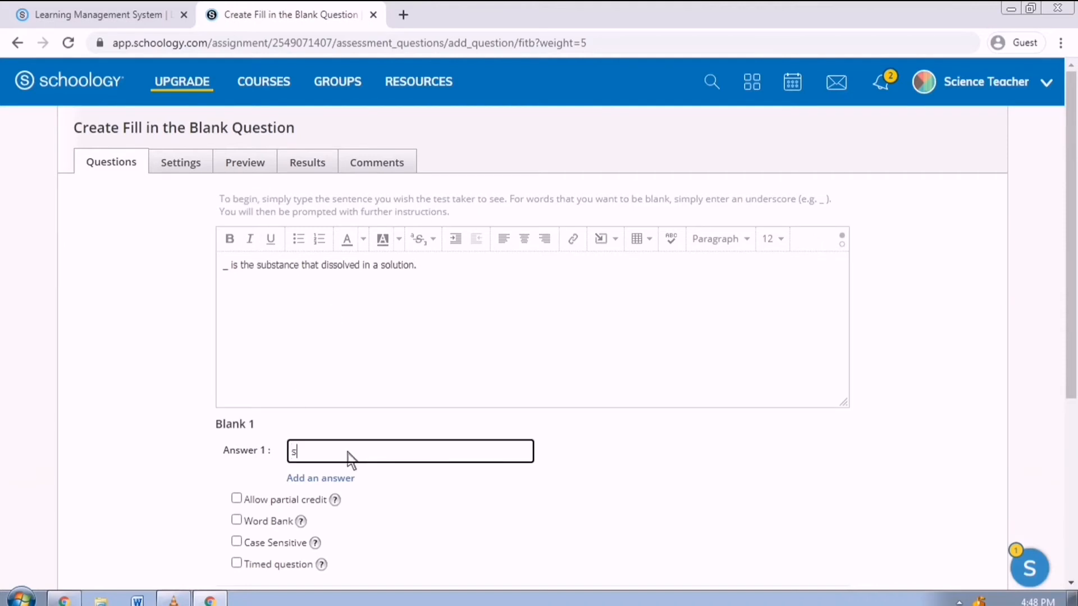
pyautogui.write('solute')
pyautogui.scroll(-1, 409, 461)
pyautogui.scroll(-2, 395, 469)
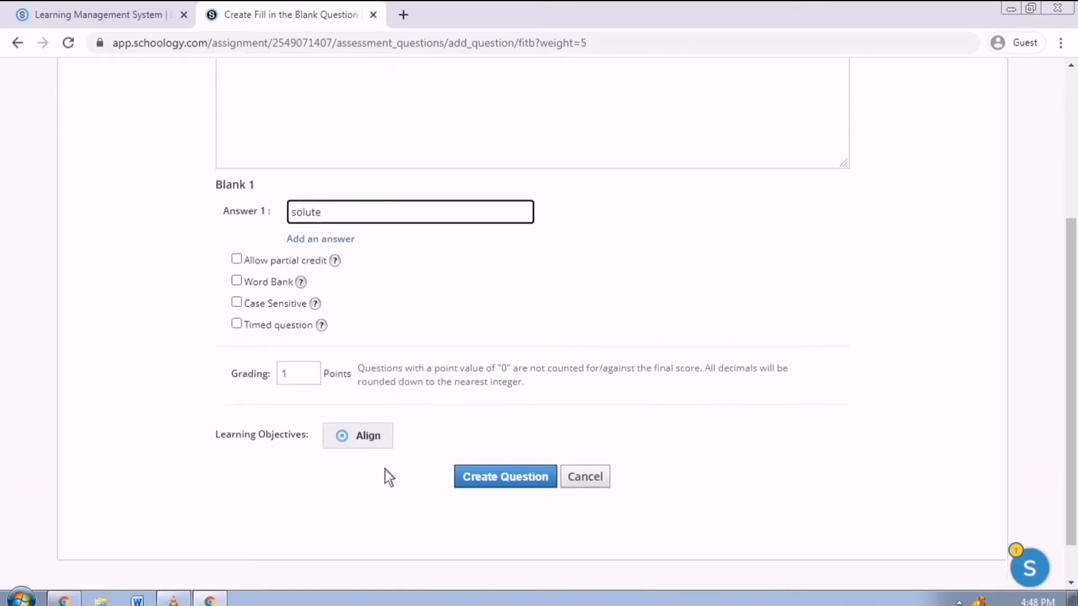
pyautogui.click(496, 485)
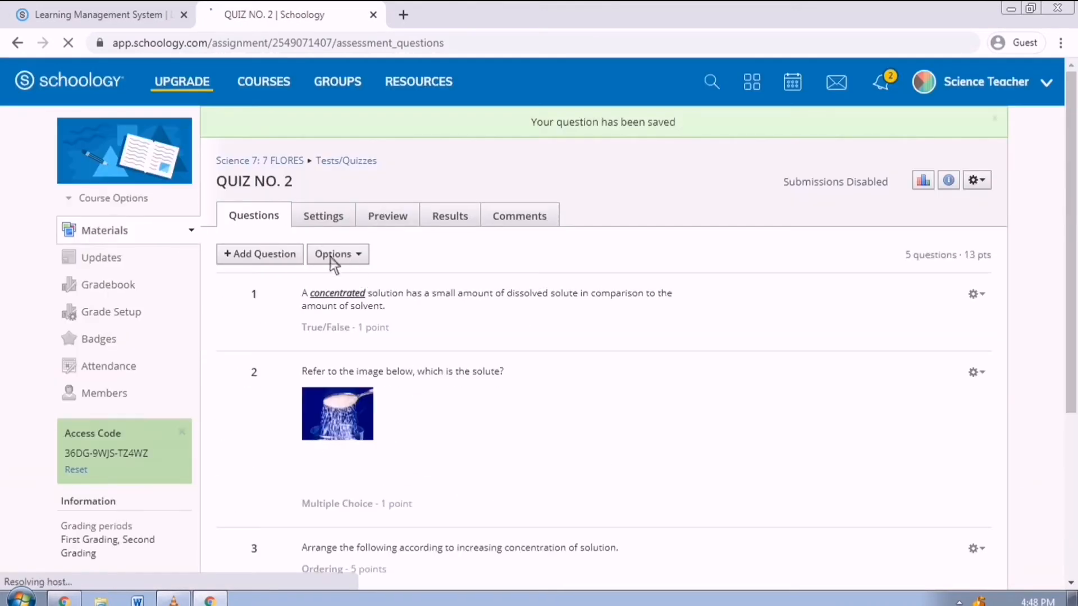
pyautogui.click(298, 264)
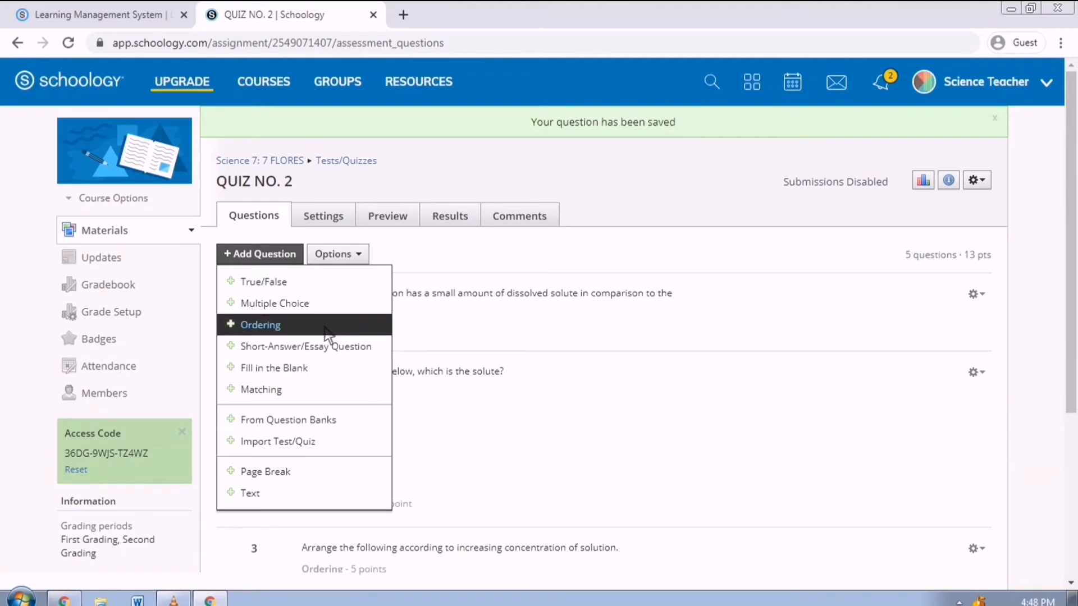
# - Start a matching question 'Match column A with column B.' and pair the below-equilibrium solution definition with Unsaturated
pyautogui.click(332, 395)
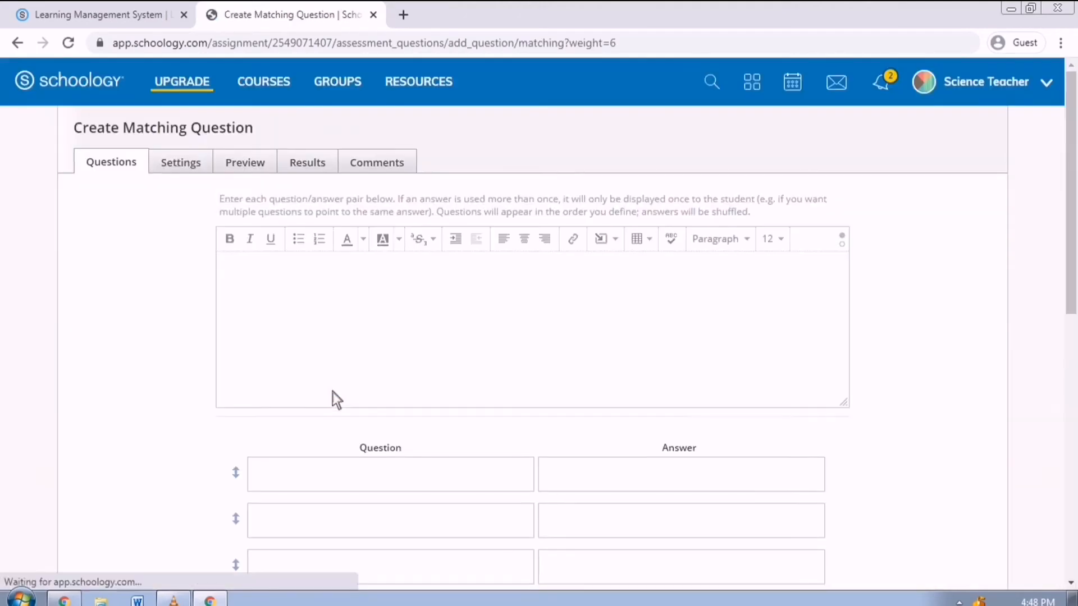
pyautogui.write('Match')
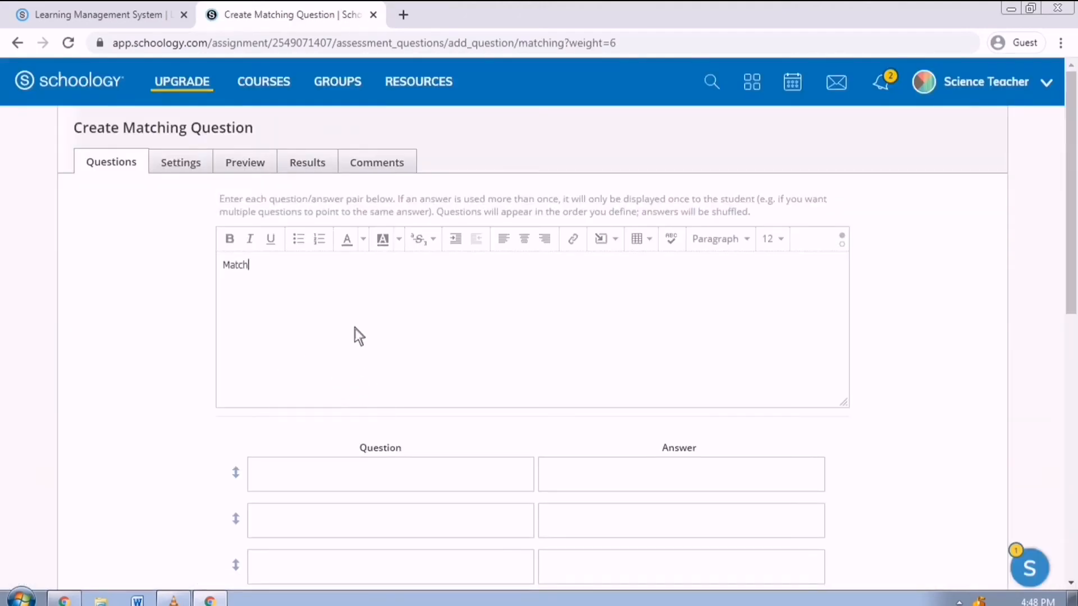
pyautogui.write(' column A with column B.')
pyautogui.scroll(-3, 260, 416)
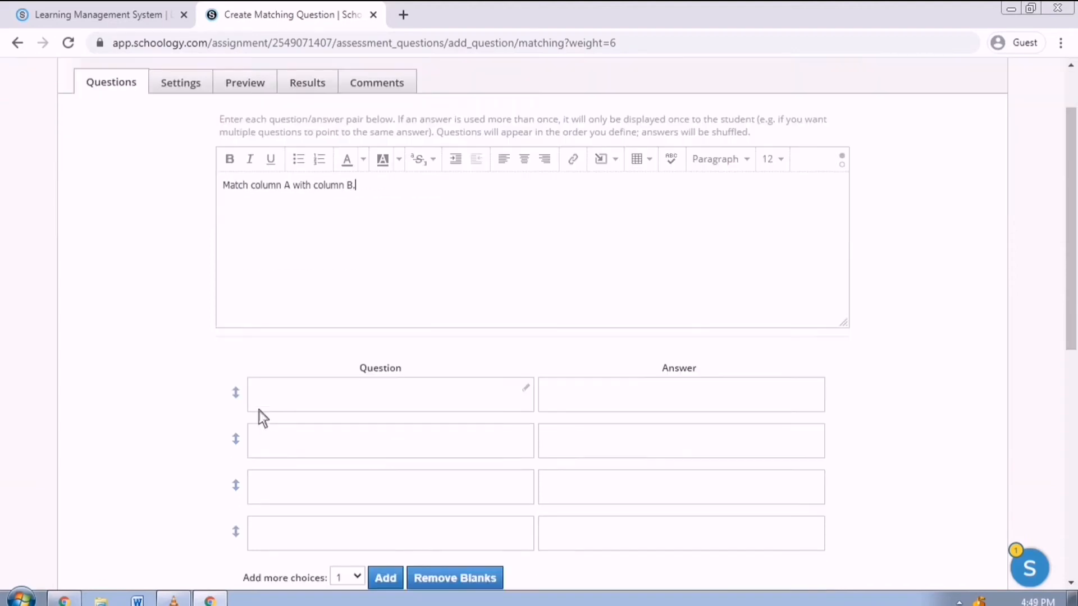
pyautogui.click(337, 328)
pyautogui.write('chemical solution in which the solute concentration is lower than its equilibrium solubility')
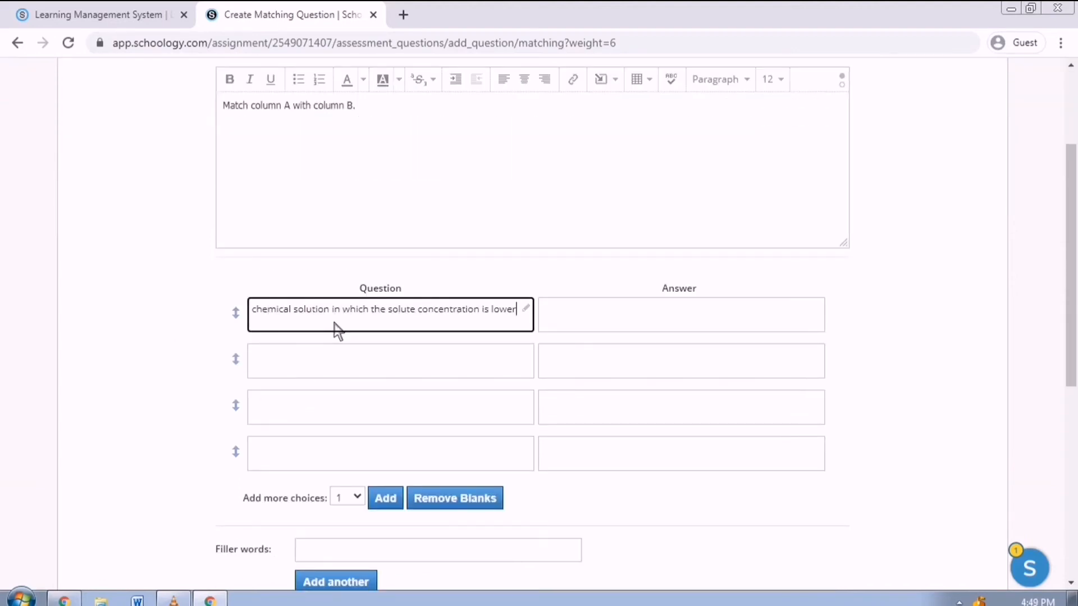
pyautogui.click(585, 329)
pyautogui.write('Unsaturated')
# - Add the pair 'able to dissolve other substance' matched with Solvent
pyautogui.click(451, 376)
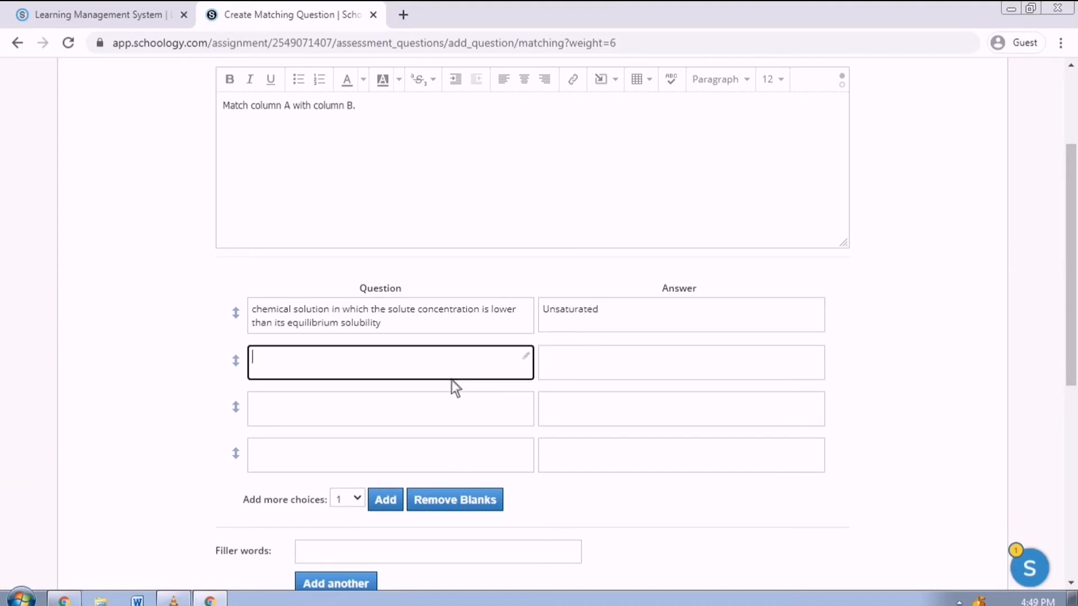
pyautogui.write('able to dissolve other substance')
pyautogui.click(617, 377)
pyautogui.write('Solvent')
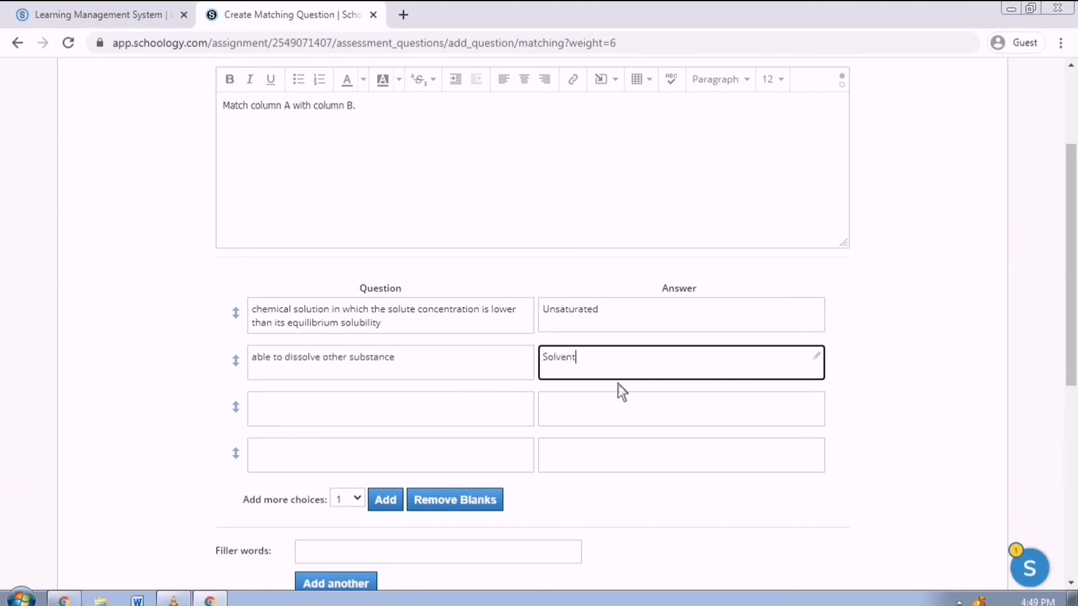
# - Add the pair 'solution that has a relatively large amount of dissolved solute.' matched with Diluted
pyautogui.click(503, 427)
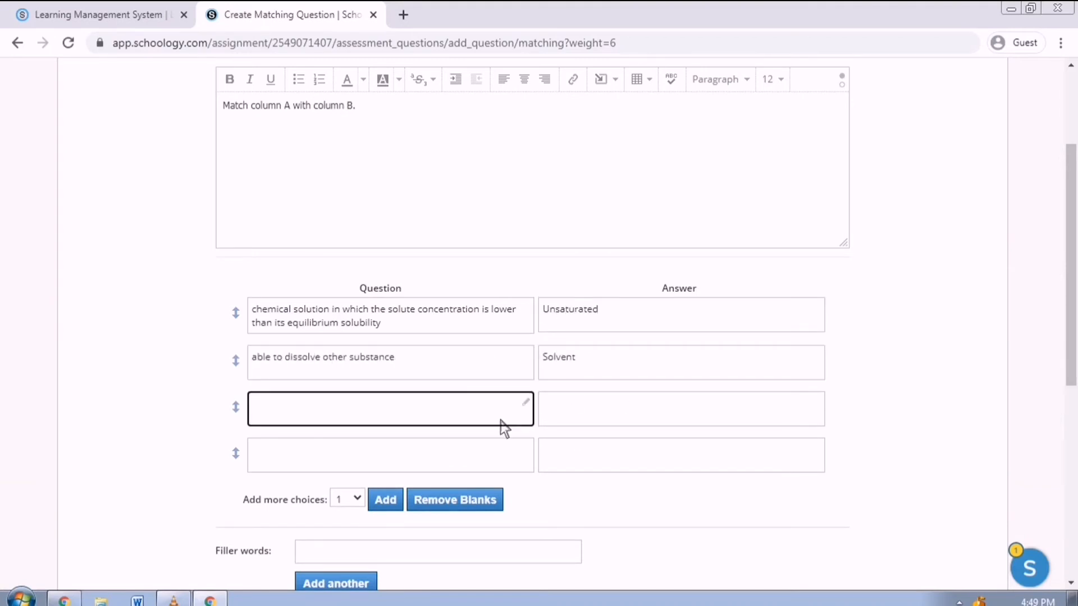
pyautogui.write('solution that has a relativelt large amount')
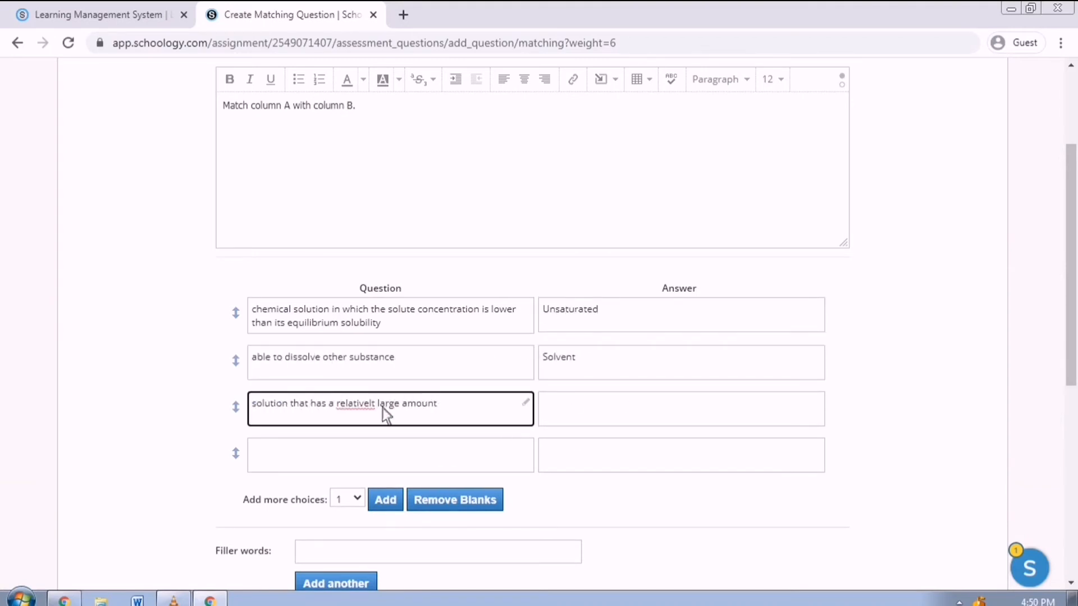
pyautogui.click(379, 407)
pyautogui.press('BackSpace')
pyautogui.write('y')
pyautogui.click(493, 411)
pyautogui.write('of dissolved solute.')
pyautogui.click(591, 419)
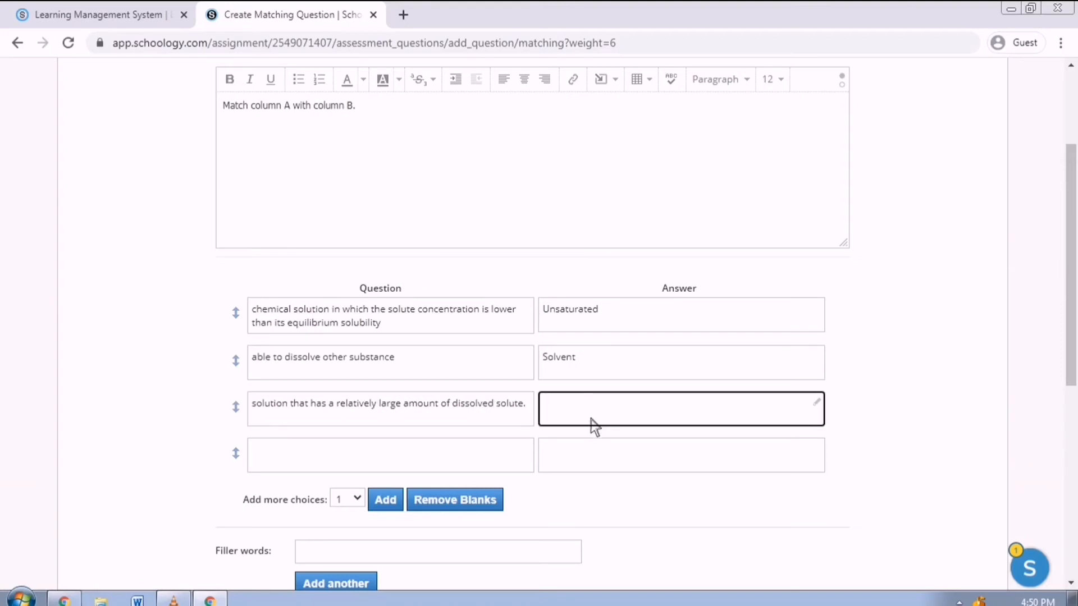
pyautogui.write('Diluted')
# - Add a fourth pair, the same sentence with 'small' instead of 'large', matched with Concentrated
pyautogui.click(411, 452)
pyautogui.write('solution that has a relatively large amount of dissolved solute.')
pyautogui.click(402, 403)
pyautogui.press('BackSpace')
pyautogui.press('BackSpace')
pyautogui.press('BackSpace')
pyautogui.press('BackSpace')
pyautogui.press('BackSpace')
pyautogui.write('small')
pyautogui.click(595, 476)
pyautogui.write('Concentrated')
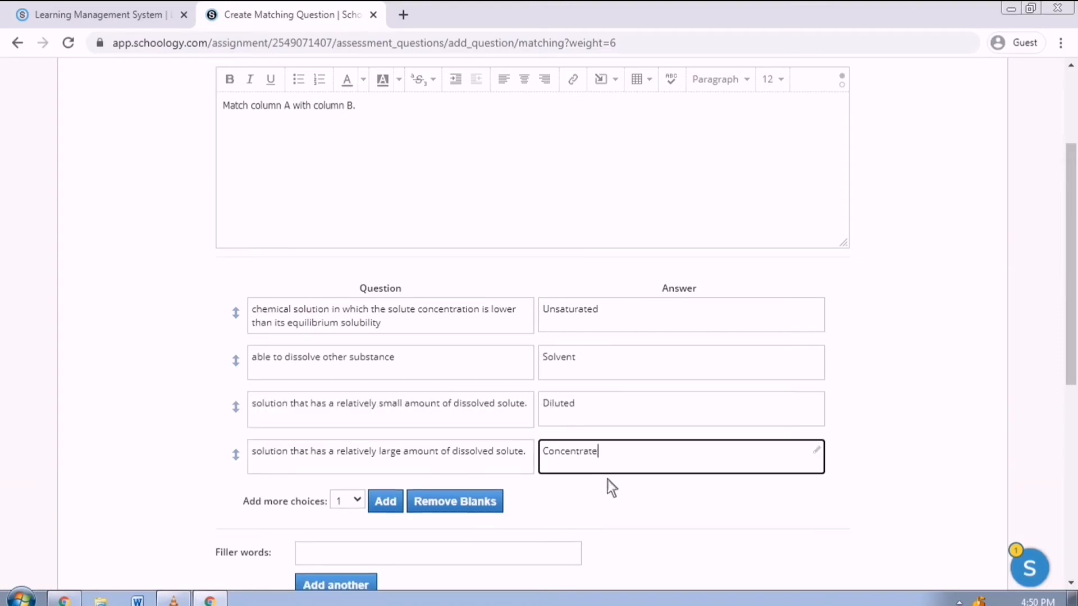
# - Add a fifth pair defining mass of solute over solution volume, matched with 'Percent by mass-volume'
pyautogui.scroll(-1, 607, 480)
pyautogui.click(389, 419)
pyautogui.click(407, 416)
pyautogui.write('expressed as the mass of the solute')
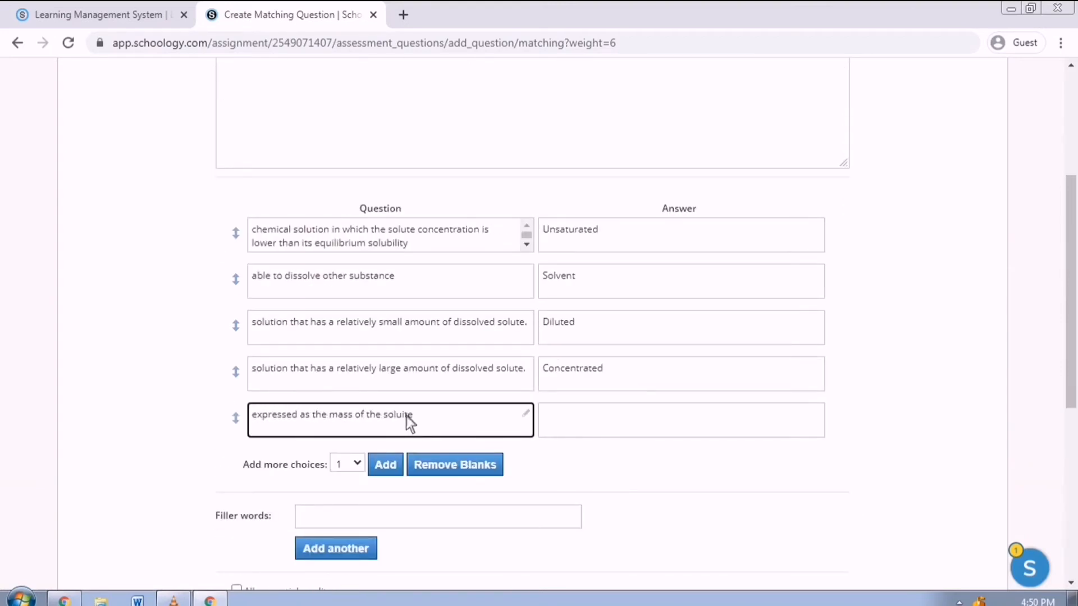
pyautogui.write(' in grams over the volume of the solution in milliliter.')
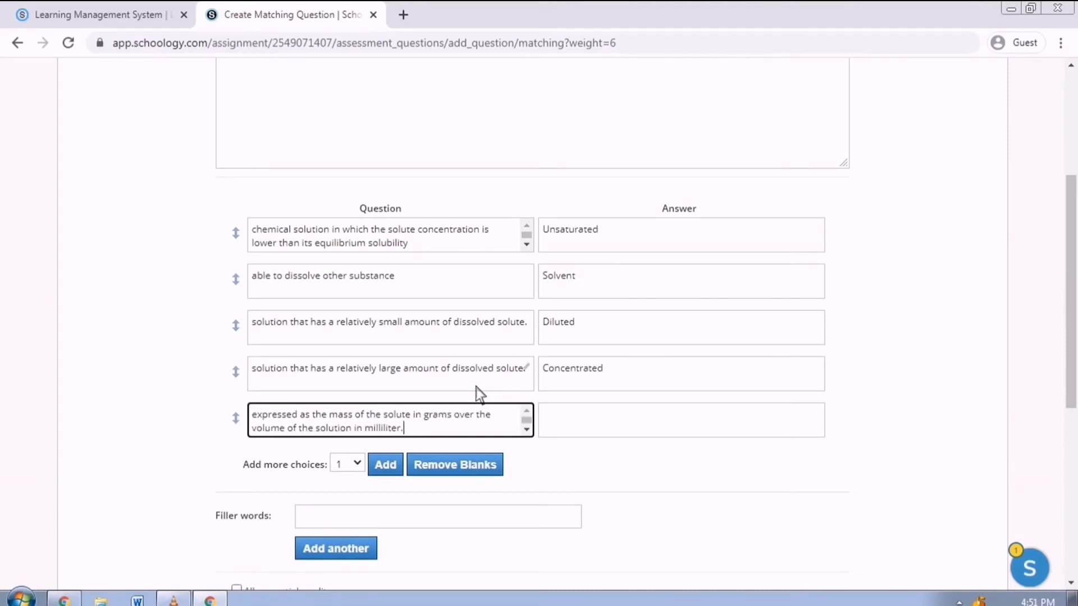
pyautogui.click(564, 425)
pyautogui.write('Percent by mass-volume')
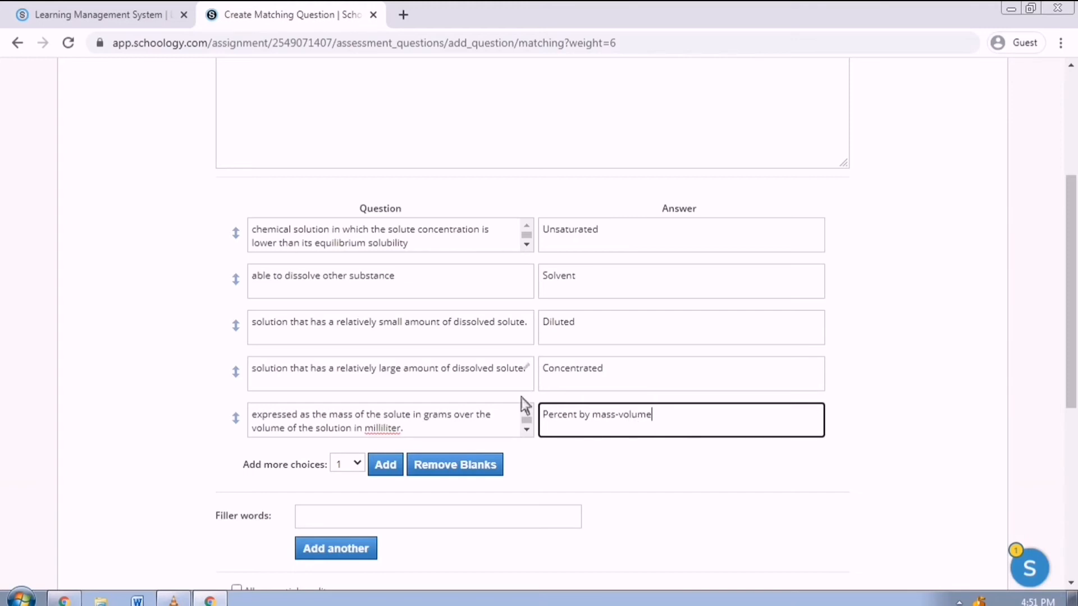
# - Grade the matching question at 5 points with partial credit allowed, and create it
pyautogui.scroll(-3, 399, 478)
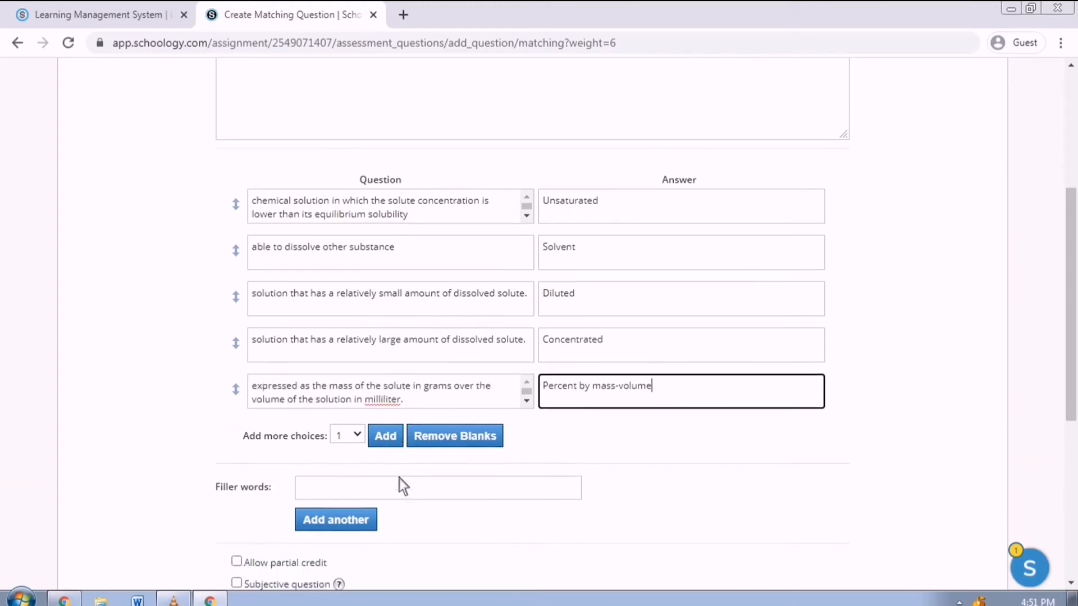
pyautogui.scroll(-3, 372, 344)
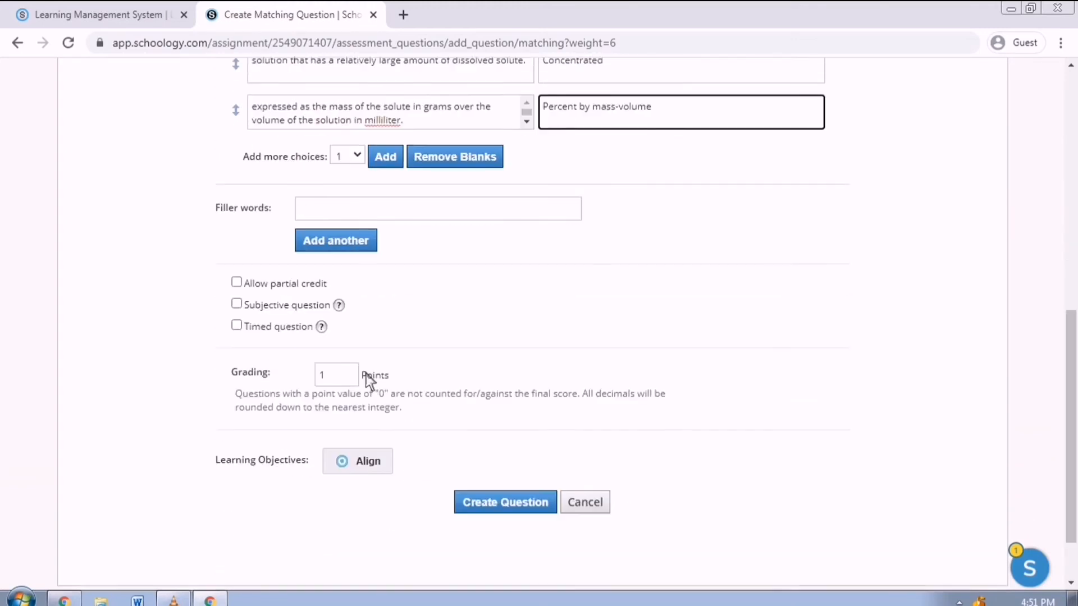
pyautogui.moveTo(340, 367); pyautogui.dragTo(221, 375)
pyautogui.write('5')
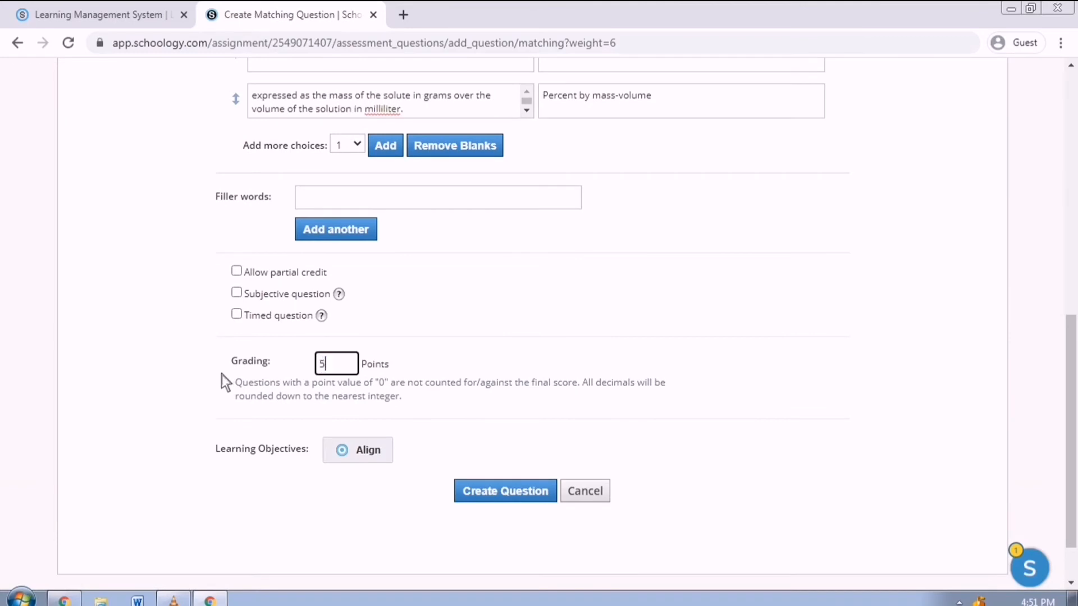
pyautogui.click(296, 276)
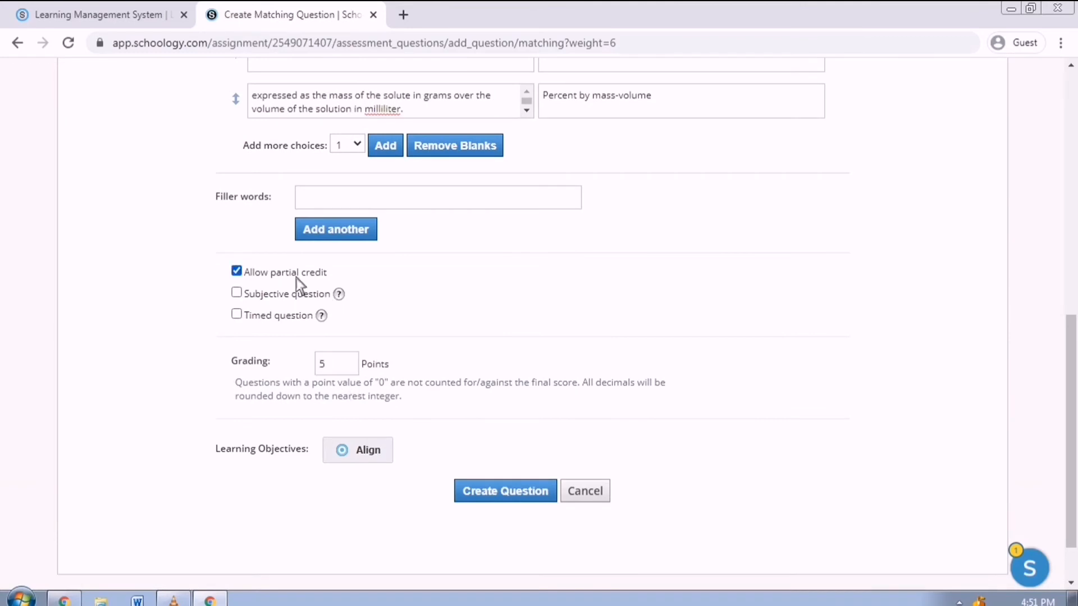
pyautogui.click(531, 496)
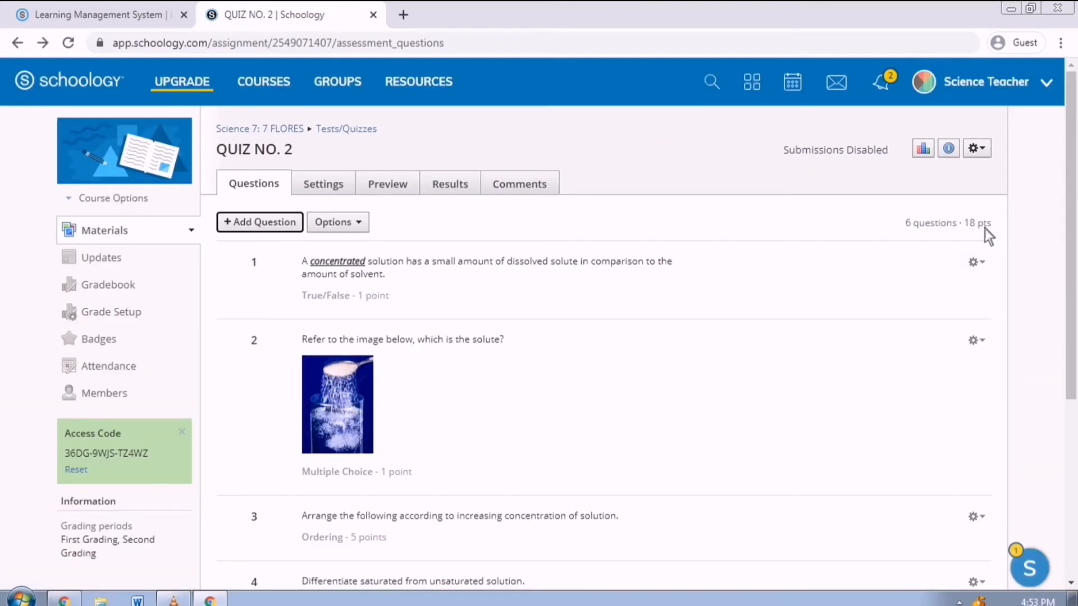
# - Add a random set of 7 questions from the SCIENCE 7 bank, 1 point each
pyautogui.click(299, 228)
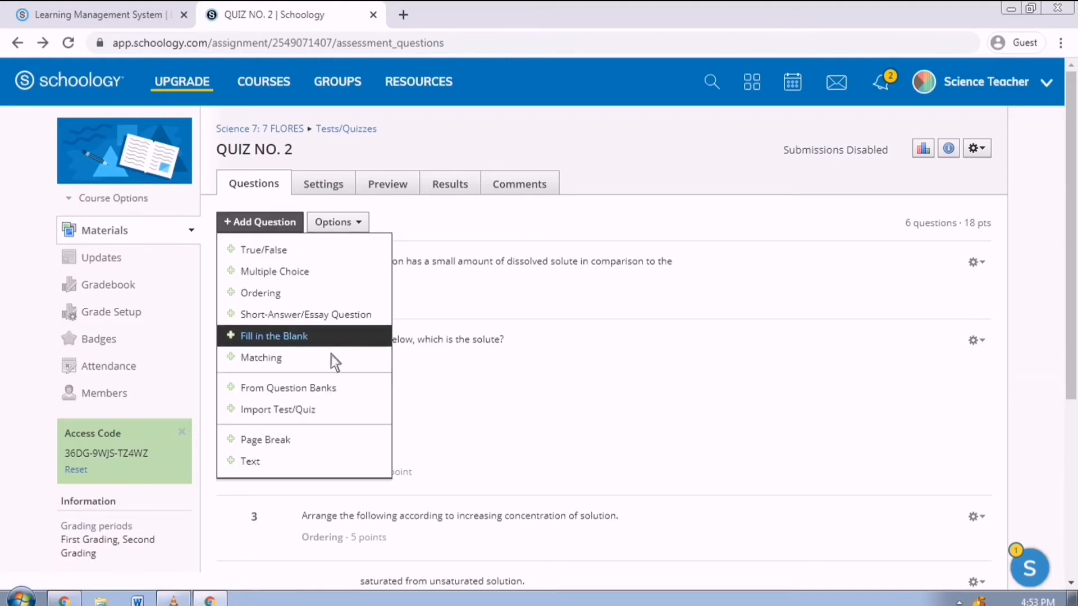
pyautogui.click(341, 389)
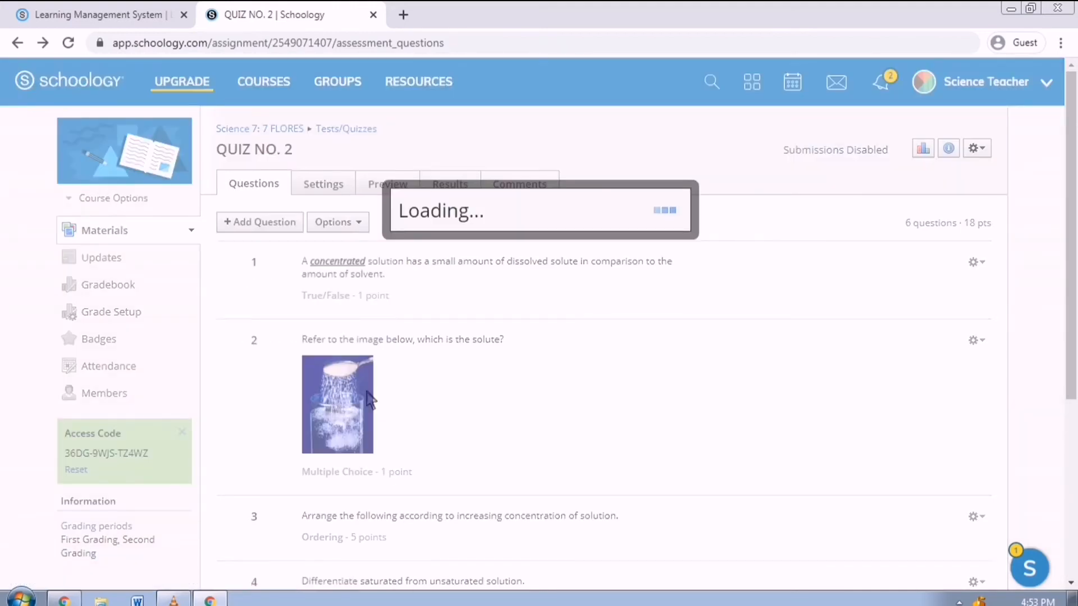
pyautogui.click(686, 250)
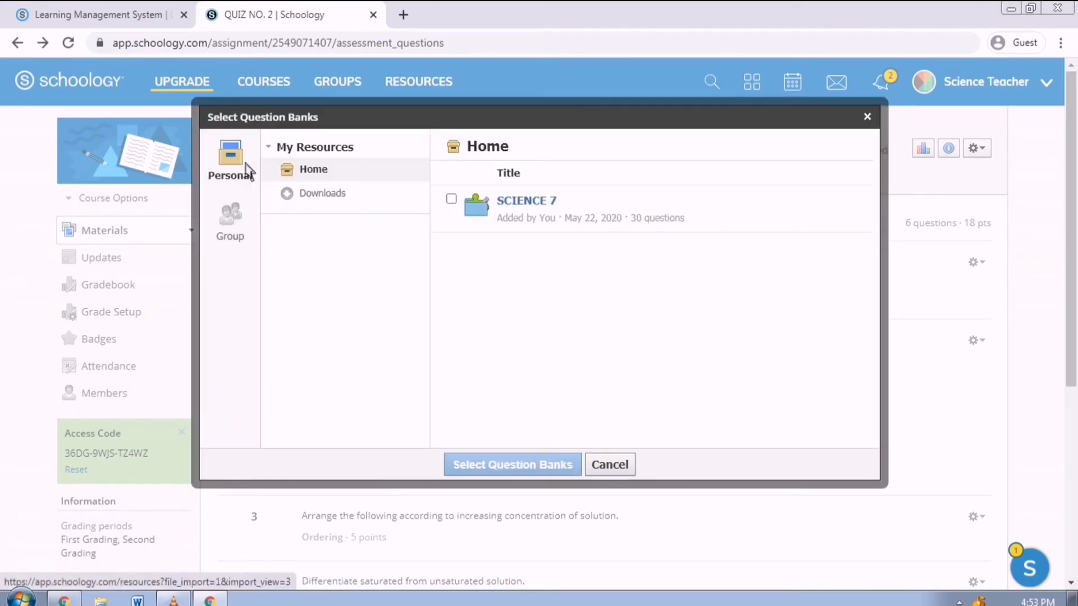
pyautogui.click(451, 199)
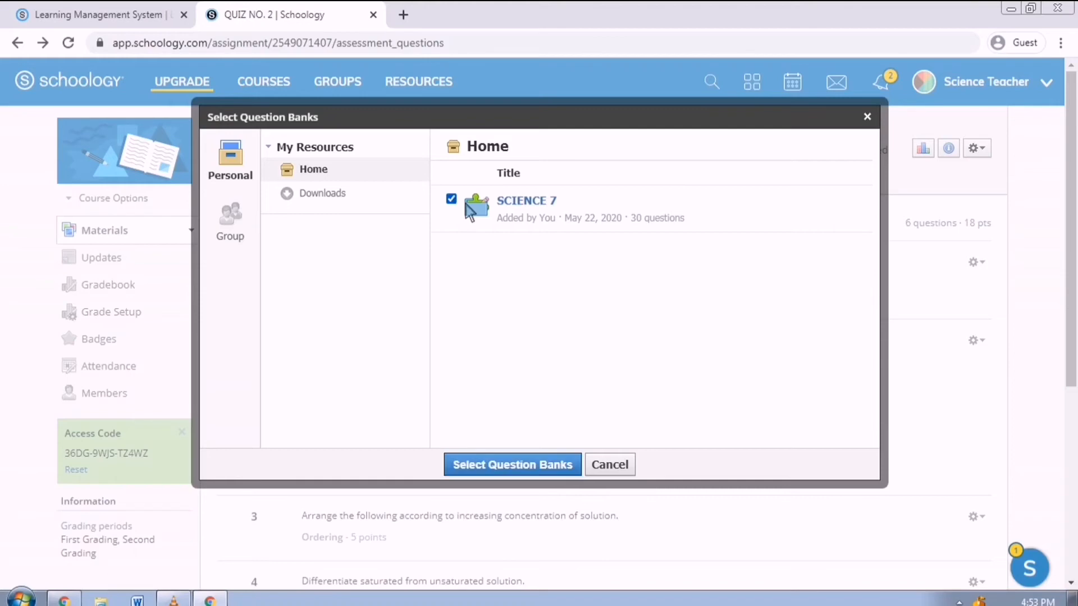
pyautogui.click(519, 471)
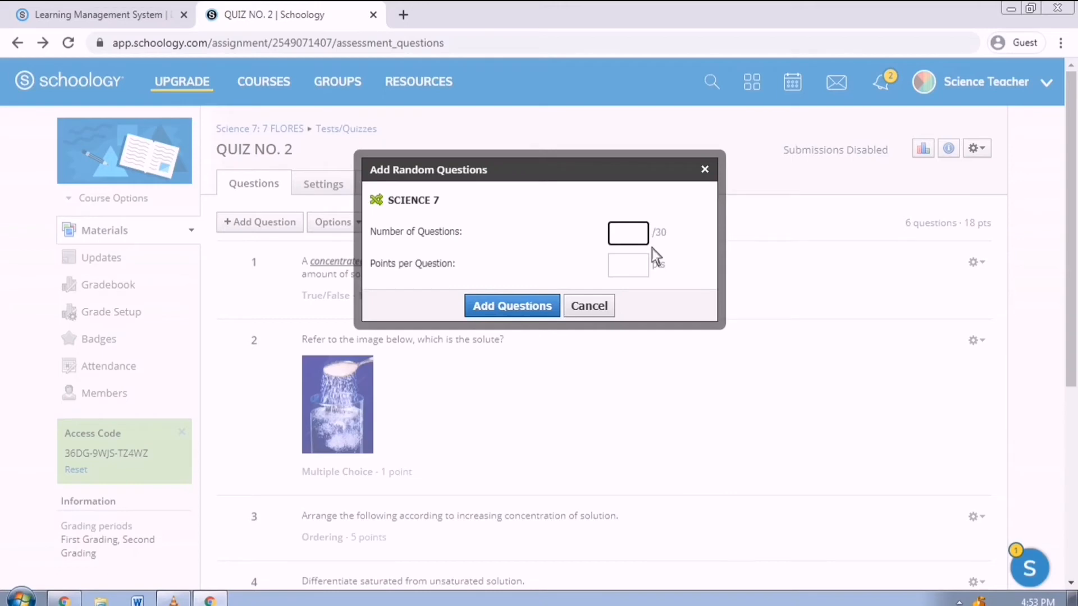
pyautogui.write('7')
pyautogui.click(645, 270)
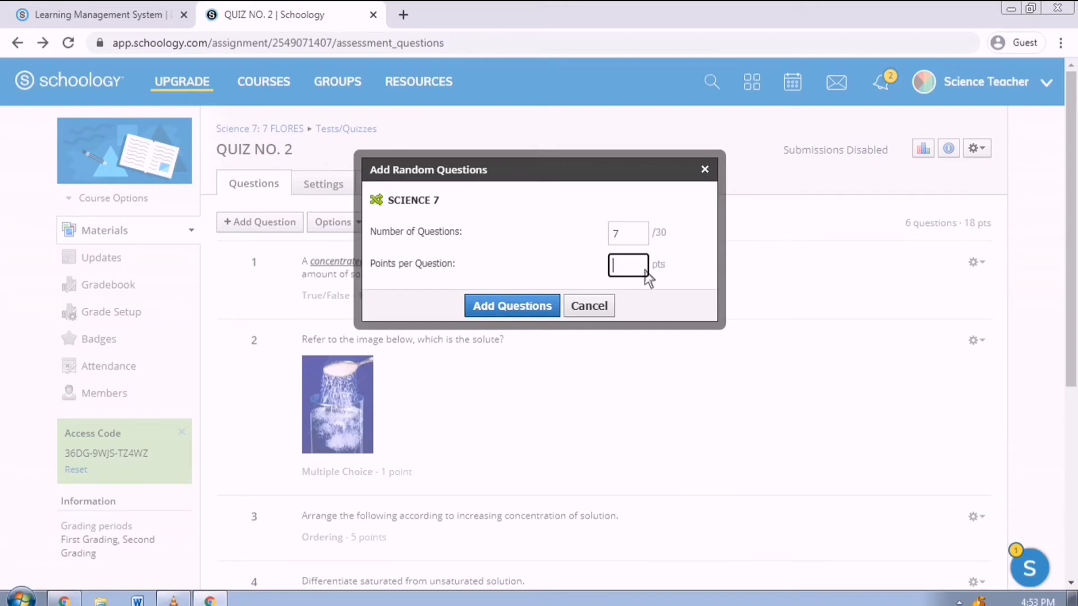
pyautogui.write('1')
pyautogui.click(532, 312)
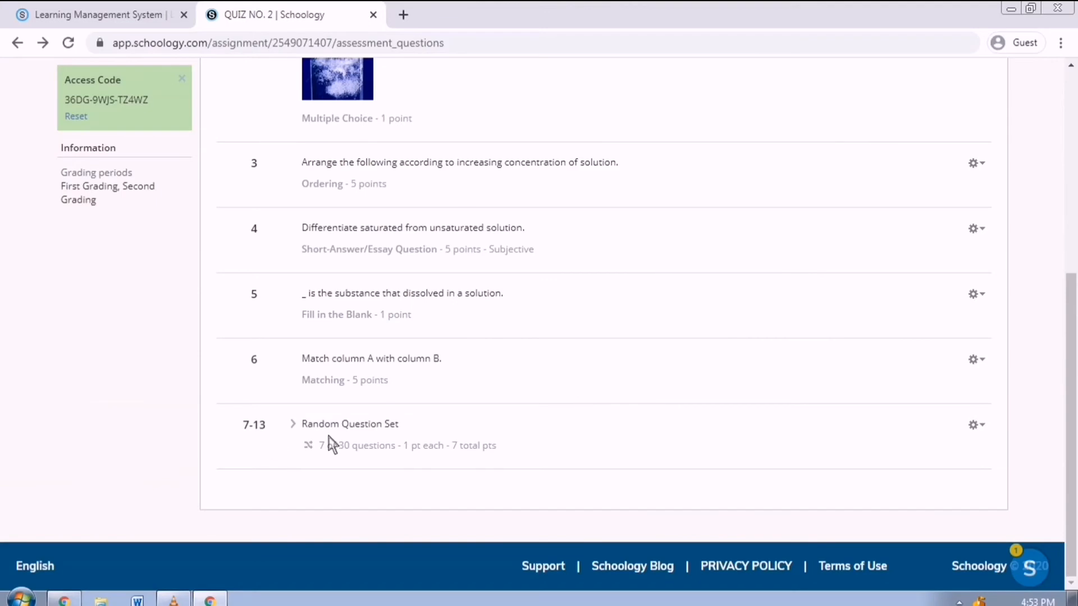
pyautogui.scroll(6, 451, 427)
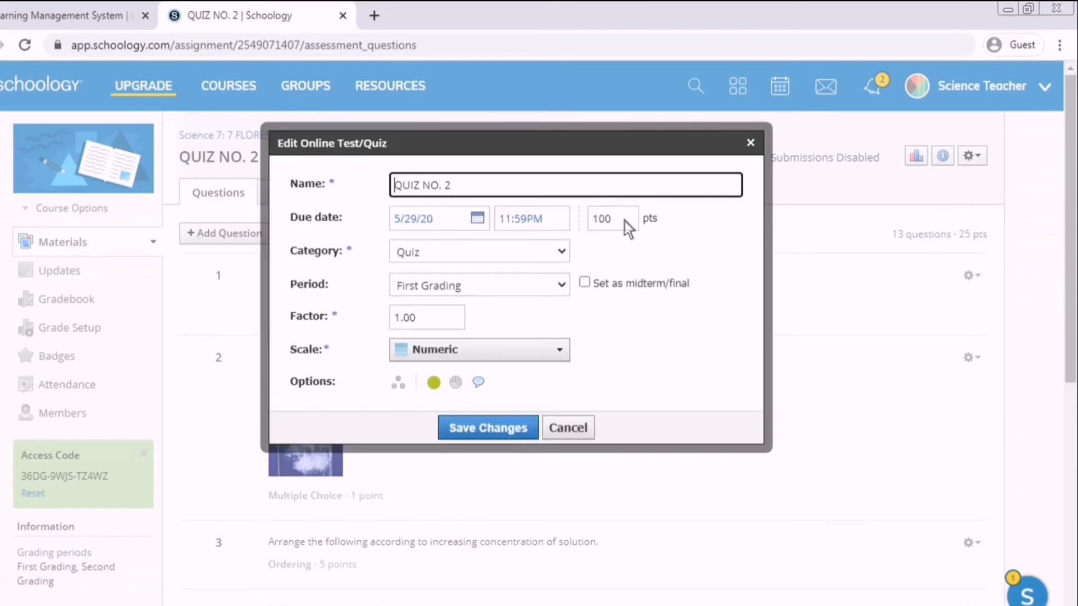
# - Change QUIZ NO. 2's total from 100 to 25 points, save, and go to its Settings
pyautogui.doubleClick(624, 221)
pyautogui.write('25')
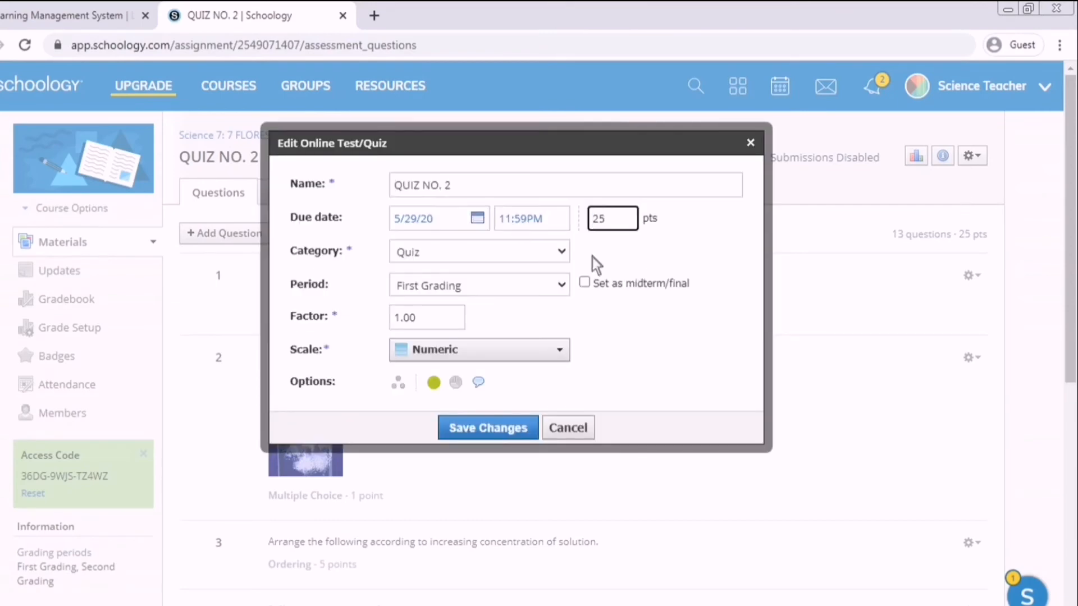
pyautogui.click(487, 428)
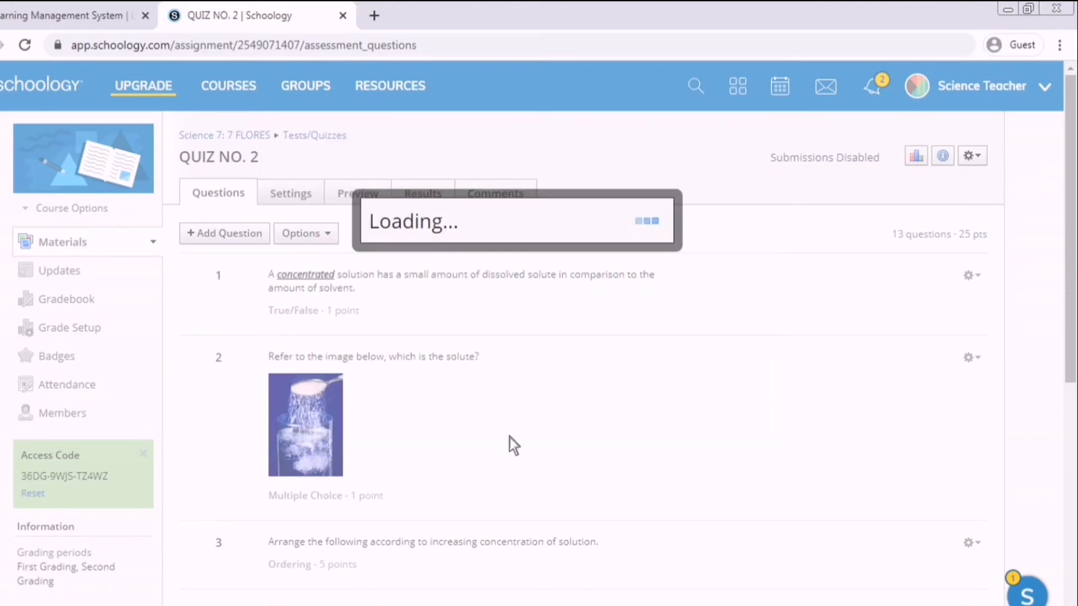
pyautogui.click(303, 196)
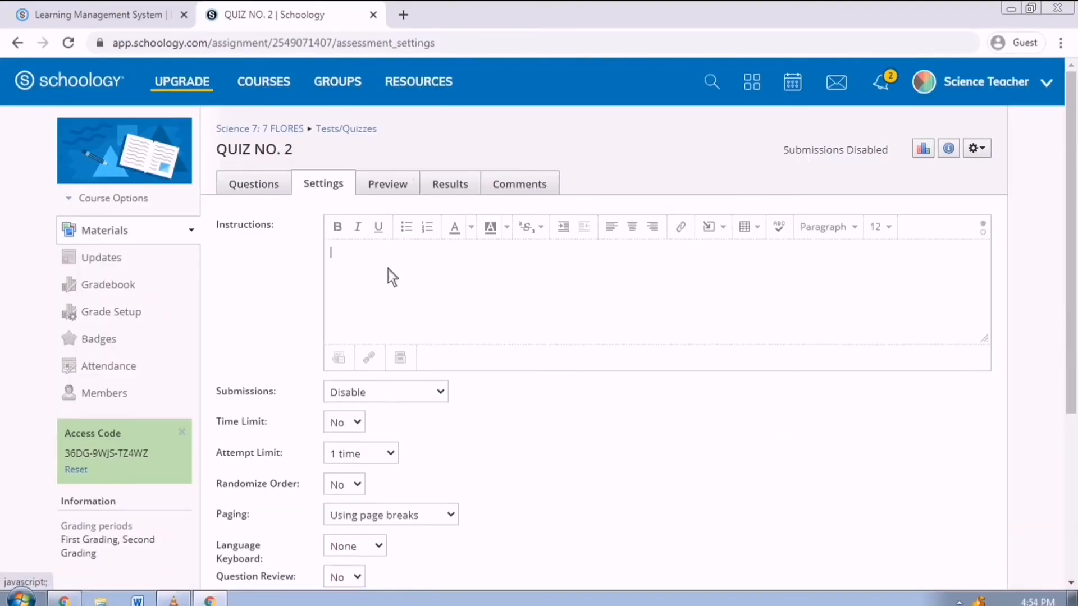
# - Enter instructions 'BE HONEST!' and allow submissions from 5/25/20 08:00AM until 5/29/20 11:59PM
pyautogui.click(388, 270)
pyautogui.write('BE')
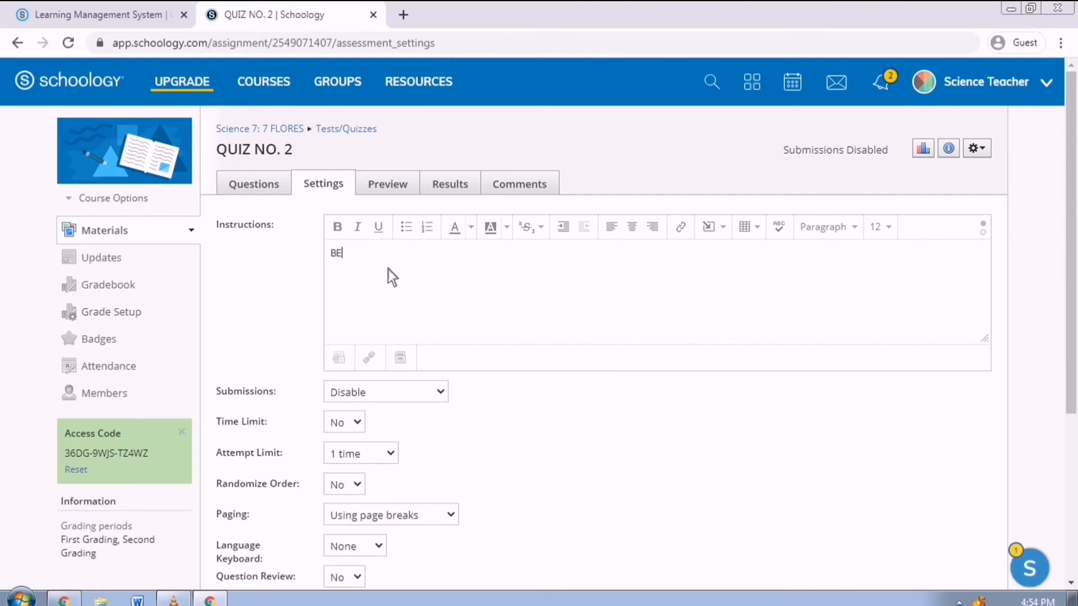
pyautogui.write(' HONEST!')
pyautogui.click(424, 399)
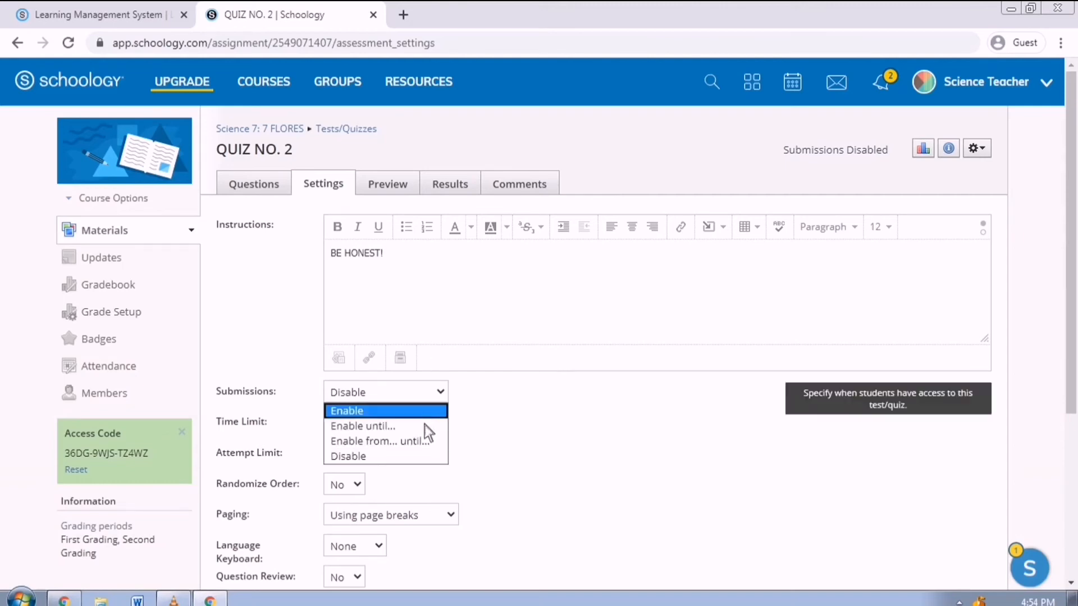
pyautogui.click(430, 440)
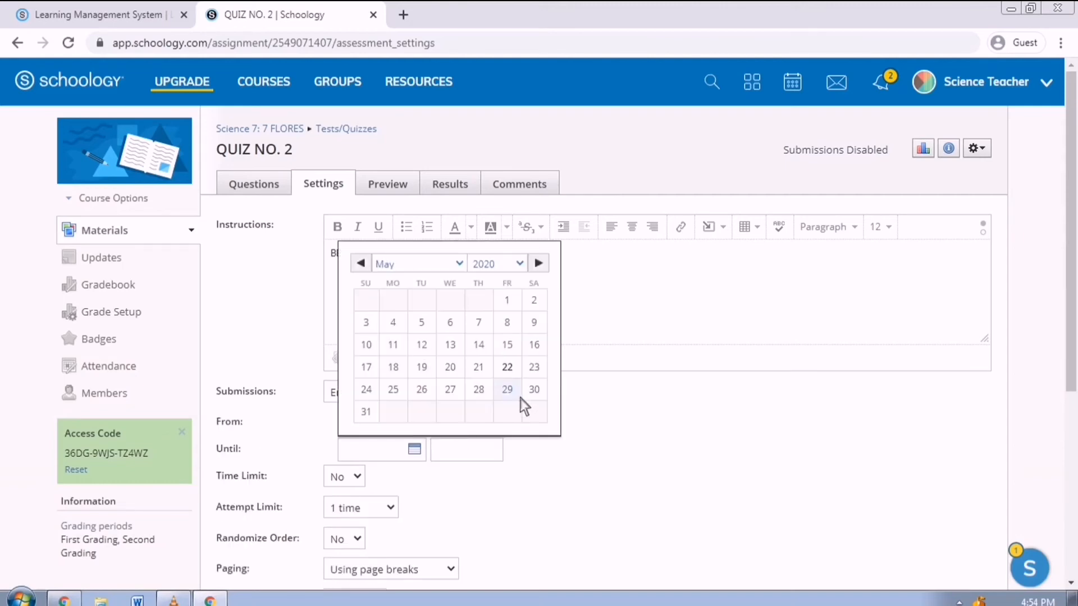
pyautogui.click(406, 395)
pyautogui.click(460, 429)
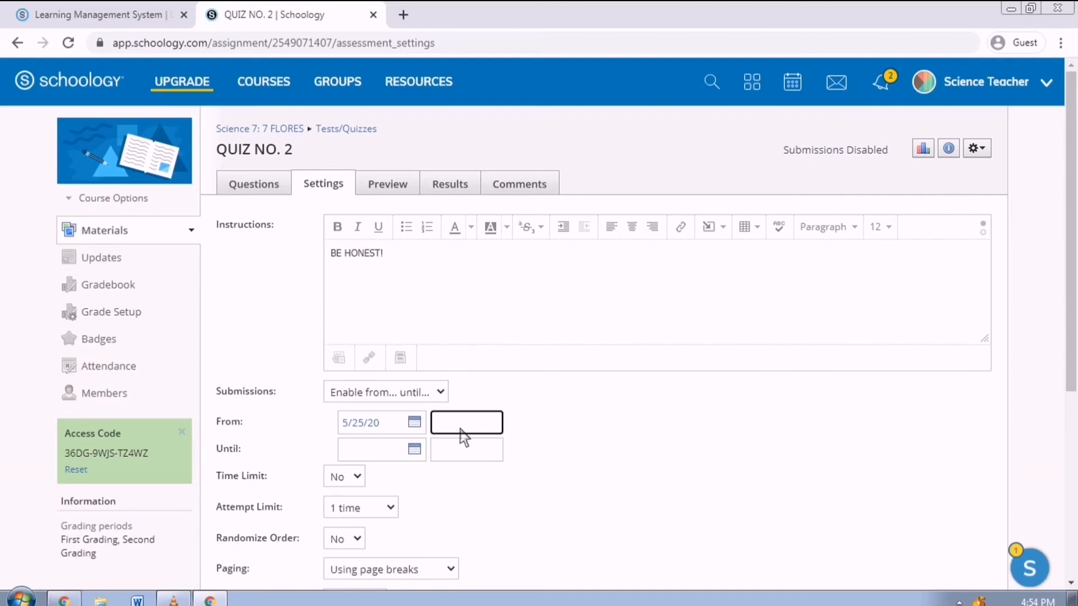
pyautogui.write('8:00AM')
pyautogui.click(418, 451)
pyautogui.click(462, 456)
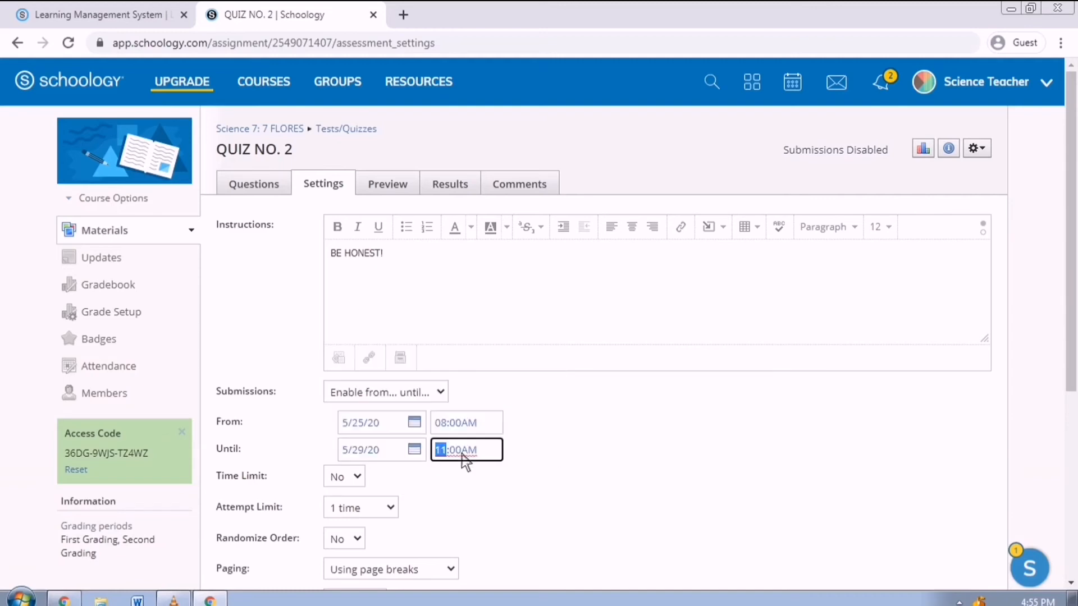
pyautogui.write('11:')
pyautogui.press('Right')
pyautogui.write('p')
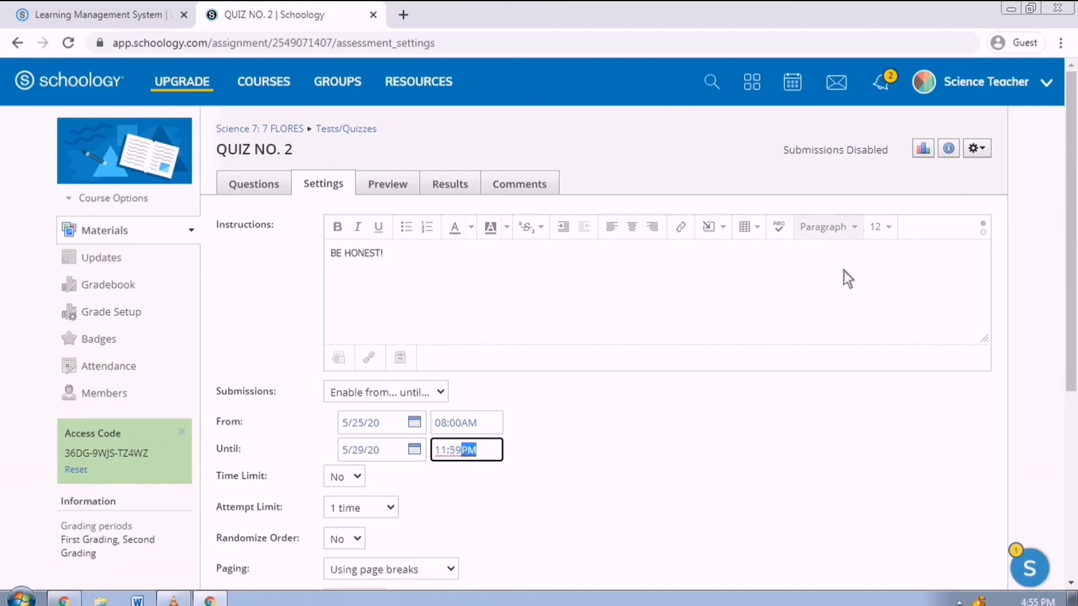
pyautogui.click(742, 470)
# - Turn on a 15-minute time limit for the quiz
pyautogui.click(342, 477)
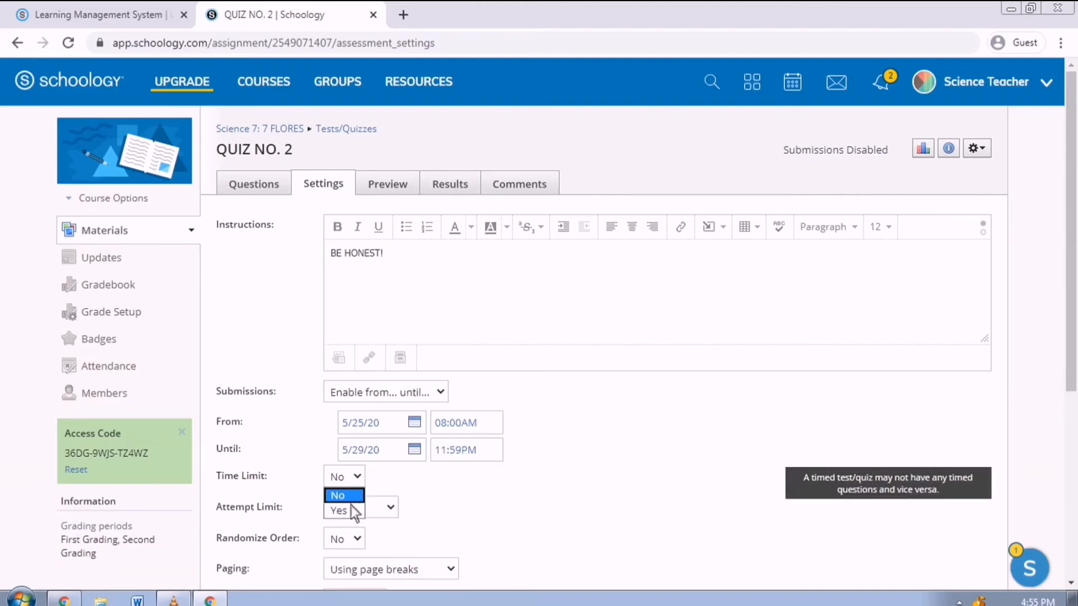
pyautogui.click(344, 510)
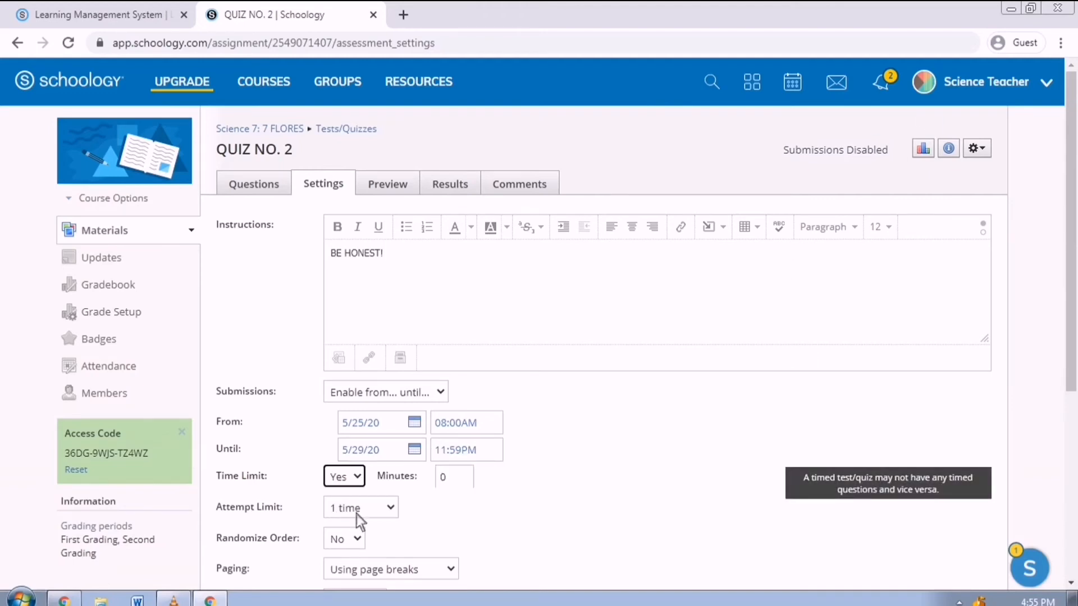
pyautogui.click(463, 481)
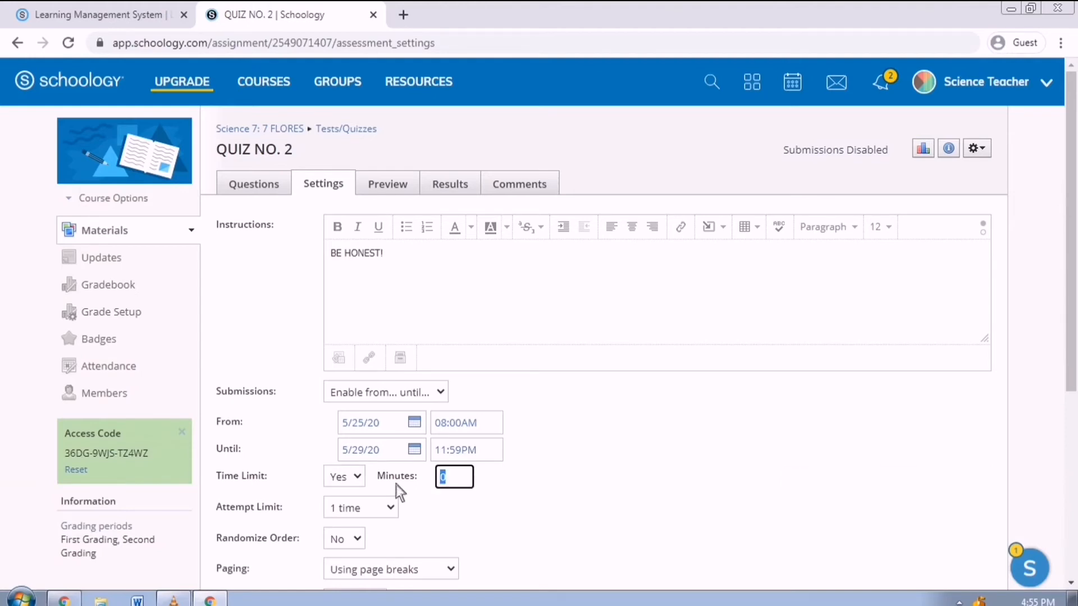
pyautogui.write('15')
pyautogui.click(465, 533)
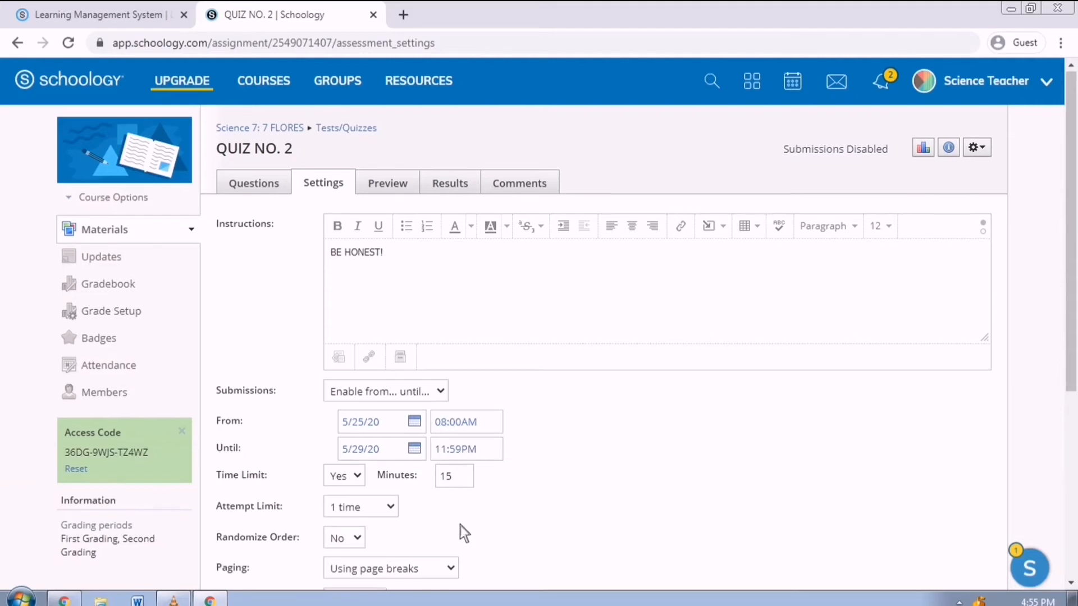
# - Keep the attempt limit at 1 time and randomize the question order
pyautogui.scroll(-2, 460, 525)
pyautogui.click(389, 430)
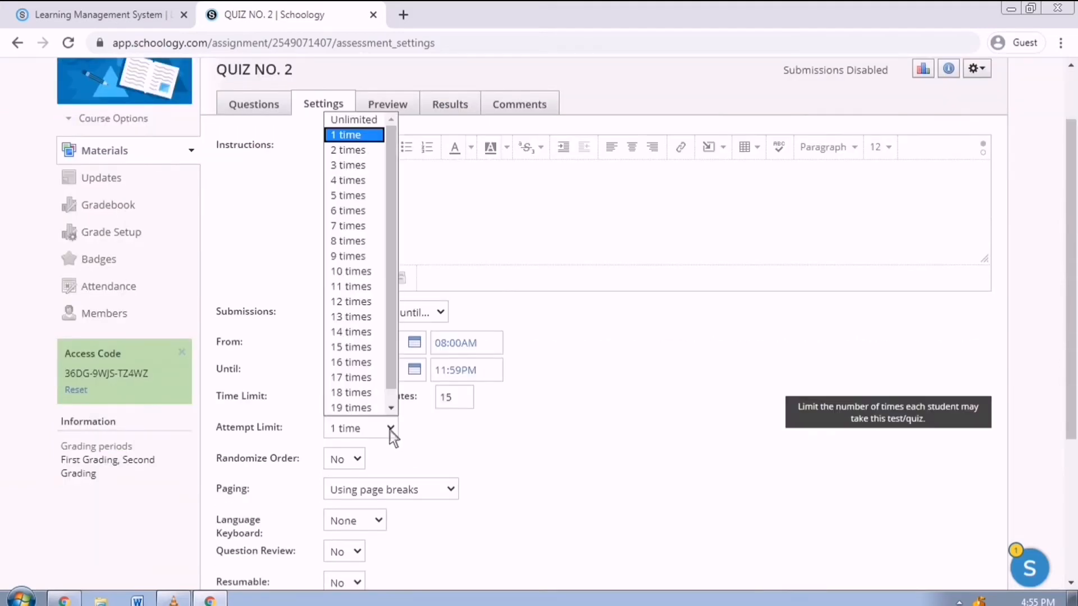
pyautogui.click(390, 430)
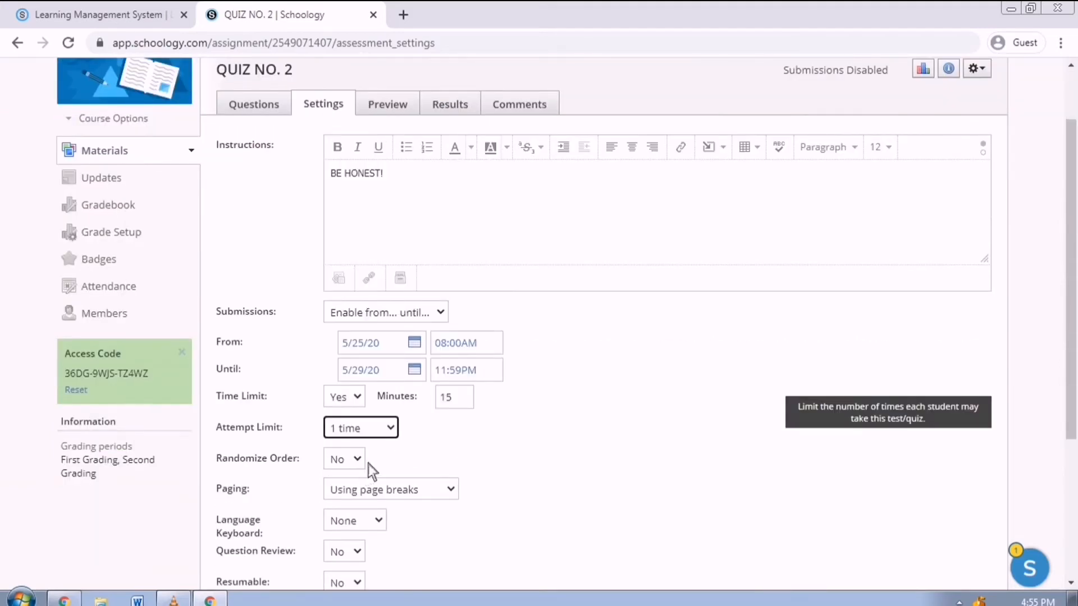
pyautogui.scroll(-2, 369, 464)
pyautogui.click(365, 382)
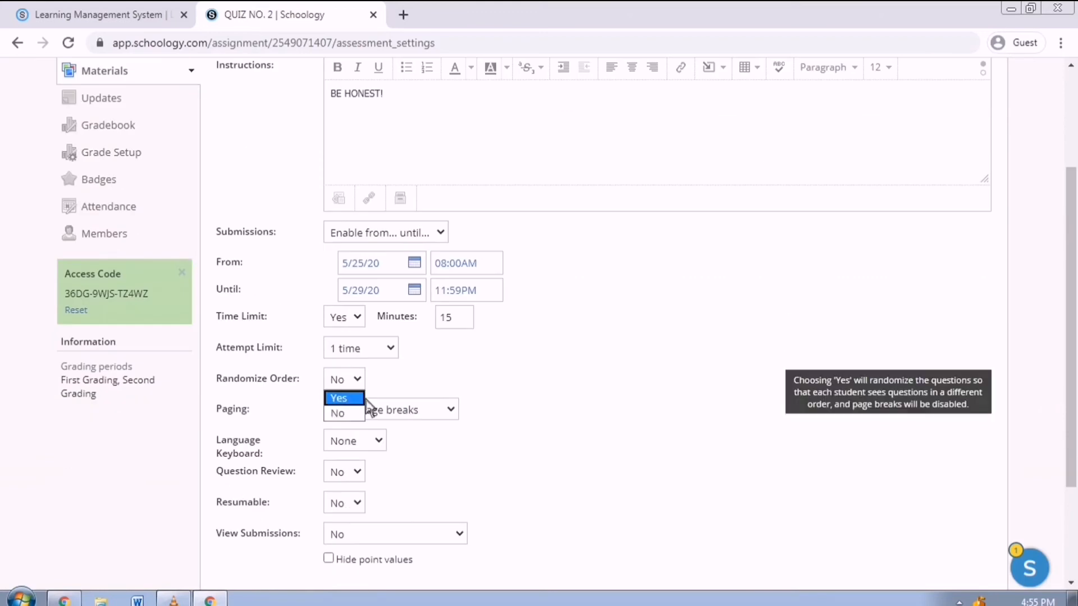
pyautogui.click(363, 398)
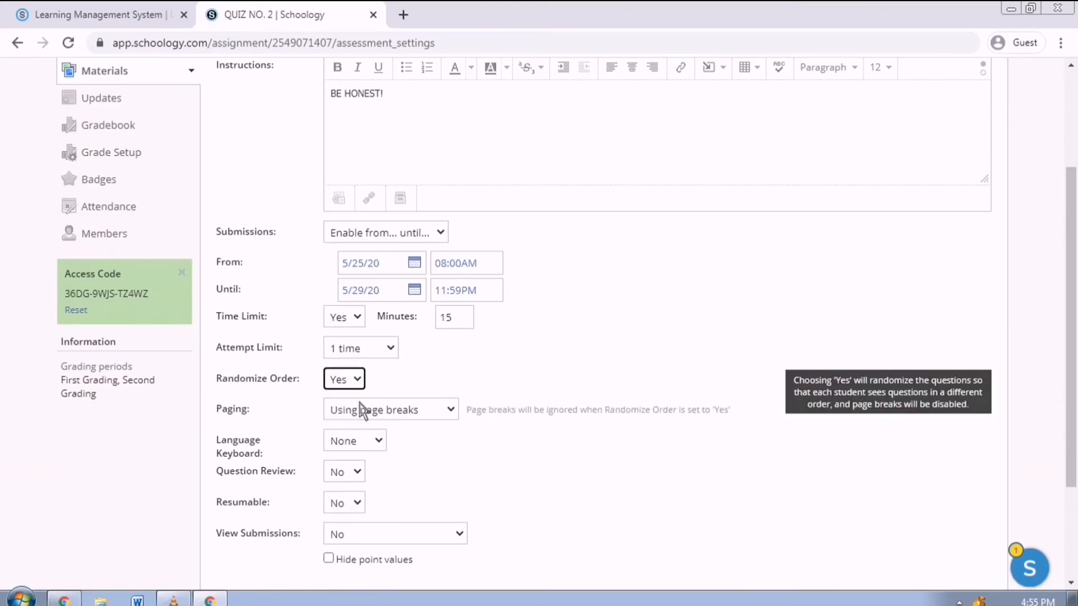
# - Show one question per page, tick the question review option, and save the settings
pyautogui.click(416, 418)
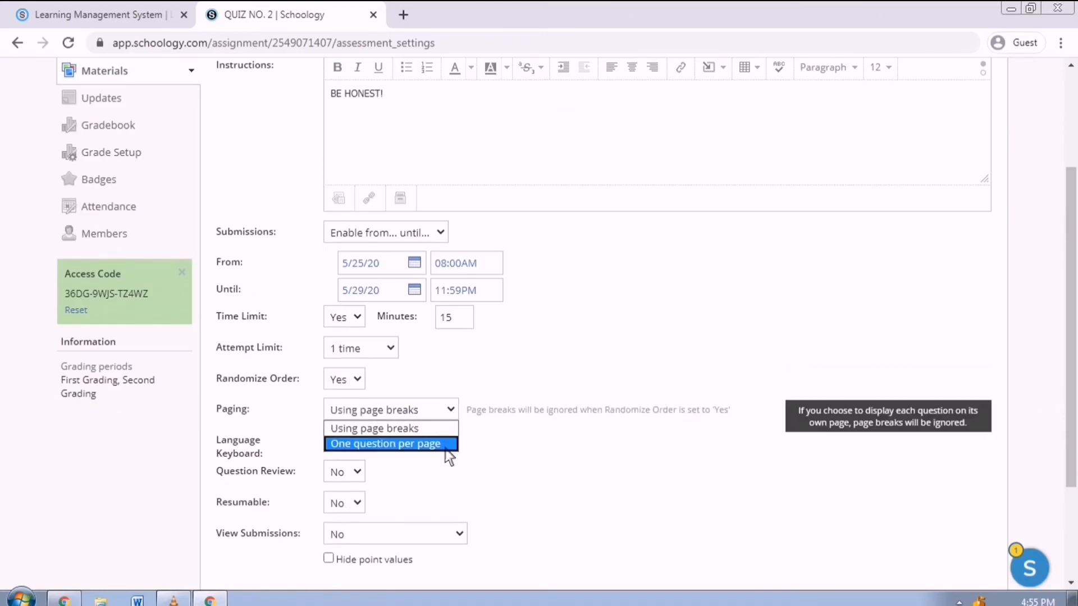
pyautogui.click(449, 446)
pyautogui.scroll(-2, 495, 437)
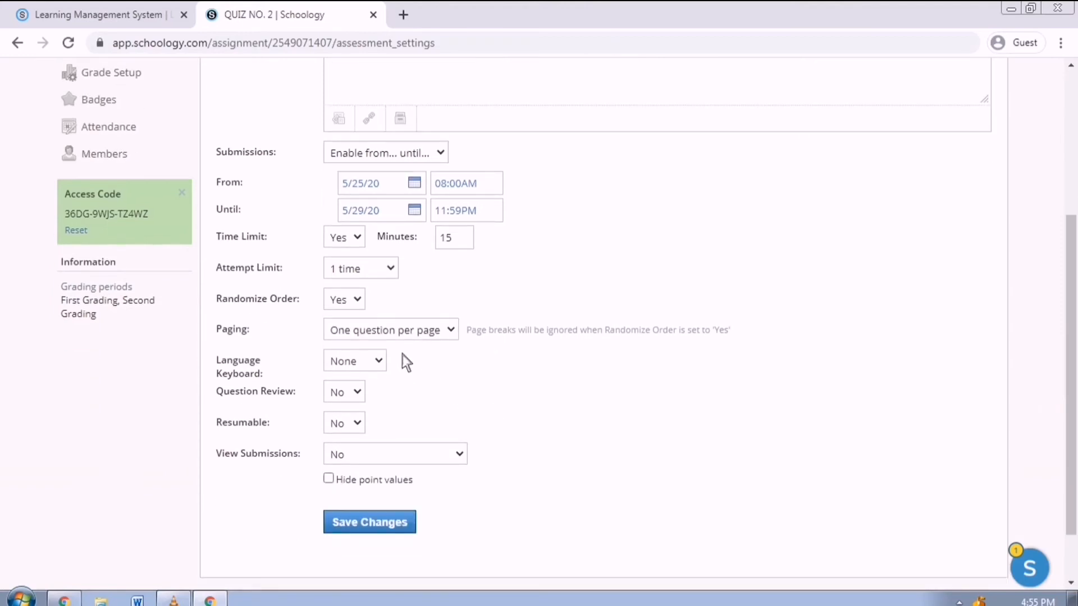
pyautogui.click(357, 399)
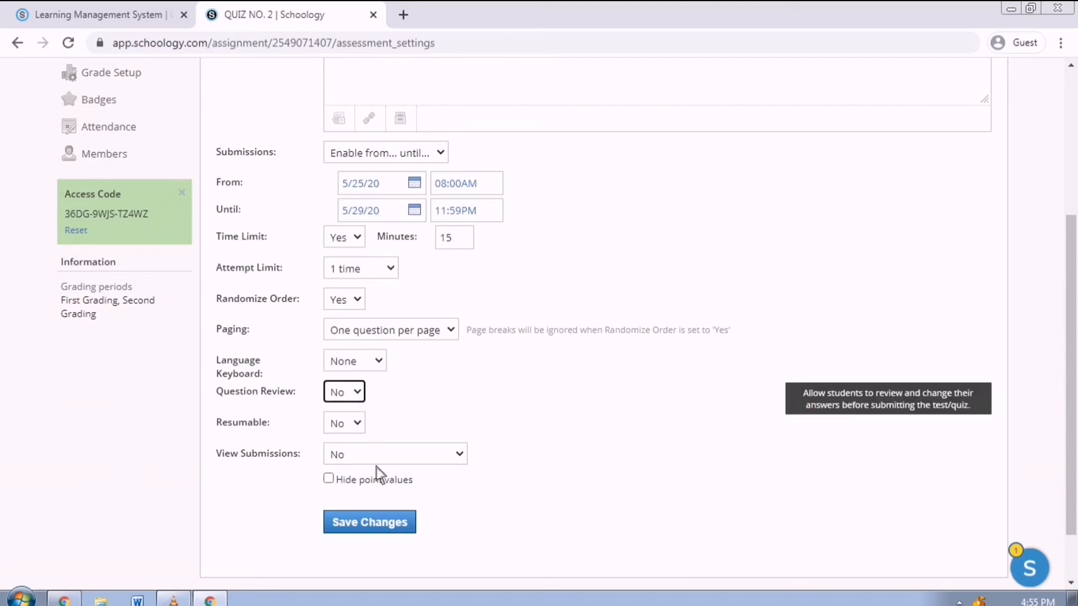
pyautogui.click(393, 530)
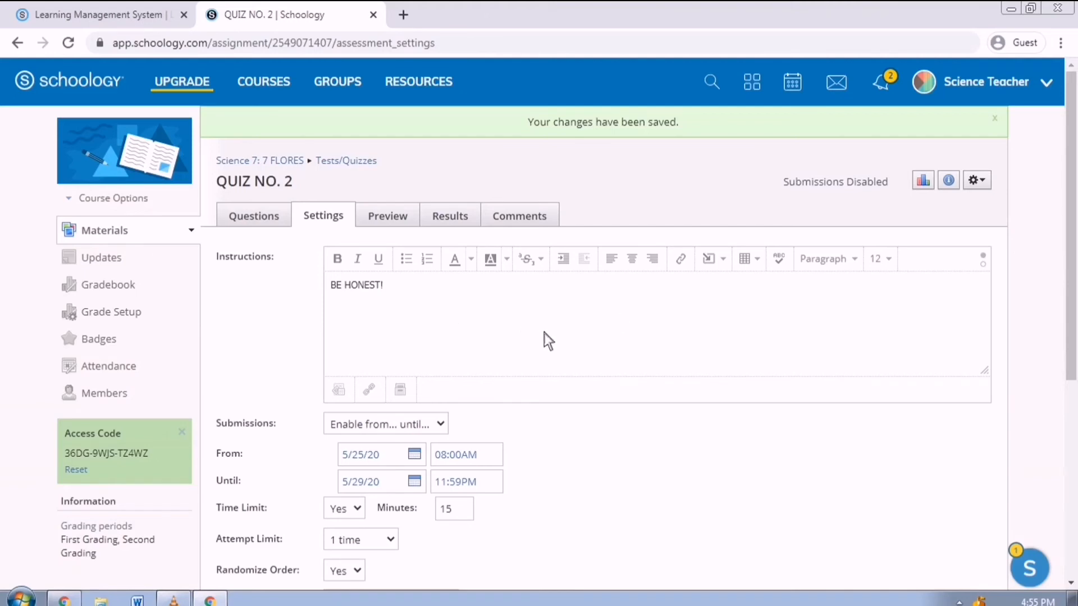
pyautogui.scroll(-1, 547, 343)
pyautogui.scroll(-1, 547, 343)
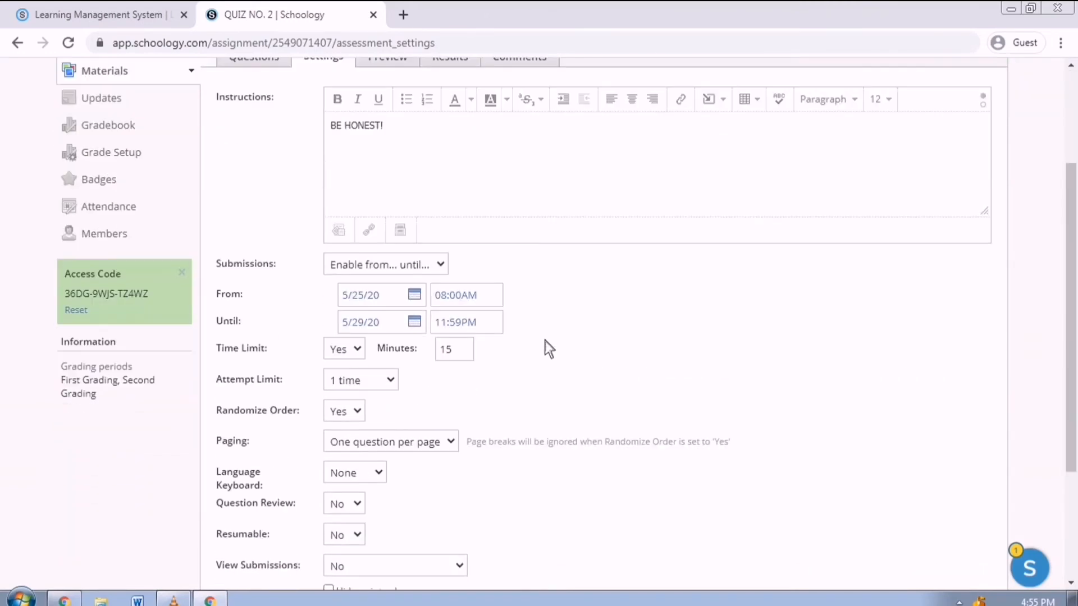
pyautogui.scroll(-1, 547, 348)
pyautogui.scroll(2, 548, 345)
# - Preview QUIZ NO. 2 with a new attempt and page through two pages of questions
pyautogui.click(405, 194)
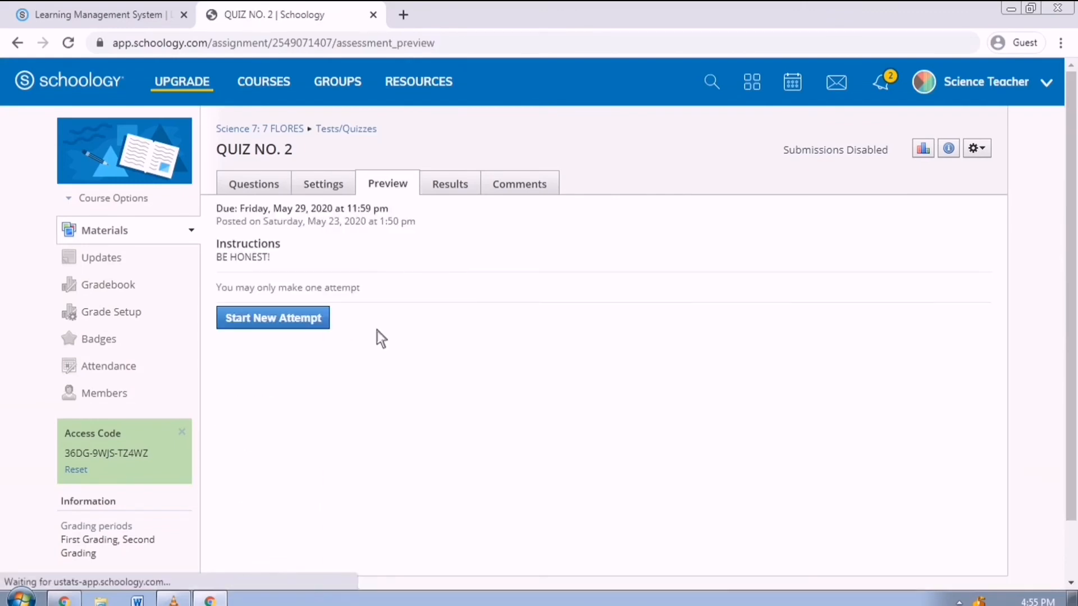
pyautogui.click(307, 325)
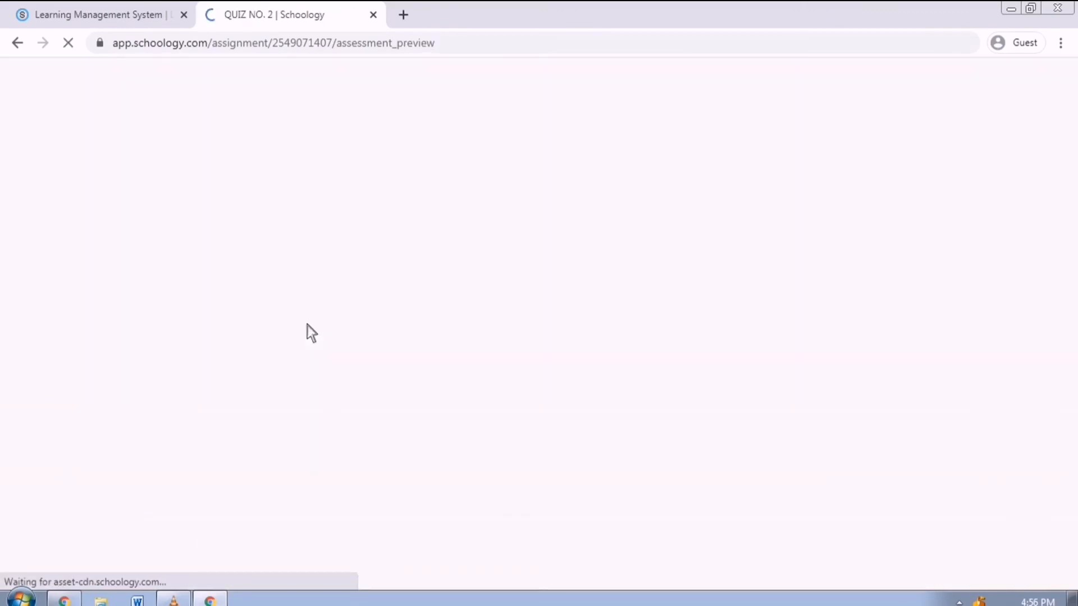
pyautogui.click(277, 510)
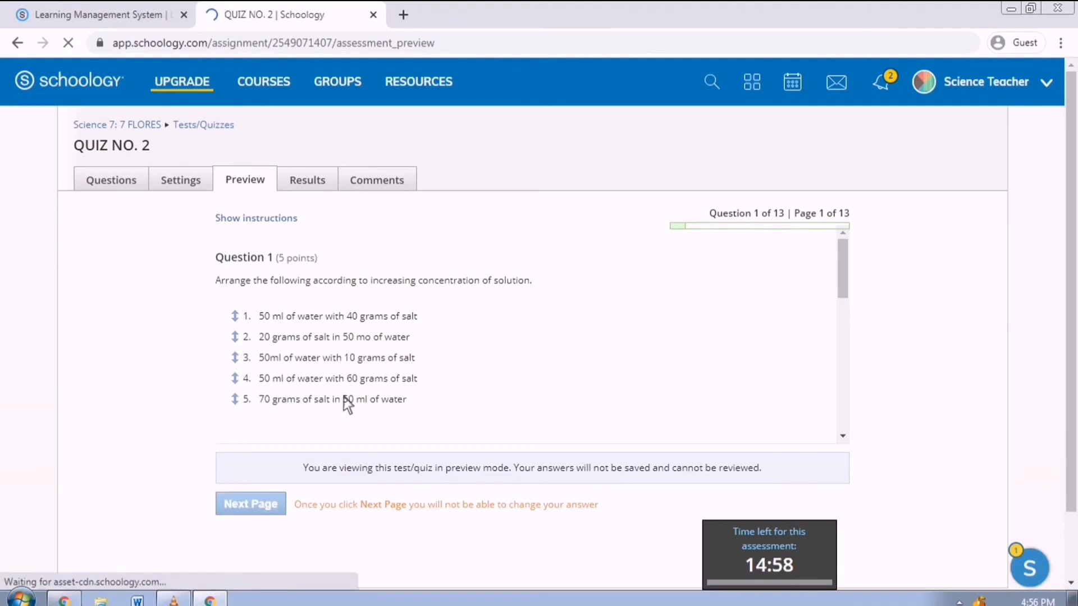
pyautogui.click(275, 439)
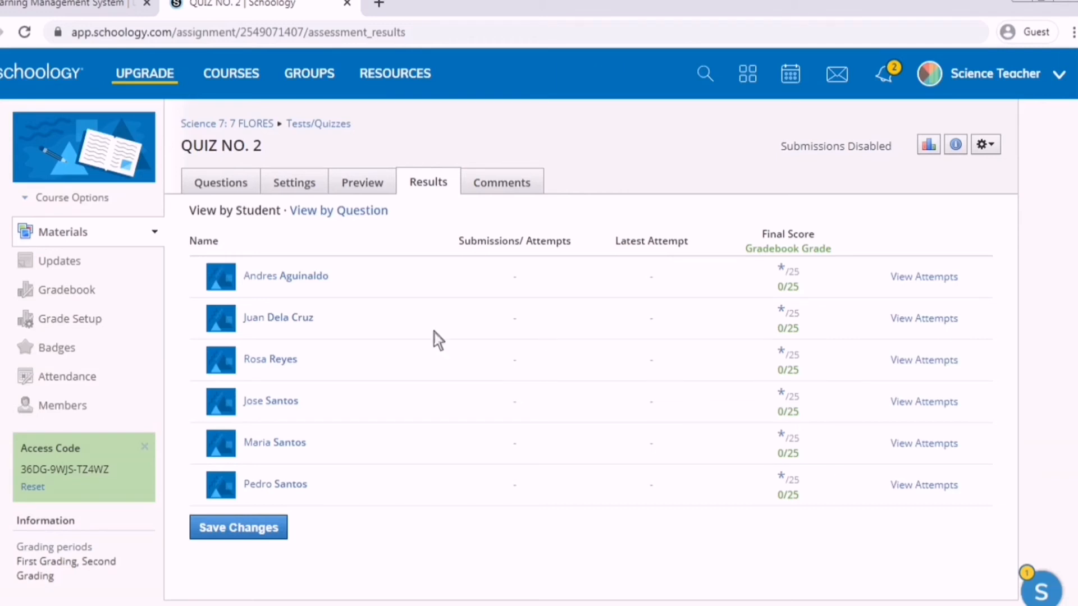
# - Open a pending-review student's Submission 1 of the Summative Test for grading from Materials
pyautogui.click(63, 232)
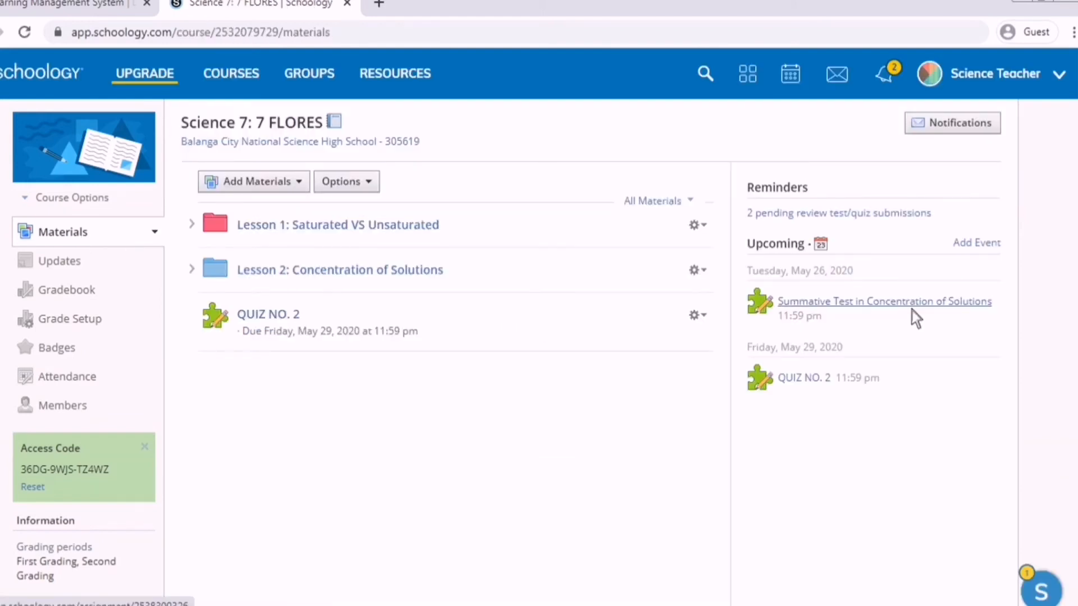
pyautogui.click(911, 308)
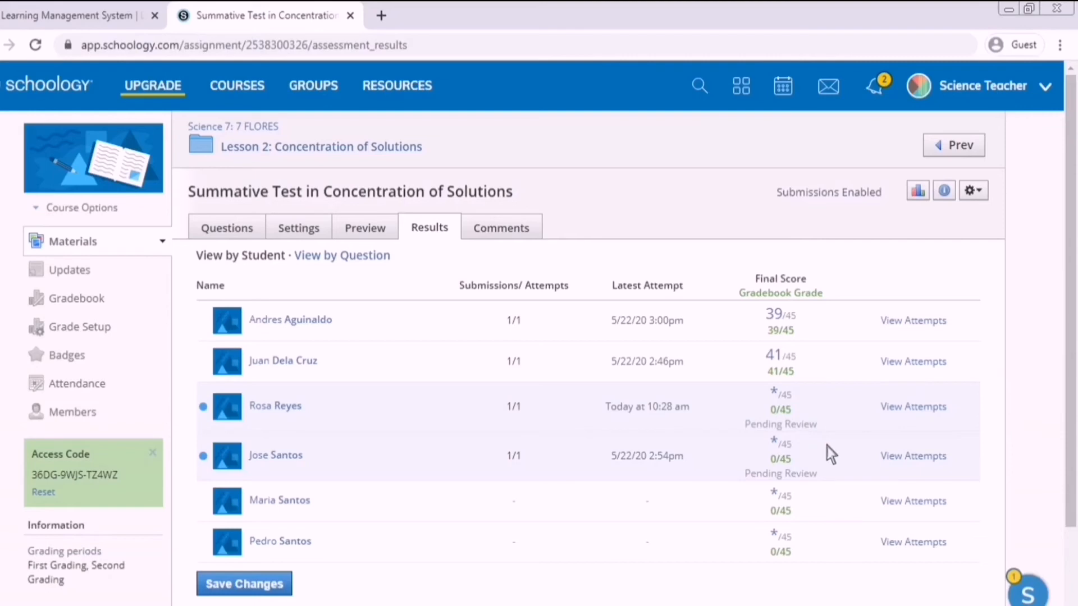
pyautogui.click(925, 415)
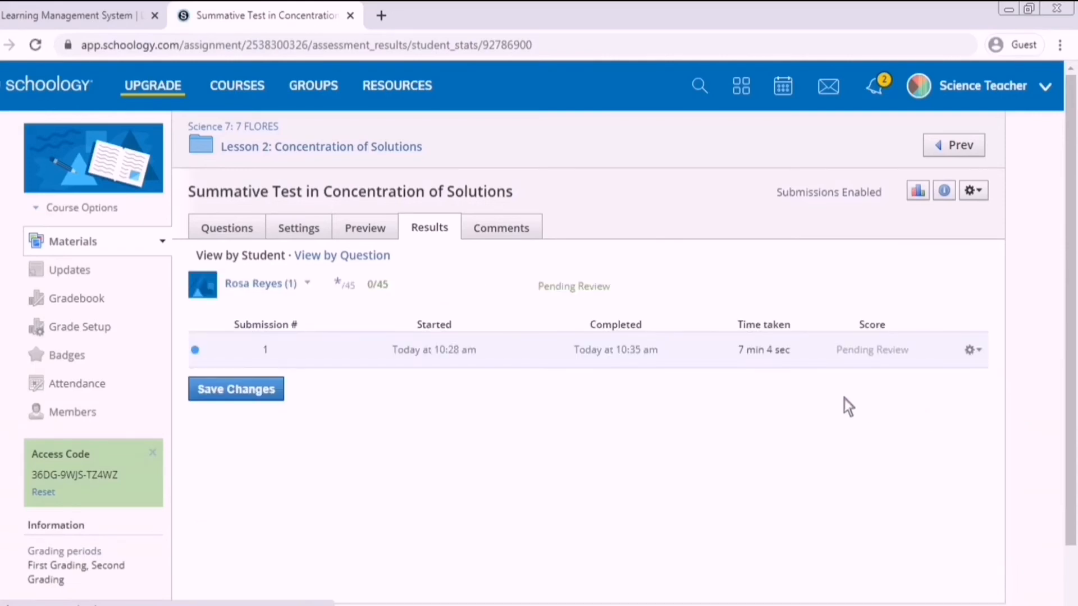
pyautogui.click(985, 355)
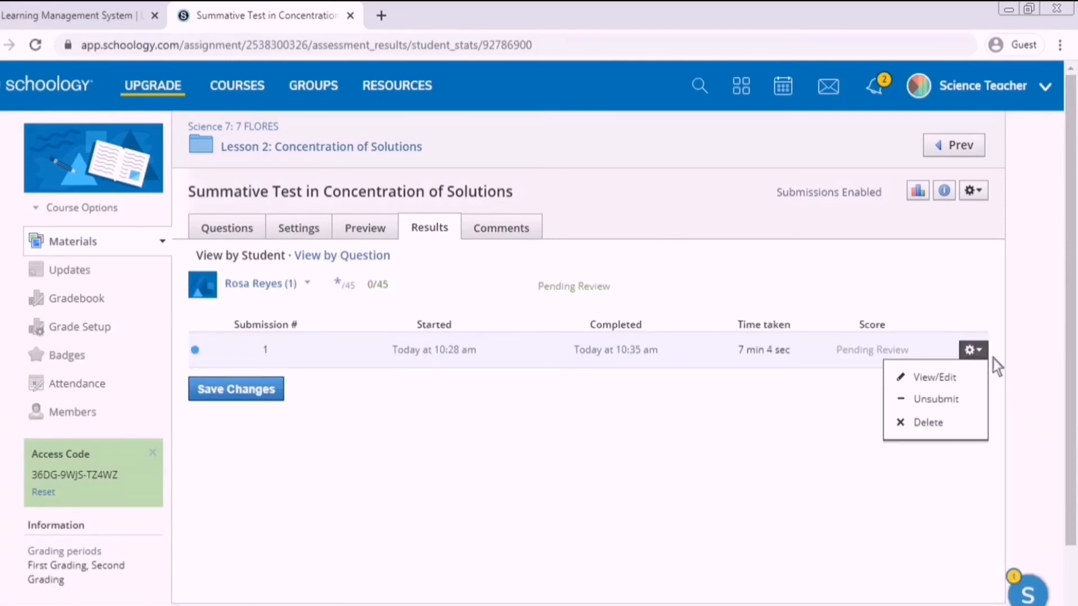
pyautogui.click(982, 383)
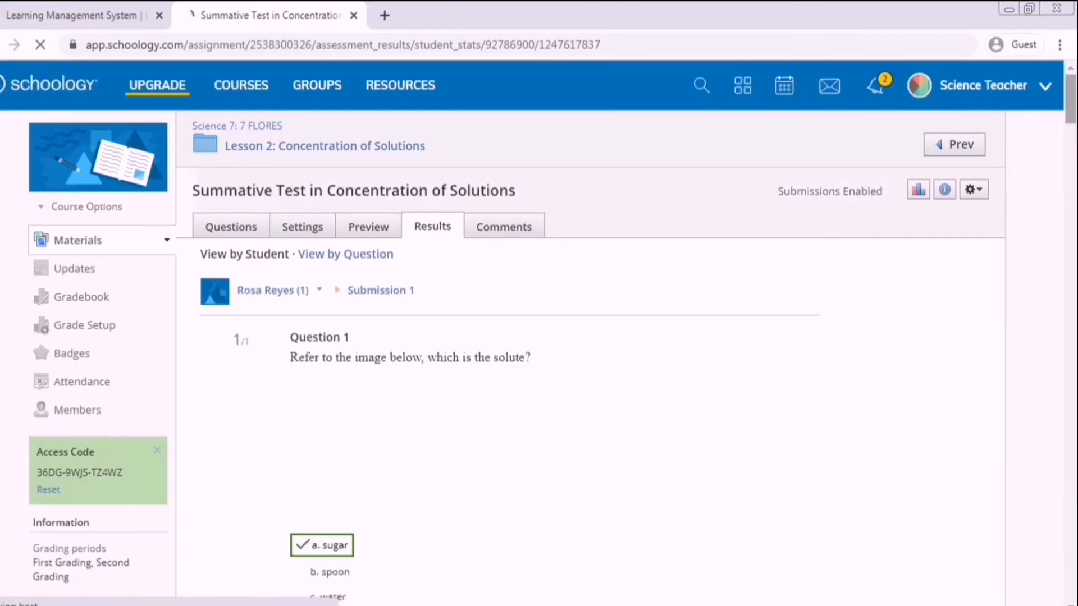
# - Score Question 29 as 1 out of 5, comment 'NO SOLUTION', and save
pyautogui.moveTo(1070, 107); pyautogui.dragTo(1039, 549)
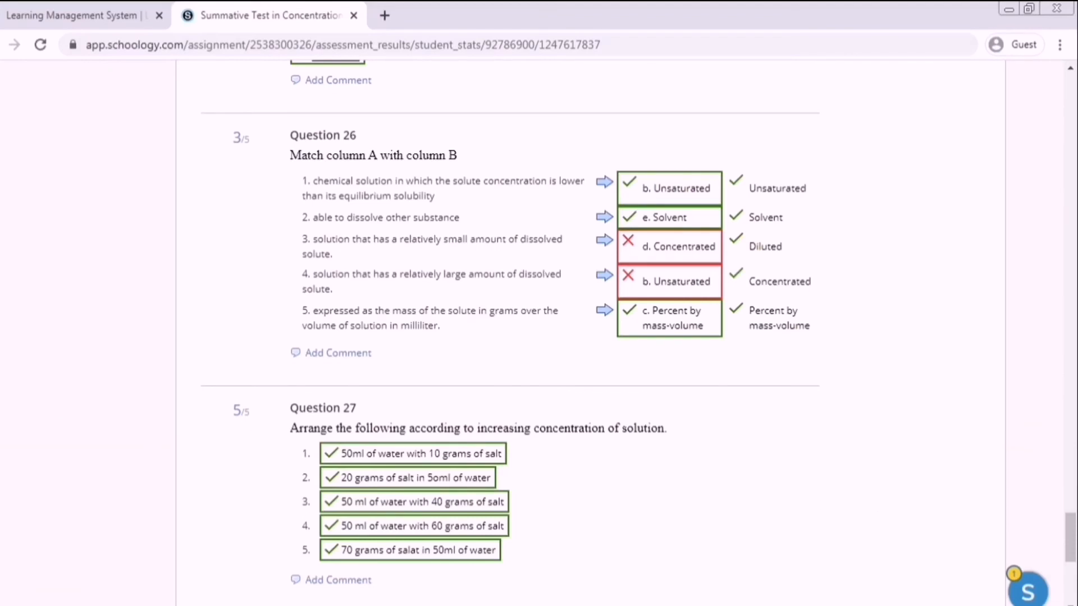
pyautogui.scroll(-8, 1008, 520)
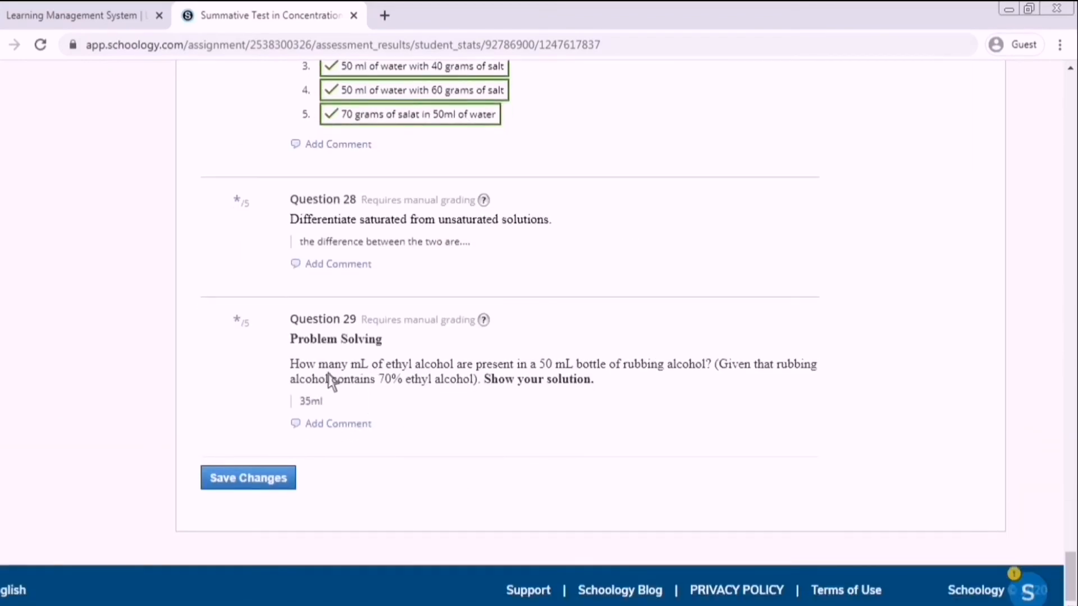
pyautogui.click(242, 324)
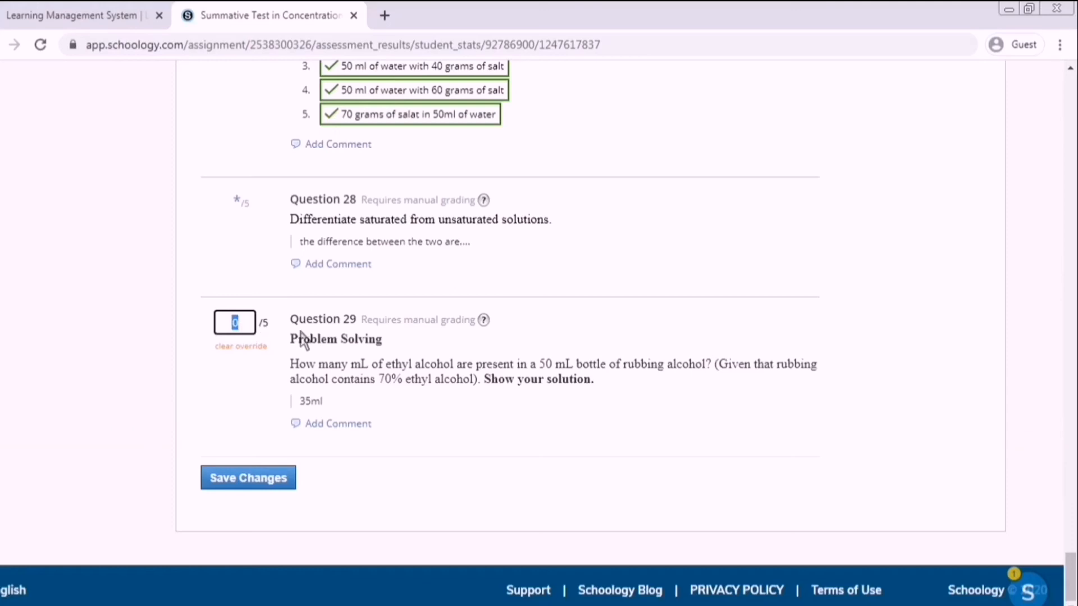
pyautogui.write('1')
pyautogui.click(370, 425)
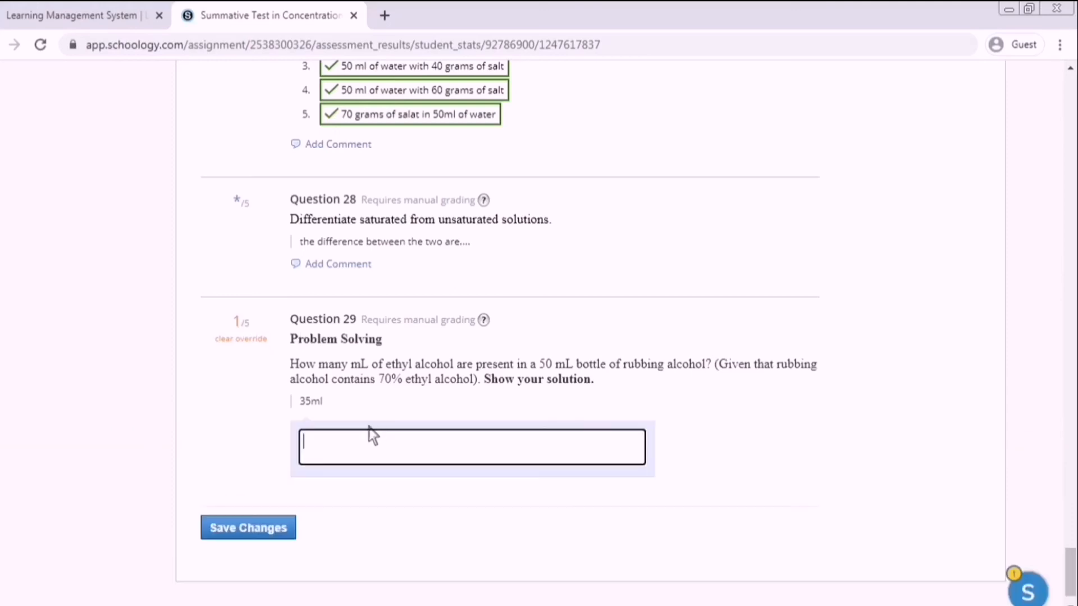
pyautogui.write('NO SOLUTION')
pyautogui.click(252, 535)
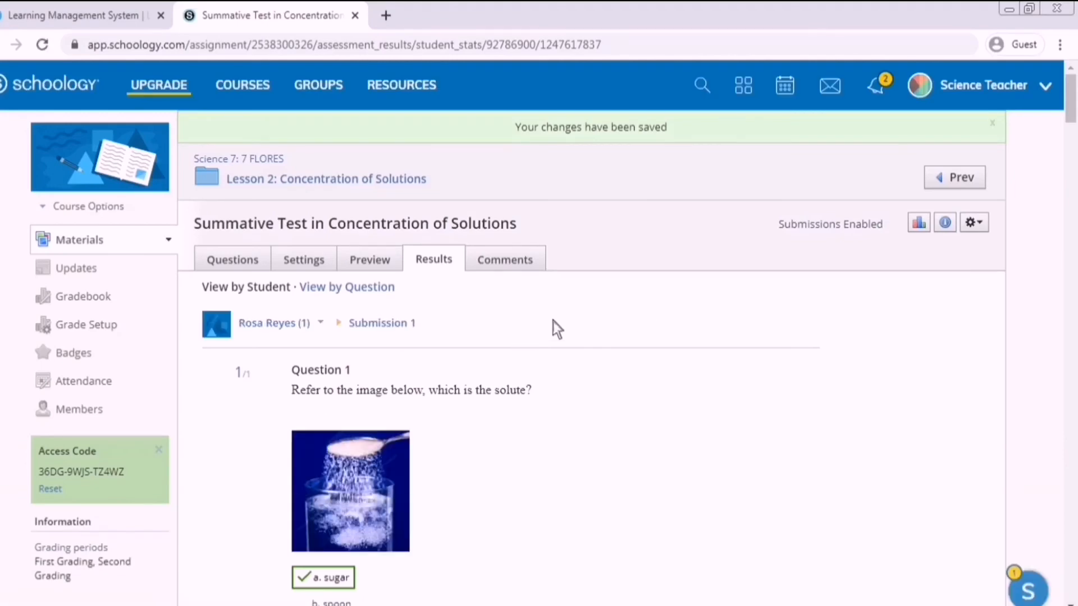
pyautogui.scroll(-2, 510, 332)
pyautogui.scroll(2, 540, 325)
# - In the per-question view, give the ungraded Question 28 response 5/5 with comment 'VERY GOOD!' and save
pyautogui.click(355, 295)
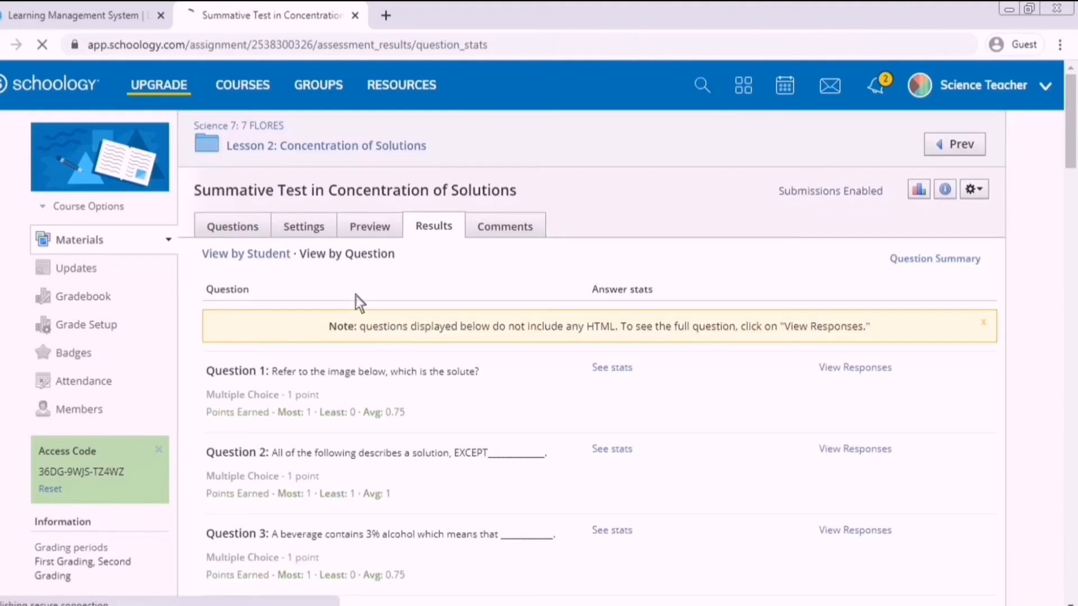
pyautogui.moveTo(1073, 163); pyautogui.dragTo(1072, 595)
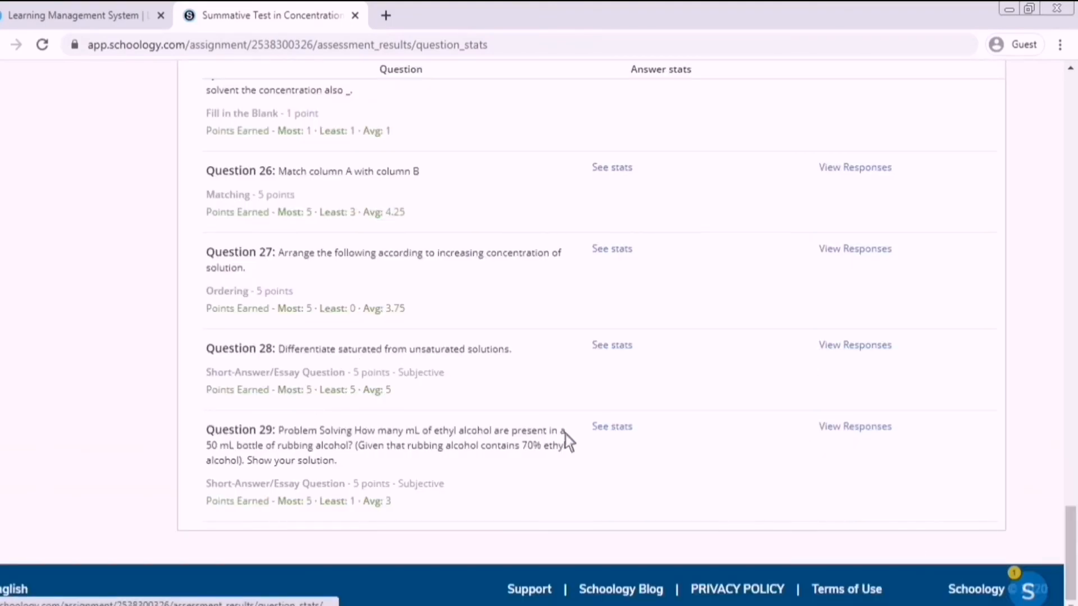
pyautogui.click(855, 357)
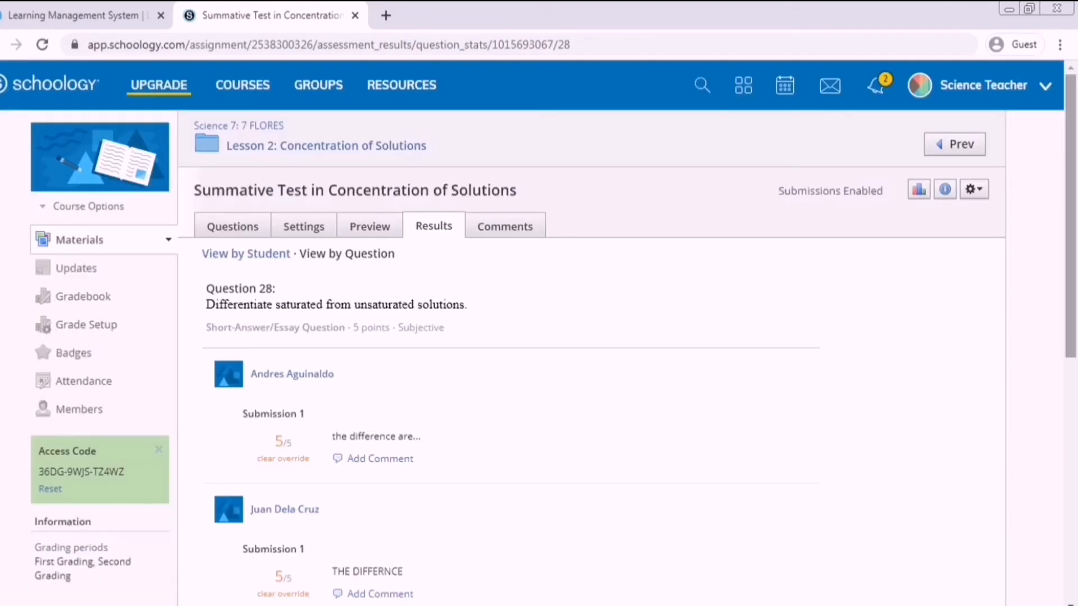
pyautogui.scroll(-6, 538, 329)
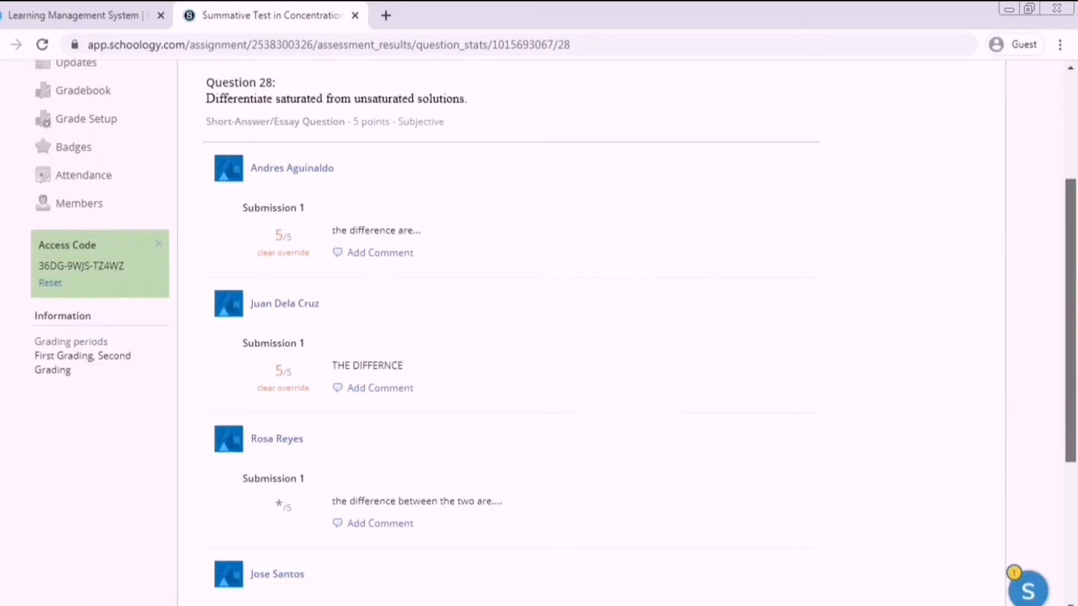
pyautogui.scroll(-2, 398, 411)
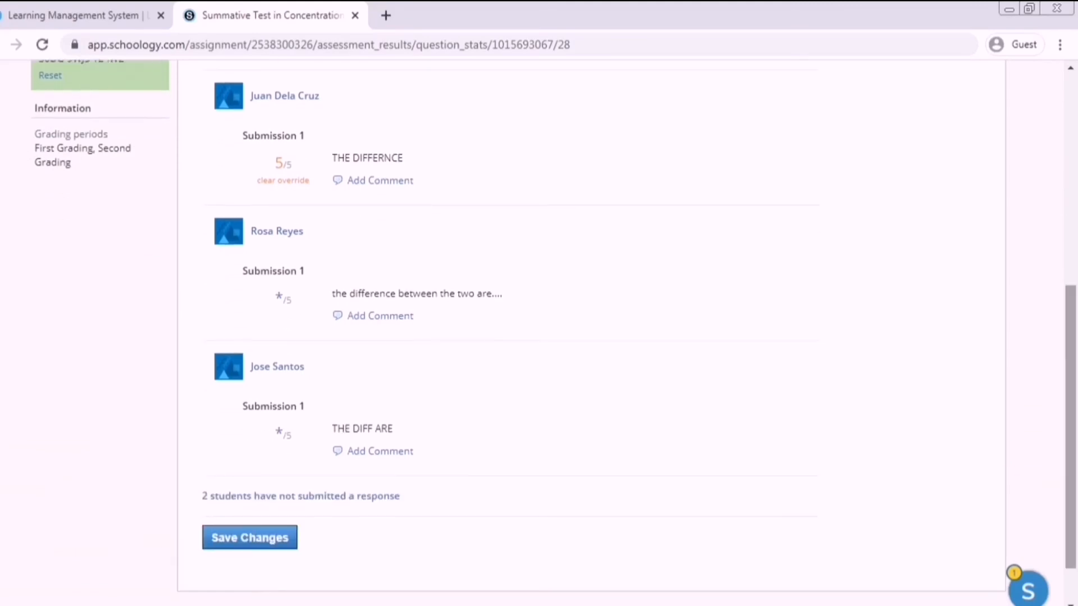
pyautogui.click(286, 302)
pyautogui.write('5')
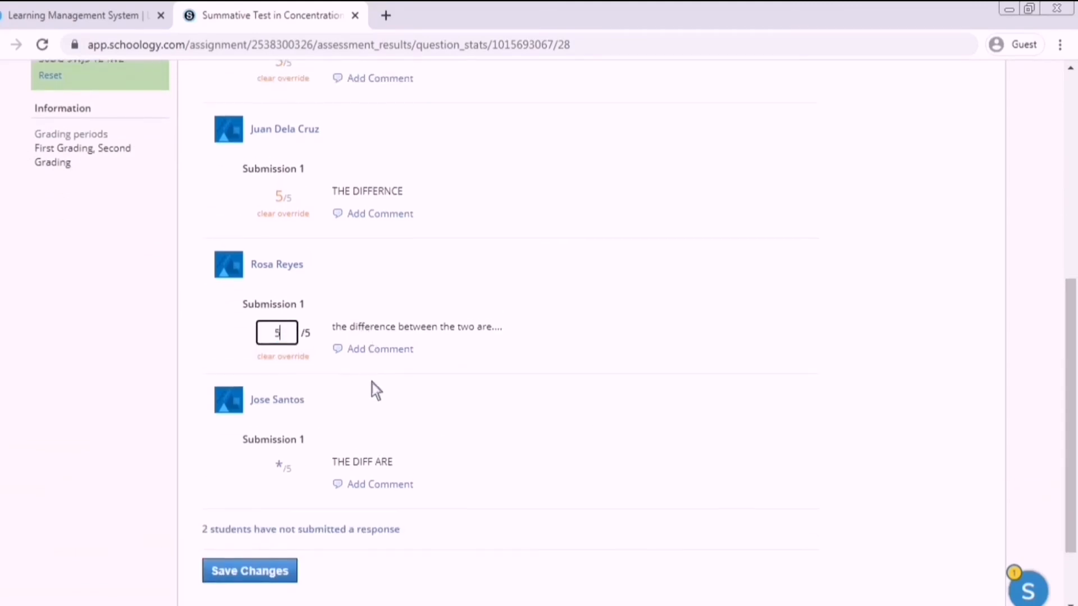
pyautogui.click(380, 352)
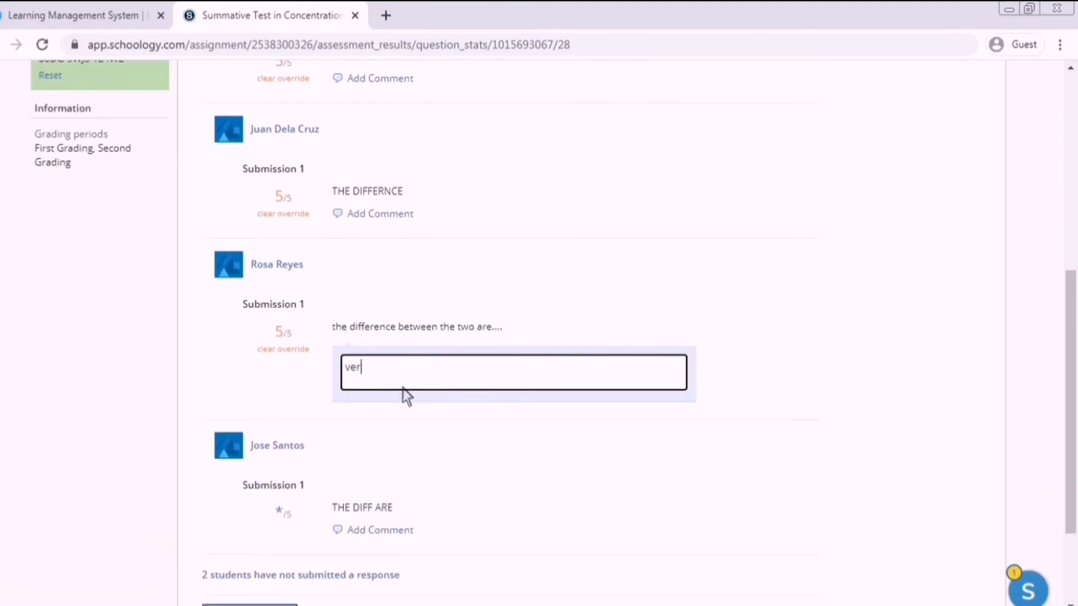
pyautogui.press('BackSpace')
pyautogui.press('BackSpace')
pyautogui.press('BackSpace')
pyautogui.write('VERY GOO')
pyautogui.scroll(-2, 275, 449)
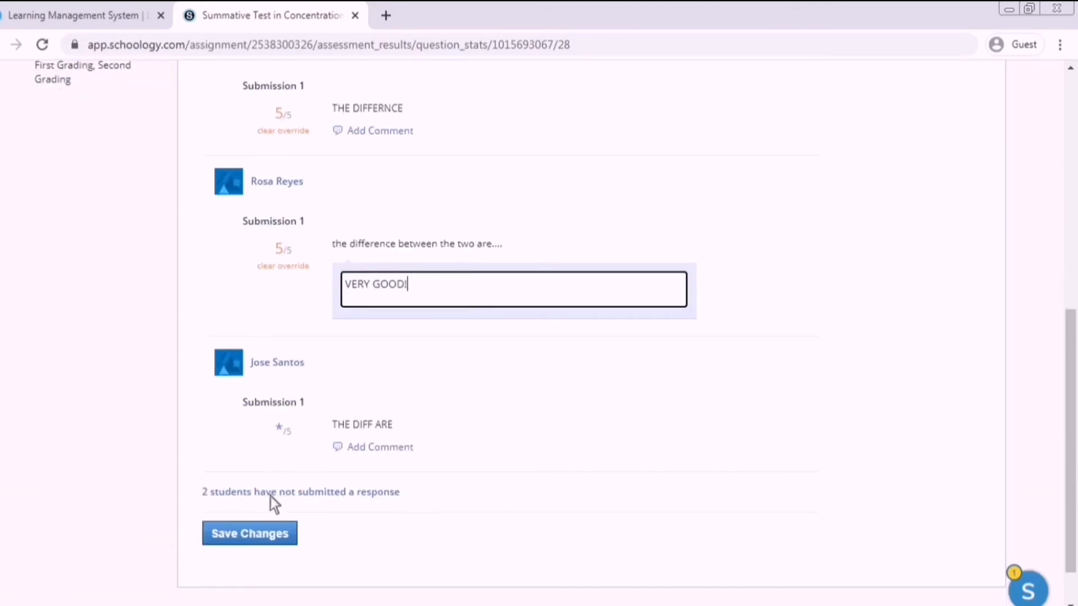
pyautogui.click(281, 536)
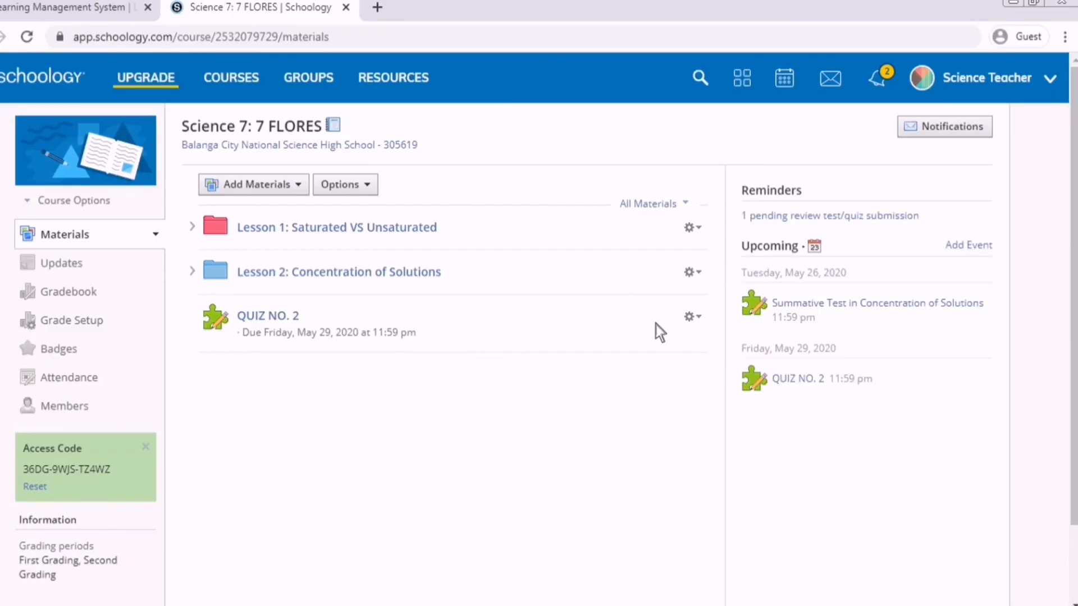
# - Copy QUIZ NO. 2 to the 7 QUISUMBING and 7 VELASQUEZ courses
pyautogui.click(706, 317)
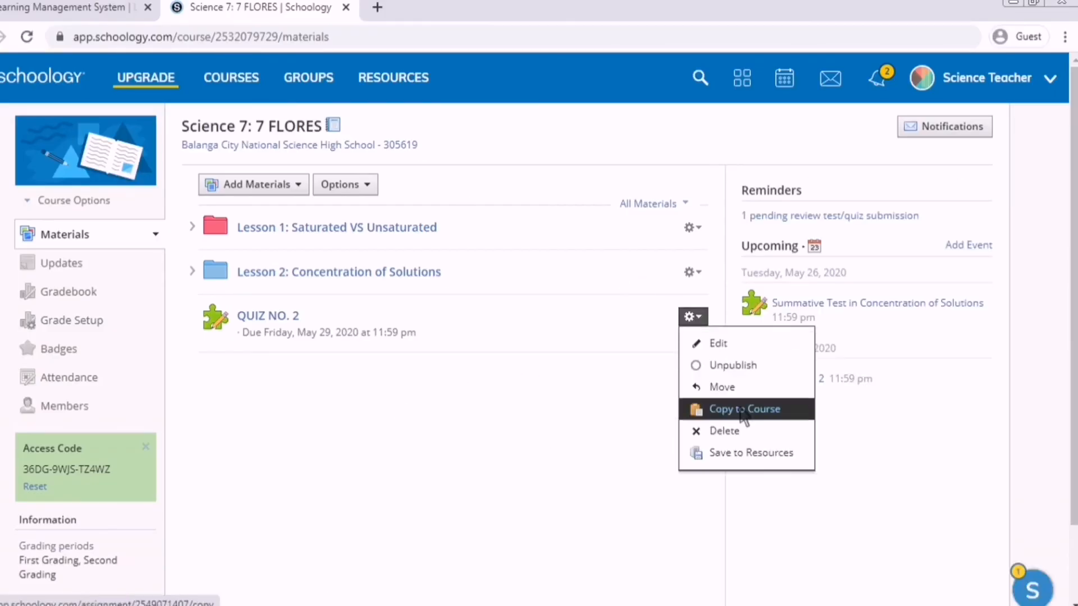
pyautogui.click(723, 409)
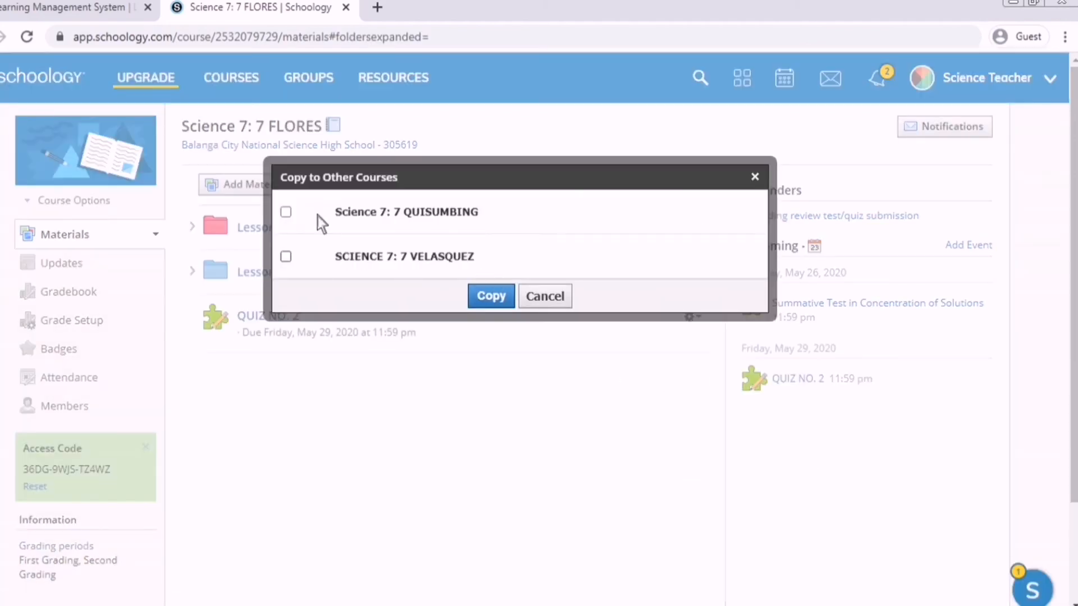
pyautogui.click(285, 213)
pyautogui.scroll(-2, 311, 282)
pyautogui.click(286, 344)
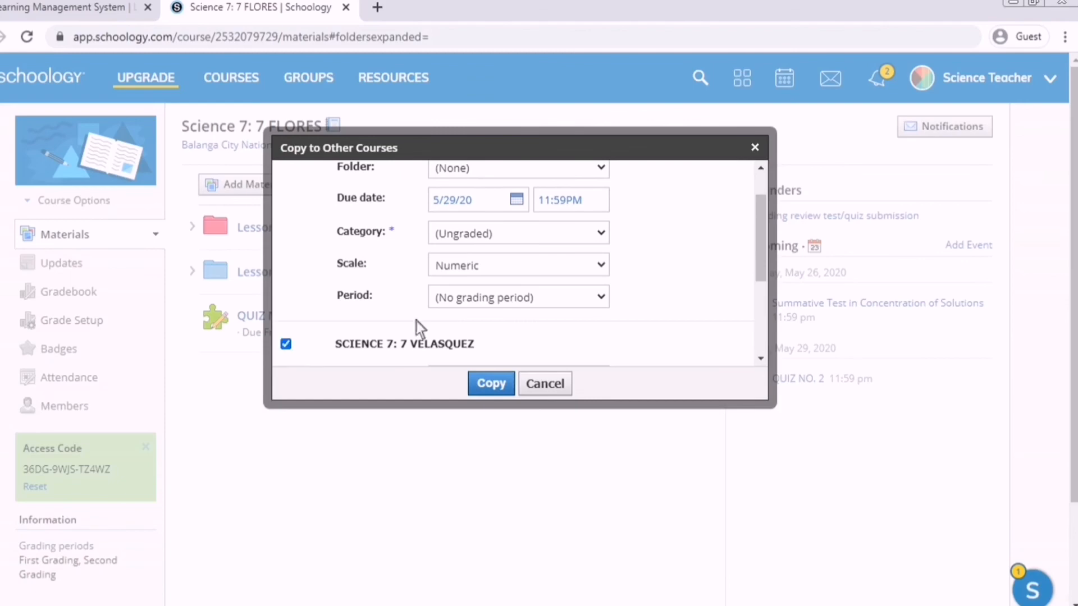
pyautogui.click(491, 383)
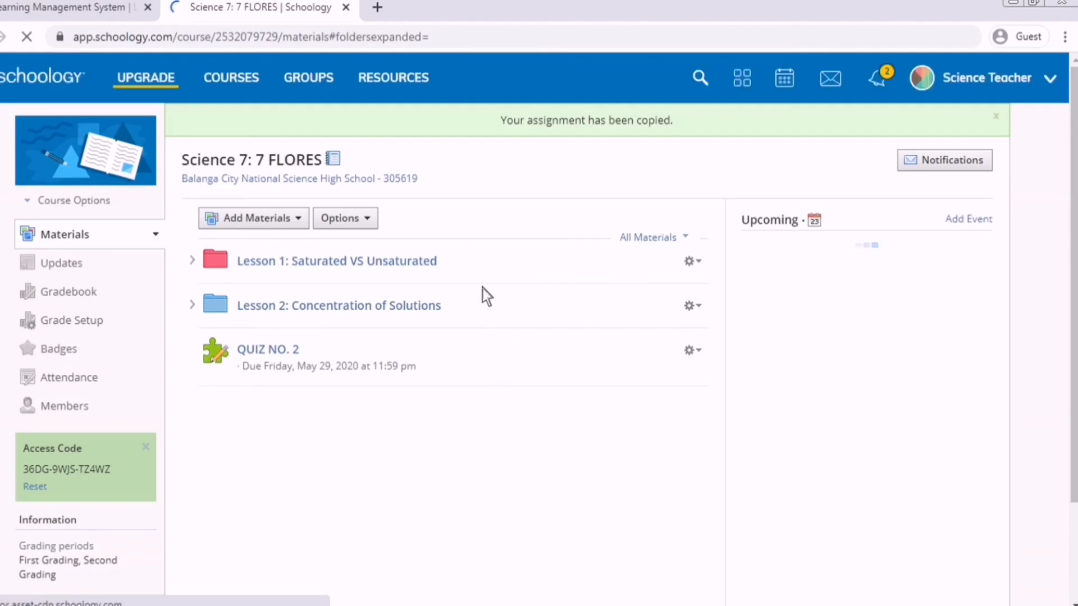
# - Check the copy in the 7 QUISUMBING course, then return to 7 FLORES
pyautogui.click(261, 89)
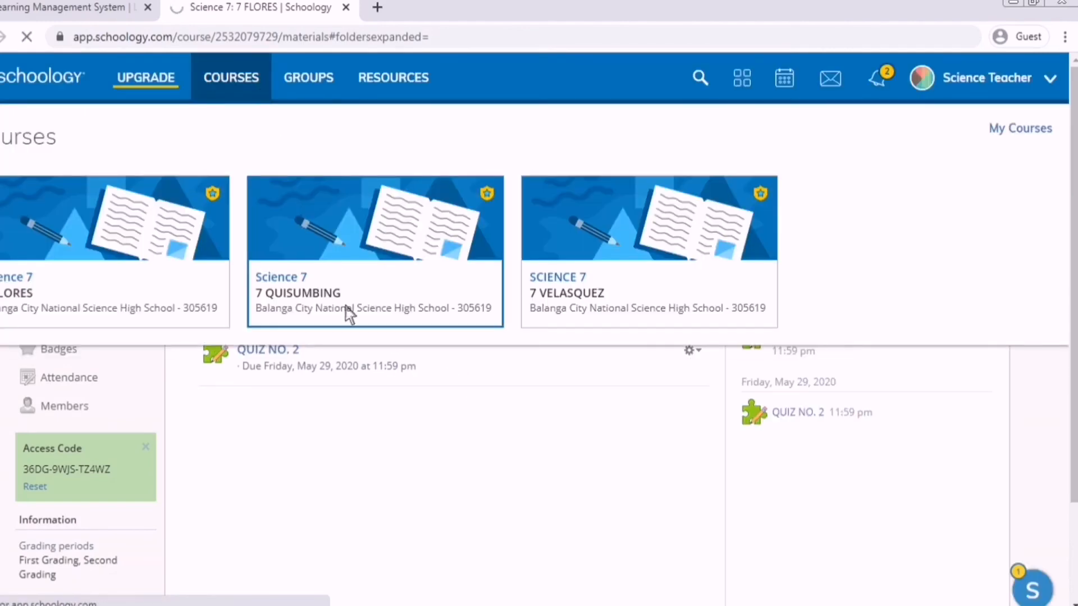
pyautogui.click(346, 308)
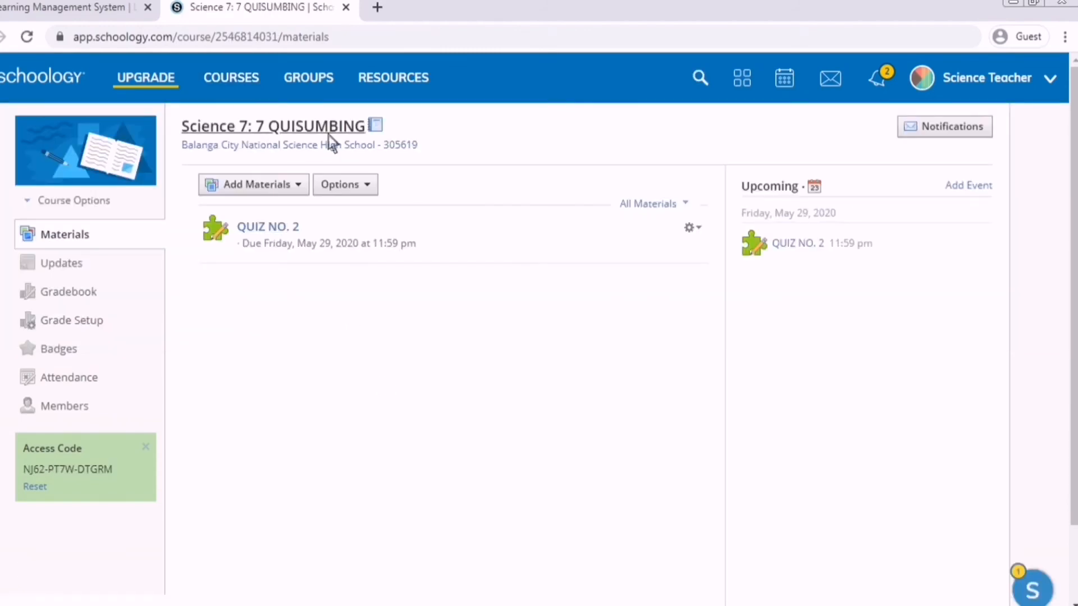
pyautogui.click(247, 79)
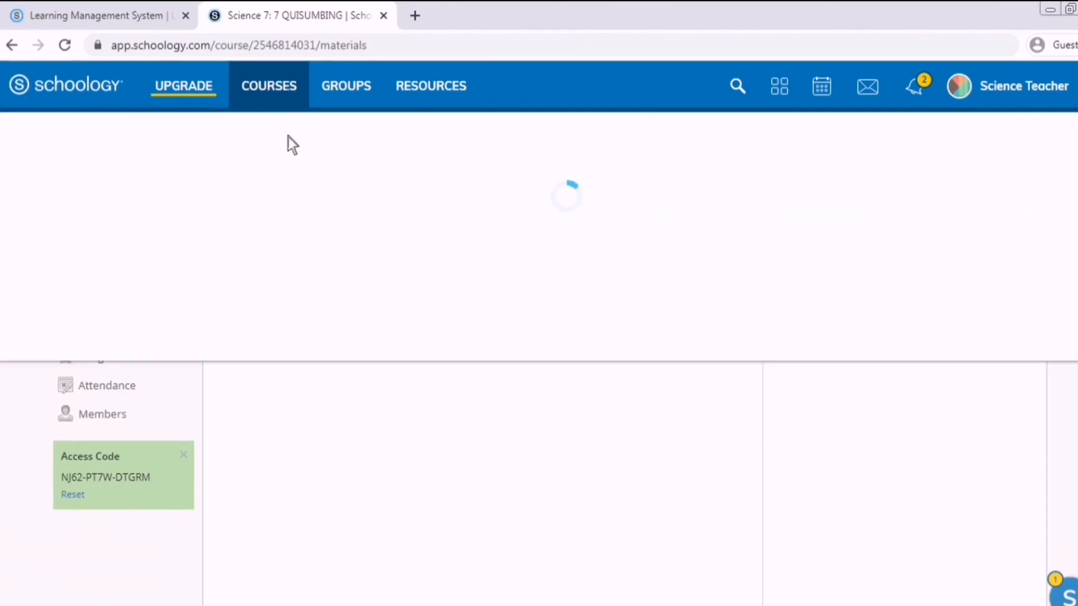
pyautogui.click(209, 268)
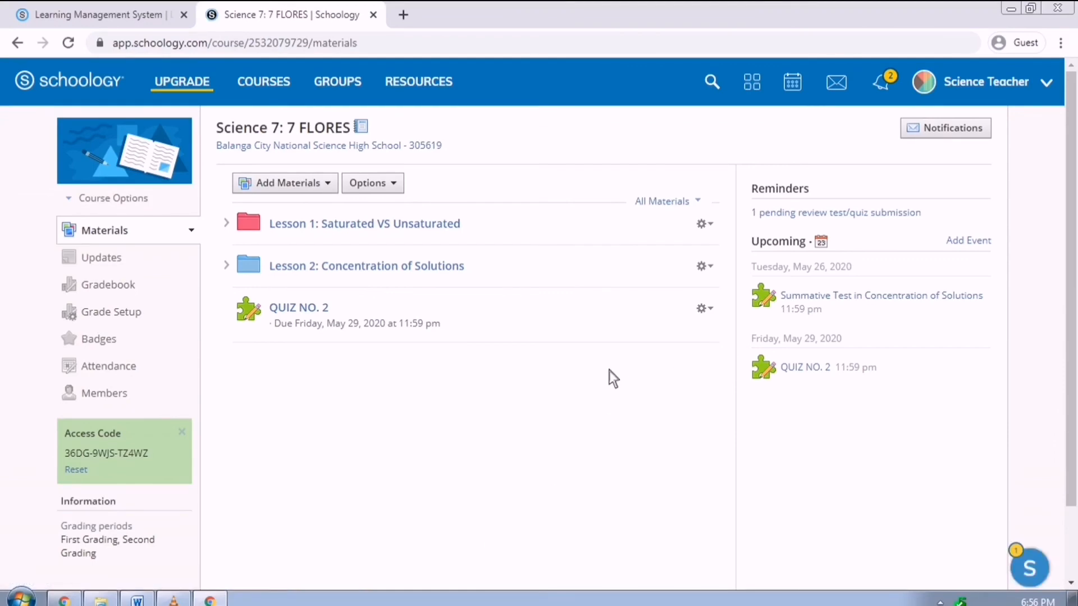
# - Start a new discussion titled 'CONCENTRATION OF SOLUTIONS DISCUSSION' and paste in the perfume prompt description
pyautogui.click(318, 191)
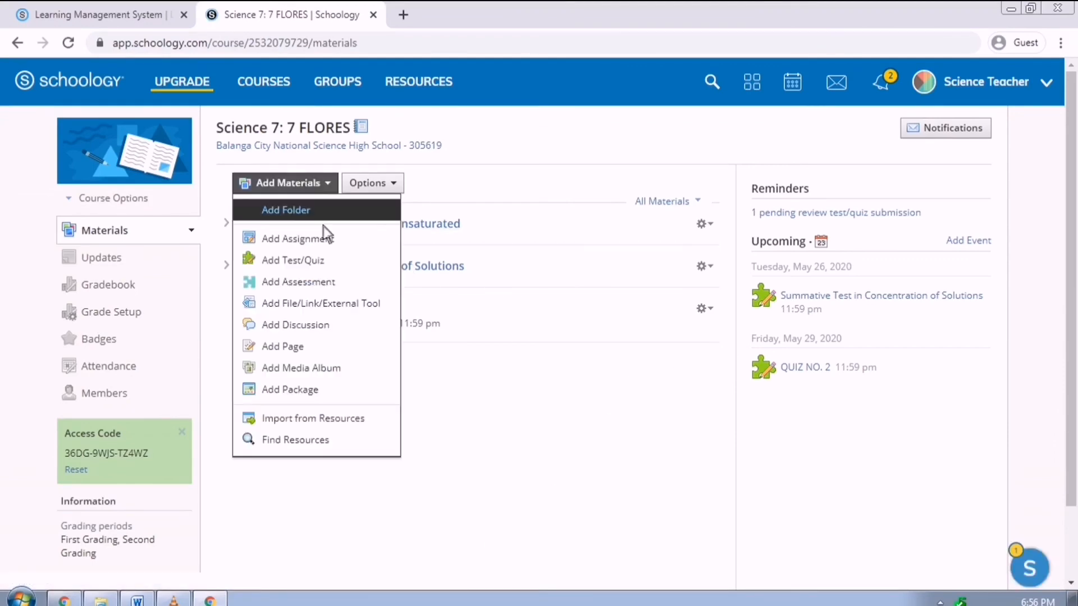
pyautogui.click(346, 323)
pyautogui.write('CONCENTR')
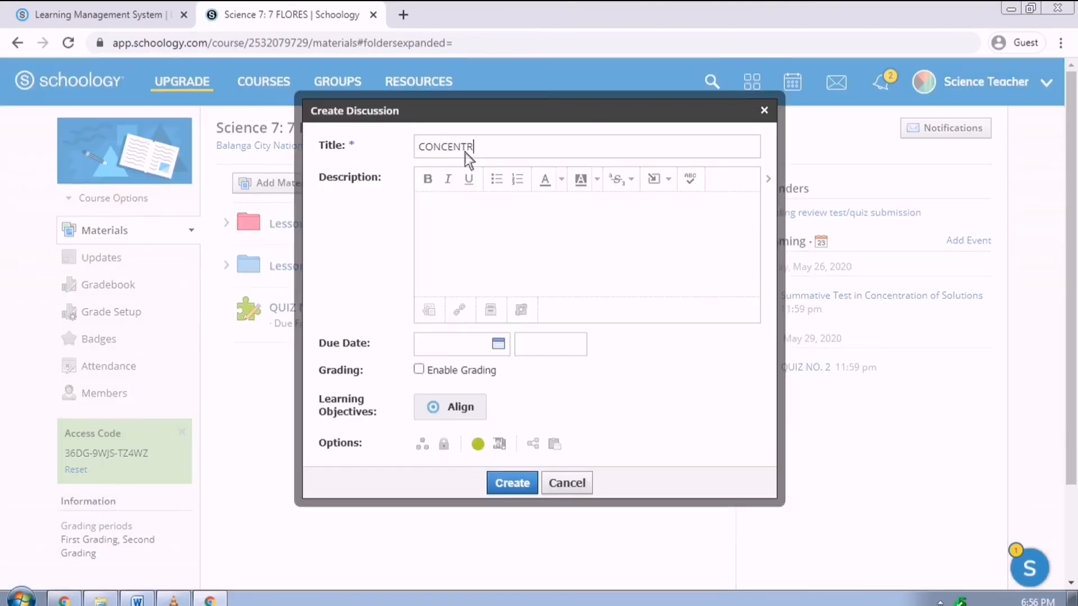
pyautogui.write('ATION  OF SOLUTIONS DISCUSSION')
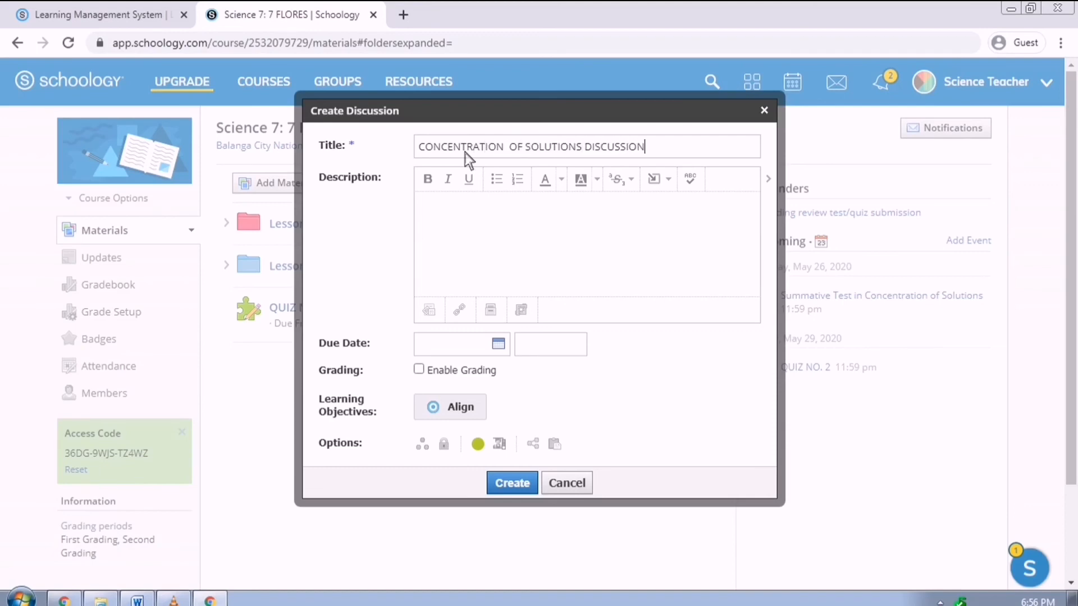
pyautogui.click(557, 197)
pyautogui.hotkey('ctrl', 'v')
# - Move the question onto its own two lines and make it bold and underlined
pyautogui.click(583, 256)
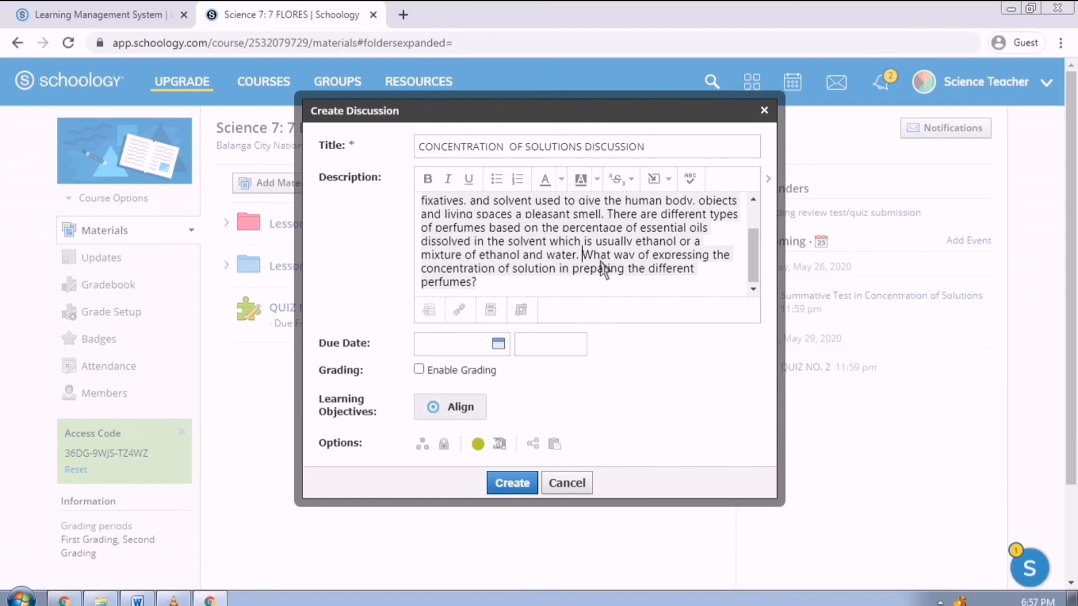
pyautogui.press('Return')
pyautogui.press('Return')
pyautogui.moveTo(602, 282); pyautogui.dragTo(422, 270)
pyautogui.click(427, 179)
pyautogui.click(607, 278)
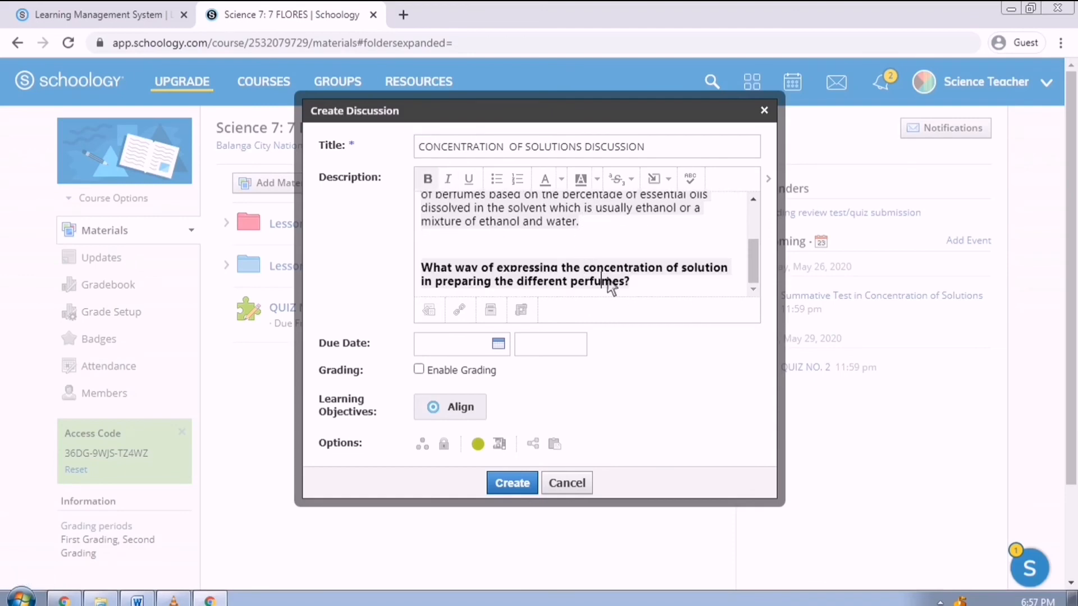
pyautogui.click(739, 273)
pyautogui.press('Return')
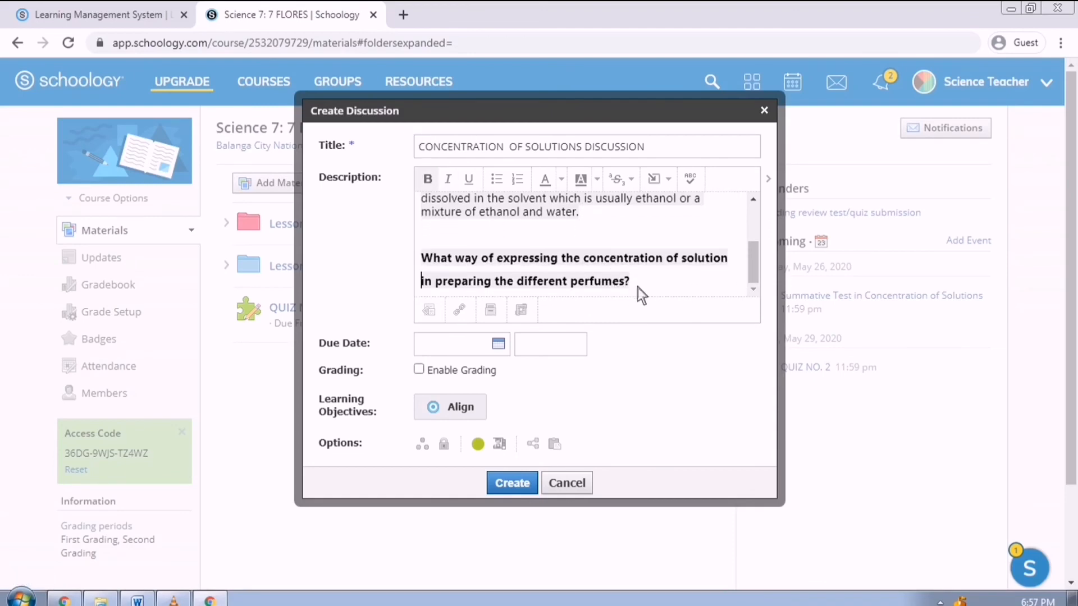
pyautogui.moveTo(638, 292); pyautogui.dragTo(422, 258)
pyautogui.click(469, 179)
pyautogui.click(581, 287)
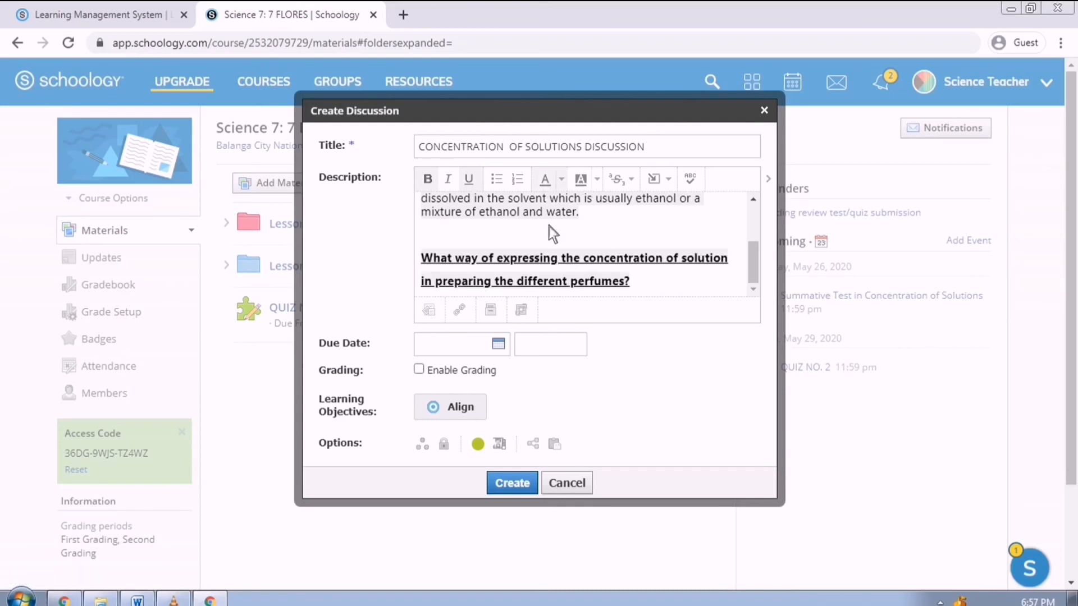
# - Set due May 29, grade it under discussion category, require posting before viewing replies, and create
pyautogui.click(500, 345)
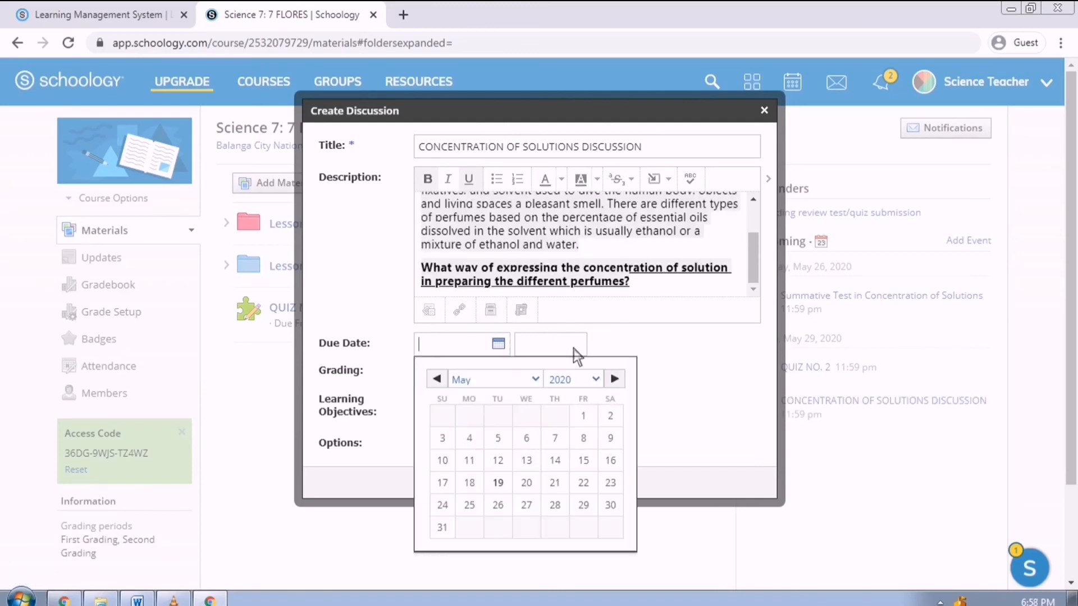
pyautogui.click(595, 513)
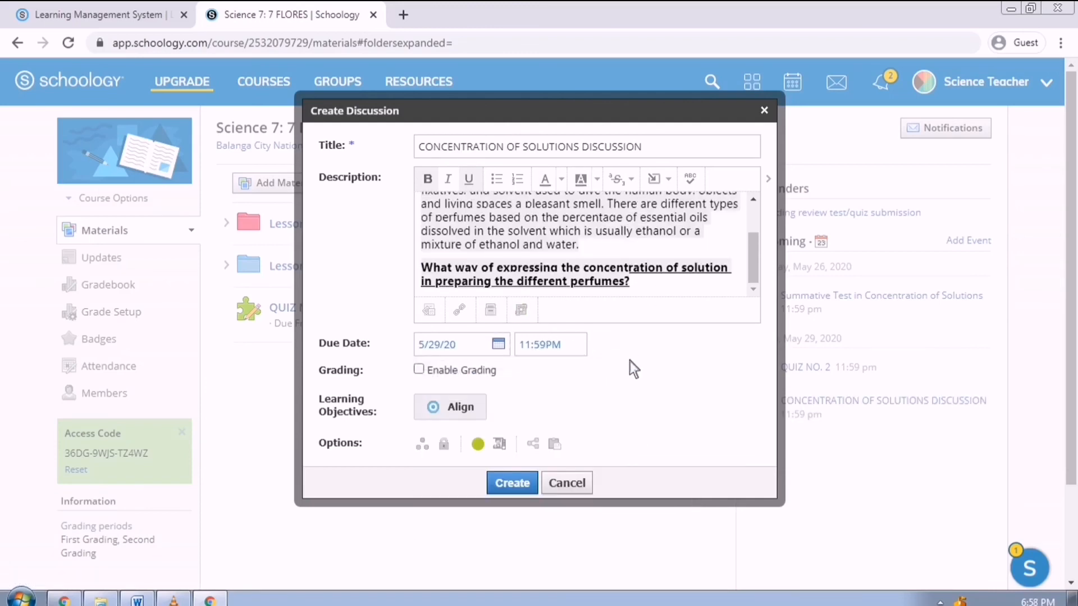
pyautogui.click(419, 370)
pyautogui.click(540, 387)
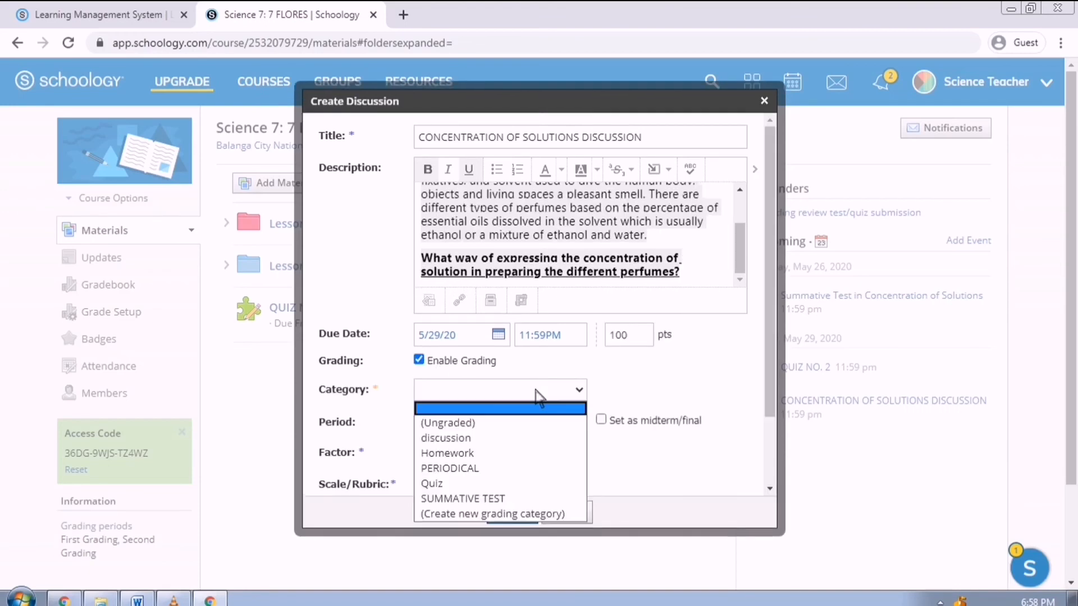
pyautogui.click(537, 442)
pyautogui.scroll(-2, 661, 386)
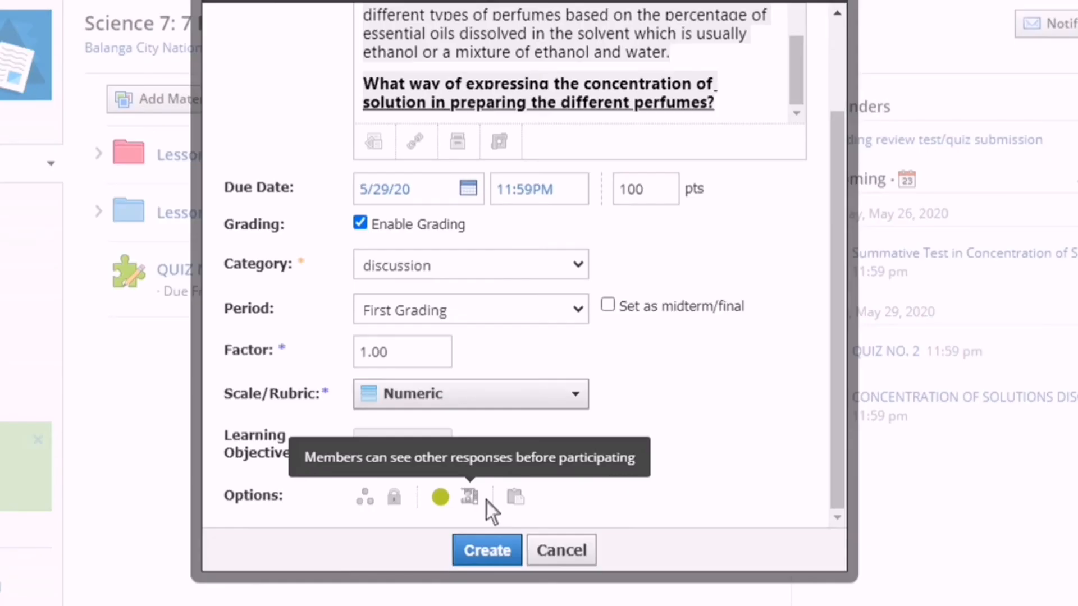
pyautogui.click(486, 500)
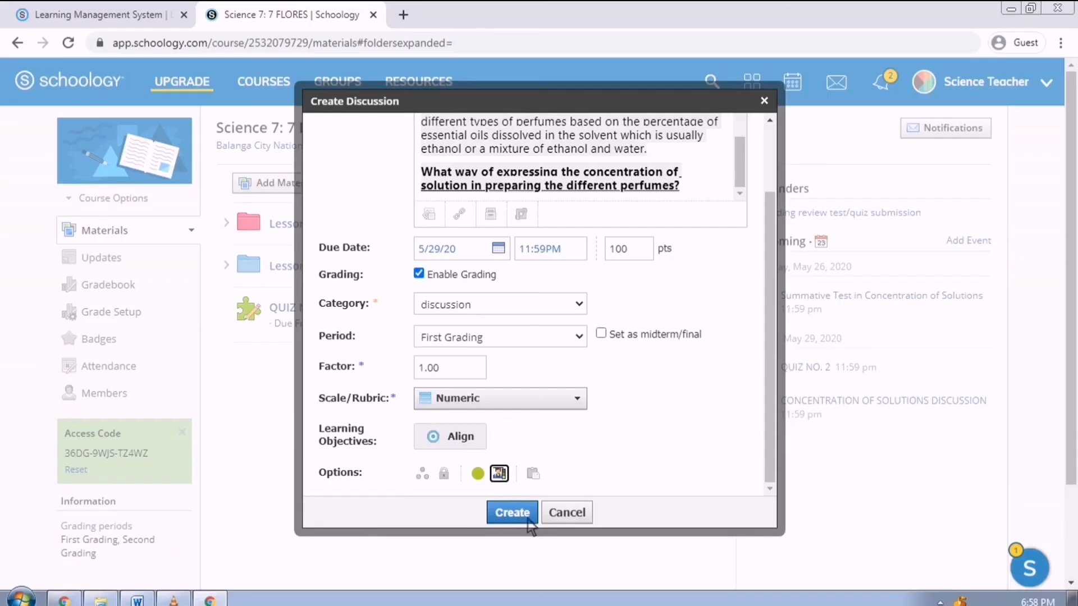
pyautogui.click(486, 550)
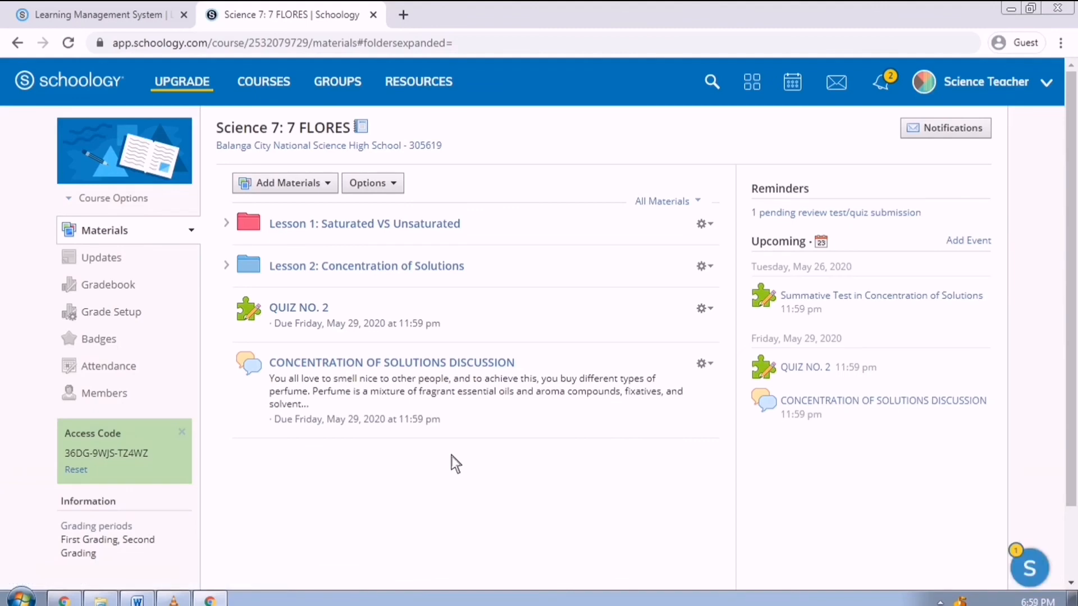
pyautogui.click(453, 365)
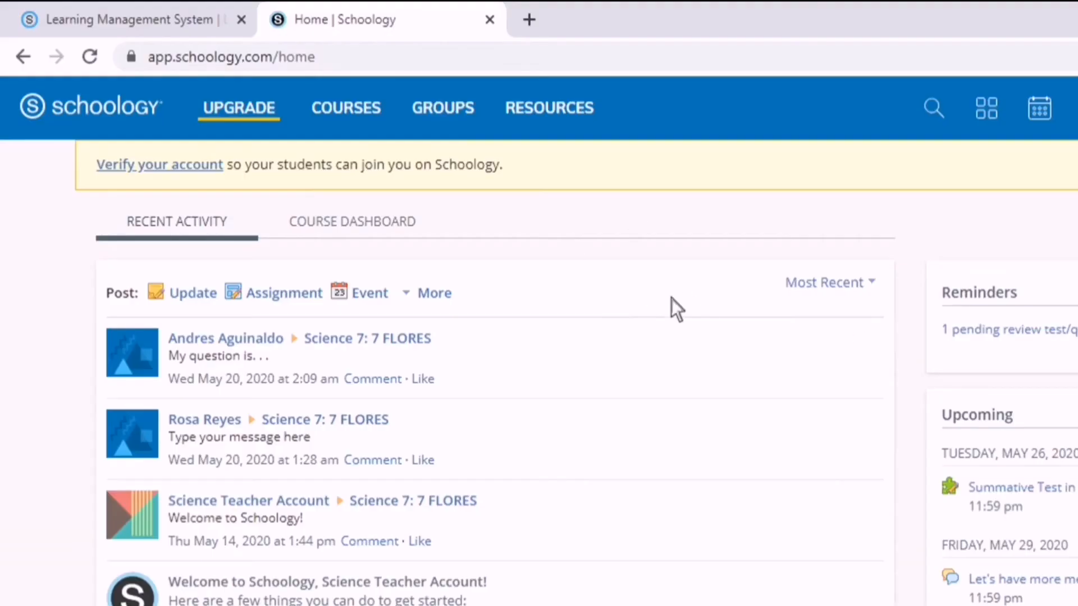
# - In Resources, create question bank 'CONCENTRATION OF SOLUTIONS' described 'FIRST GRADING- FIRST TOPIC' with question tracking enabled
pyautogui.click(586, 112)
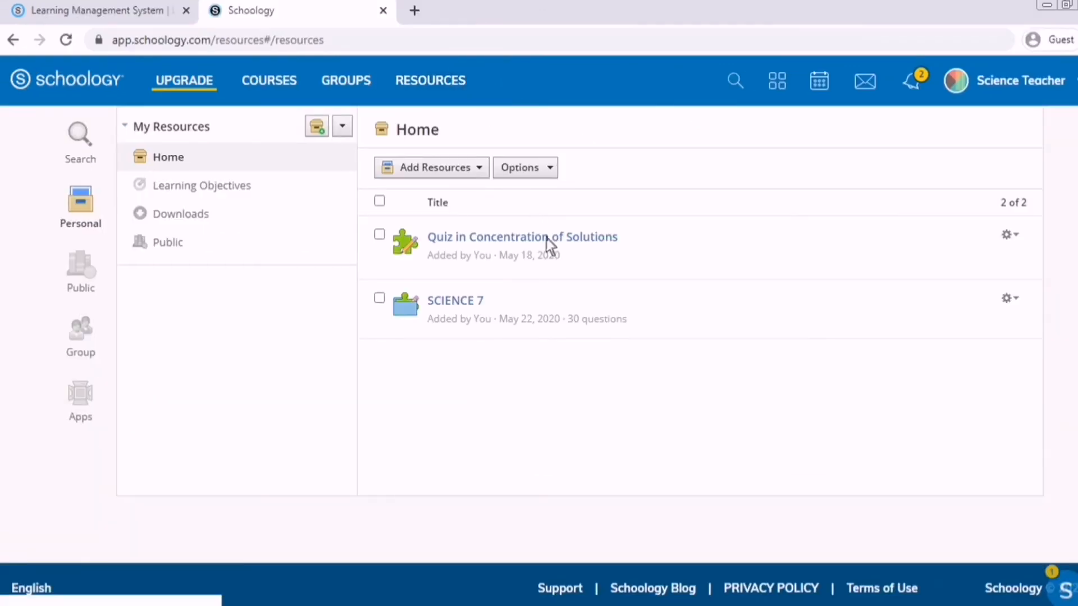
pyautogui.click(487, 172)
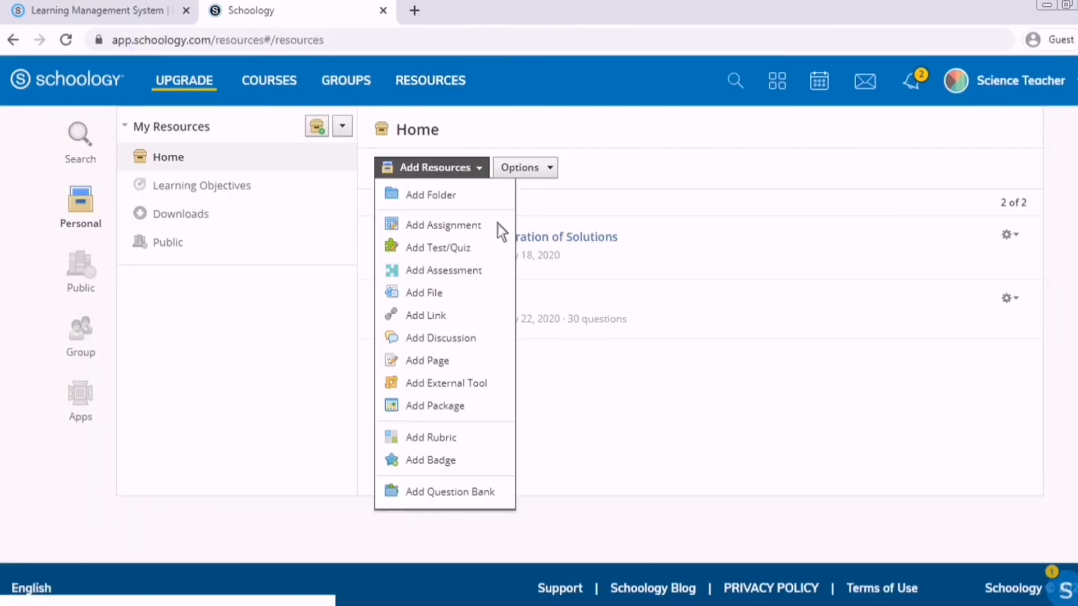
pyautogui.click(487, 493)
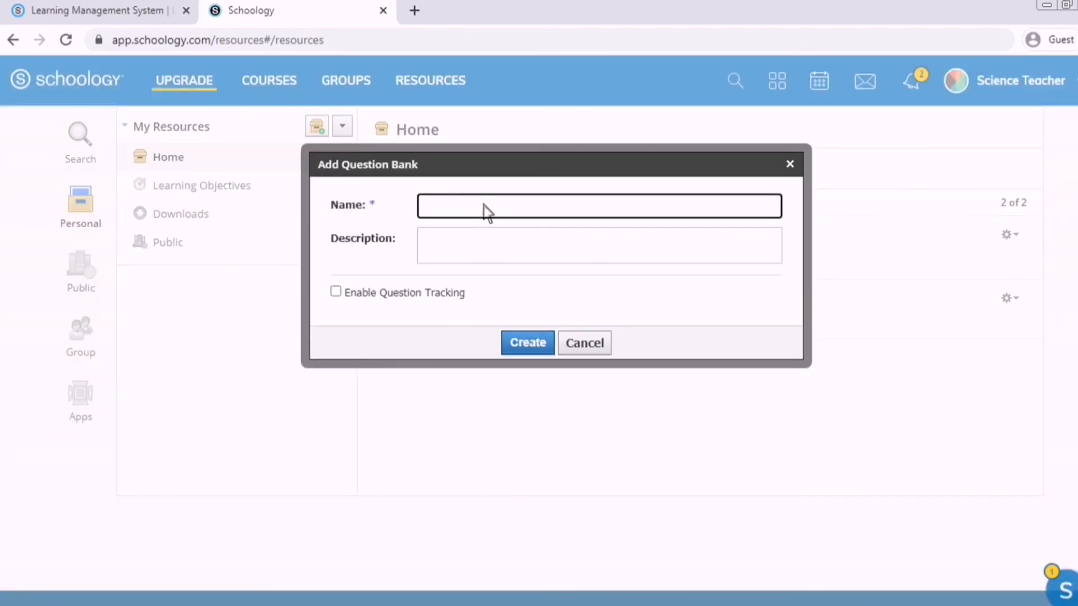
pyautogui.write('CONCEN')
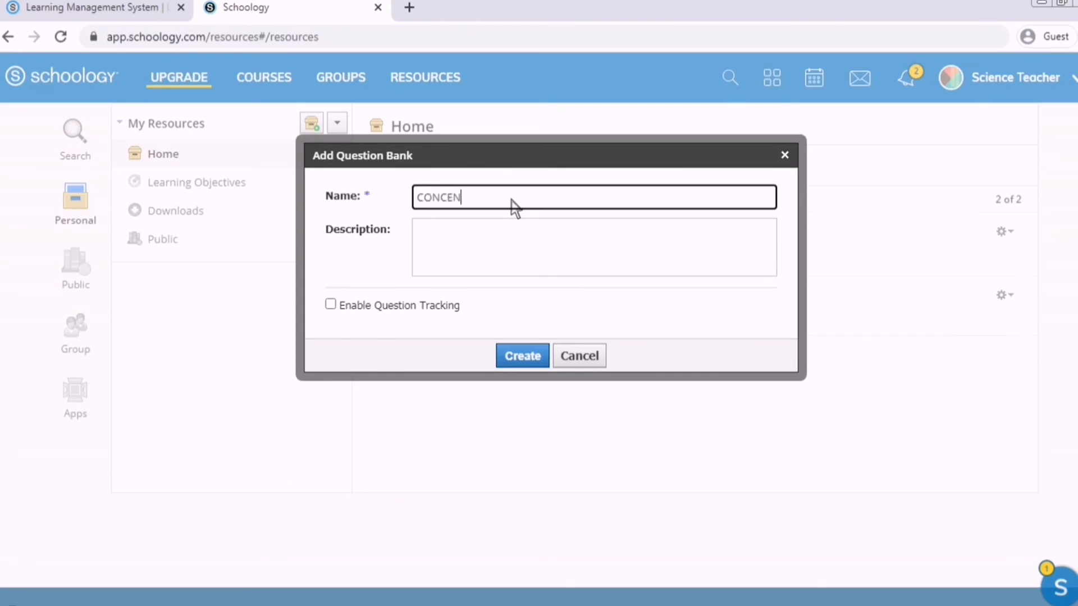
pyautogui.write('TRATION OF SOLU')
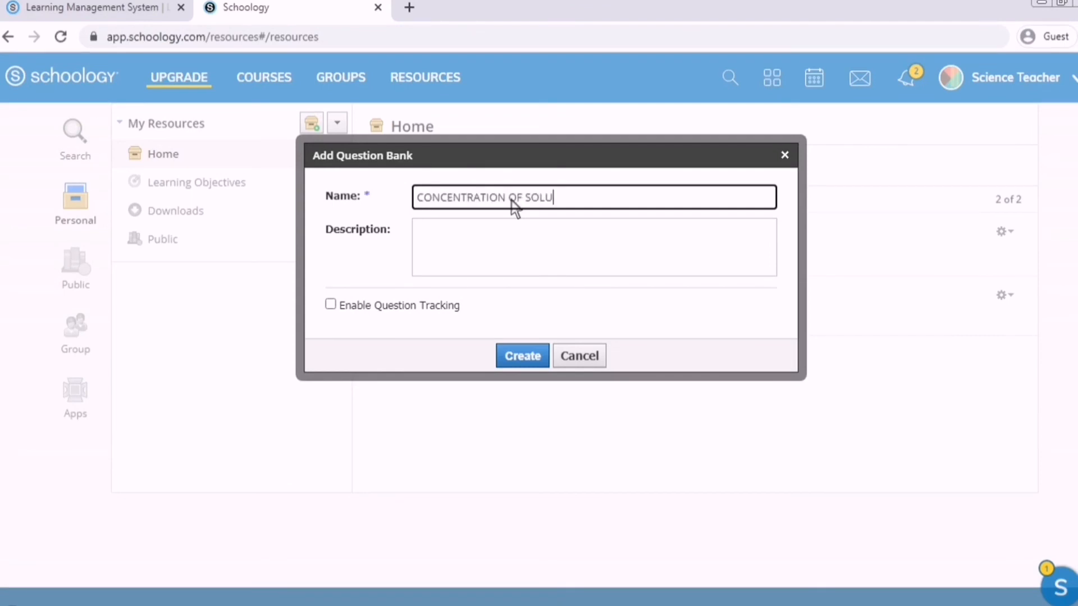
pyautogui.write('TIONS')
pyautogui.click(520, 230)
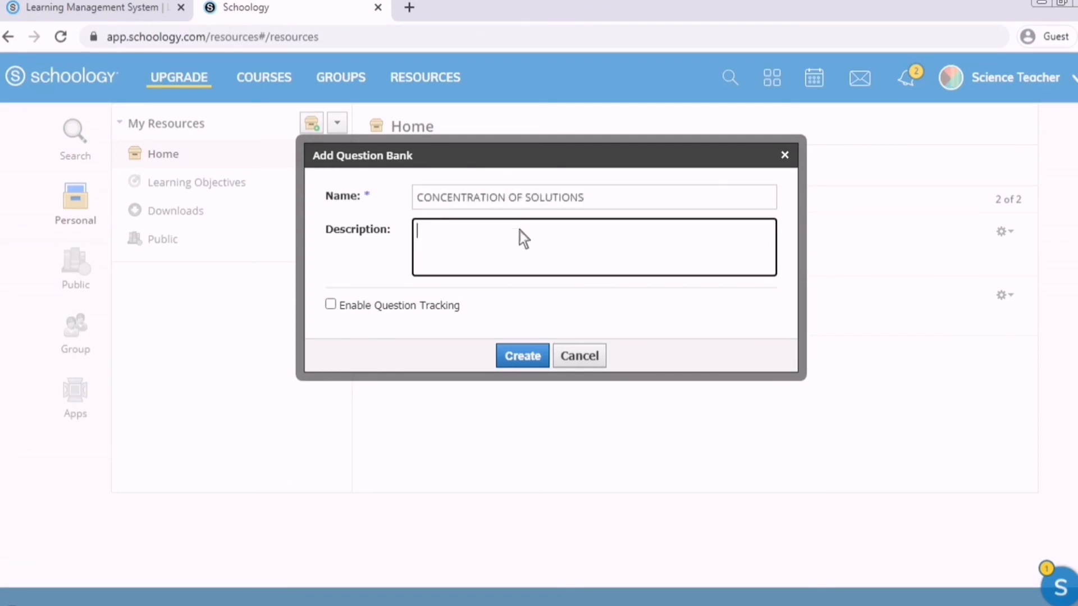
pyautogui.write('FIRST GRADING- FIRST TOPIC')
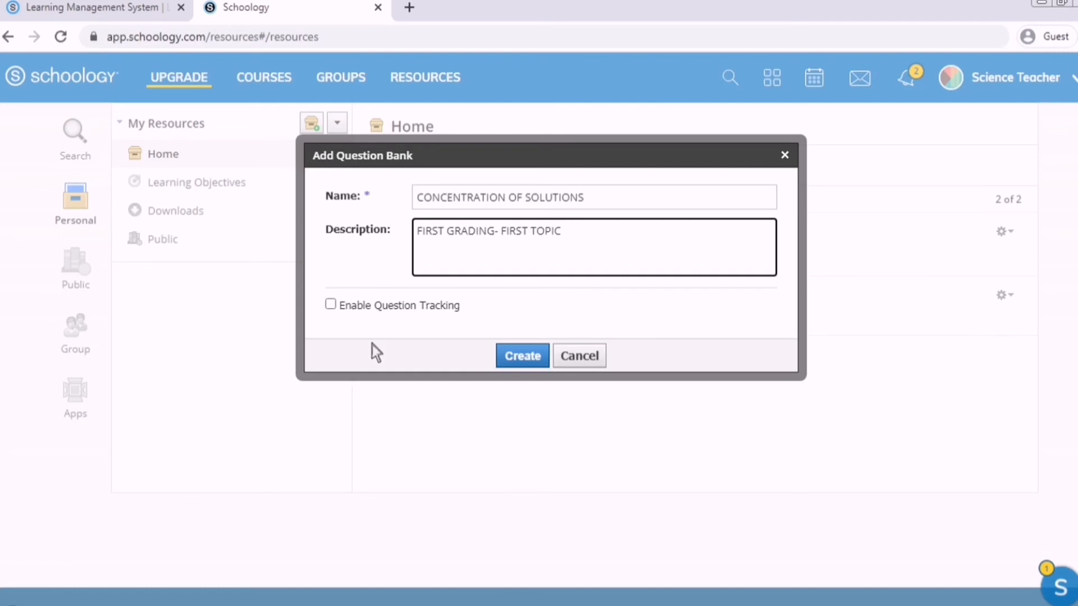
pyautogui.click(388, 309)
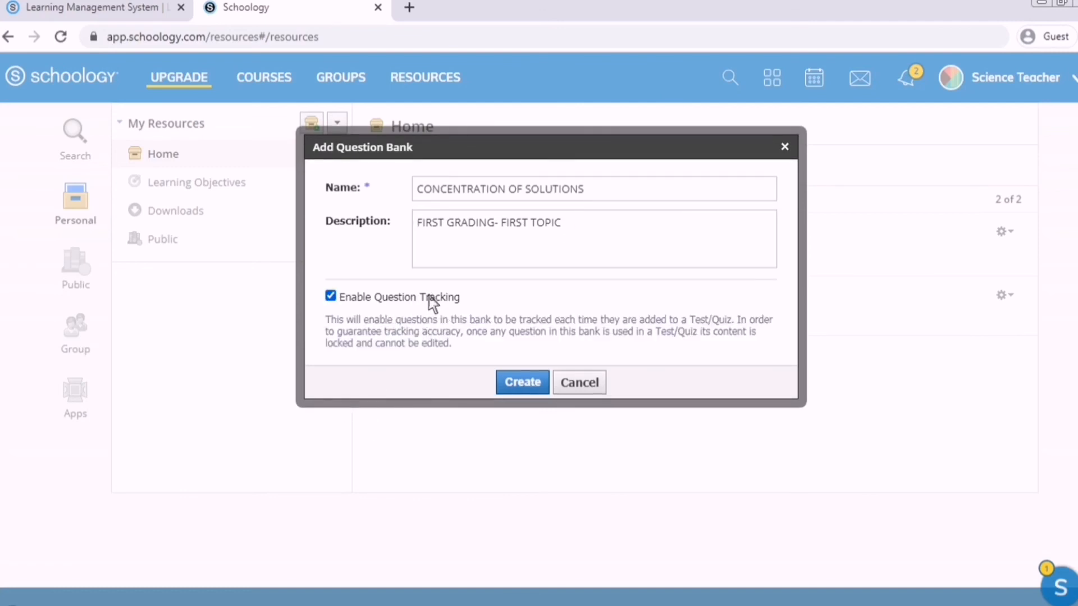
pyautogui.click(542, 394)
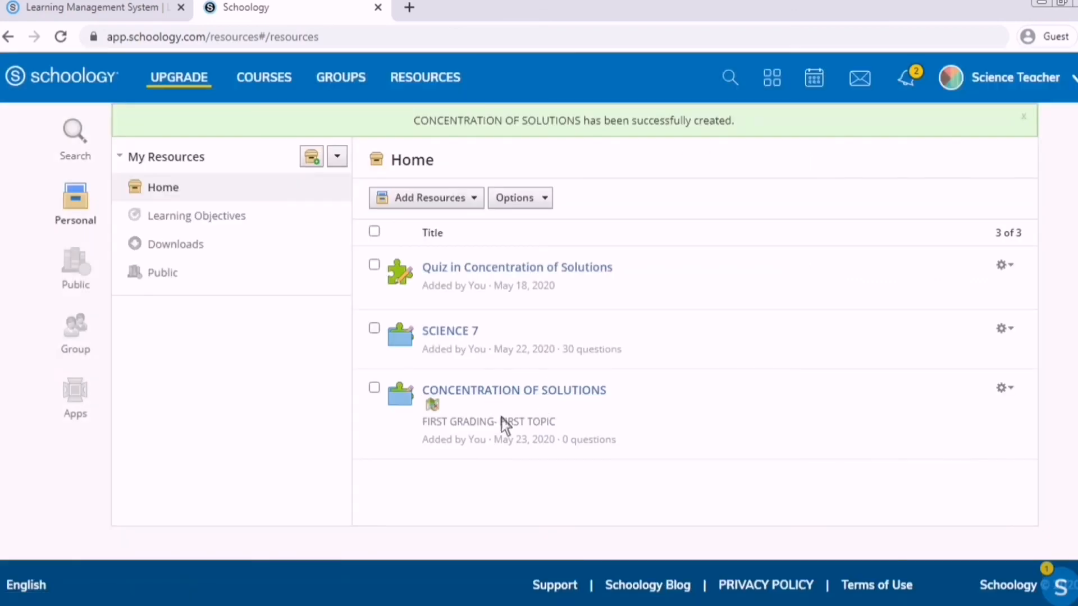
# - Open the CONCENTRATION OF SOLUTIONS bank and show its Add Question type list
pyautogui.click(492, 391)
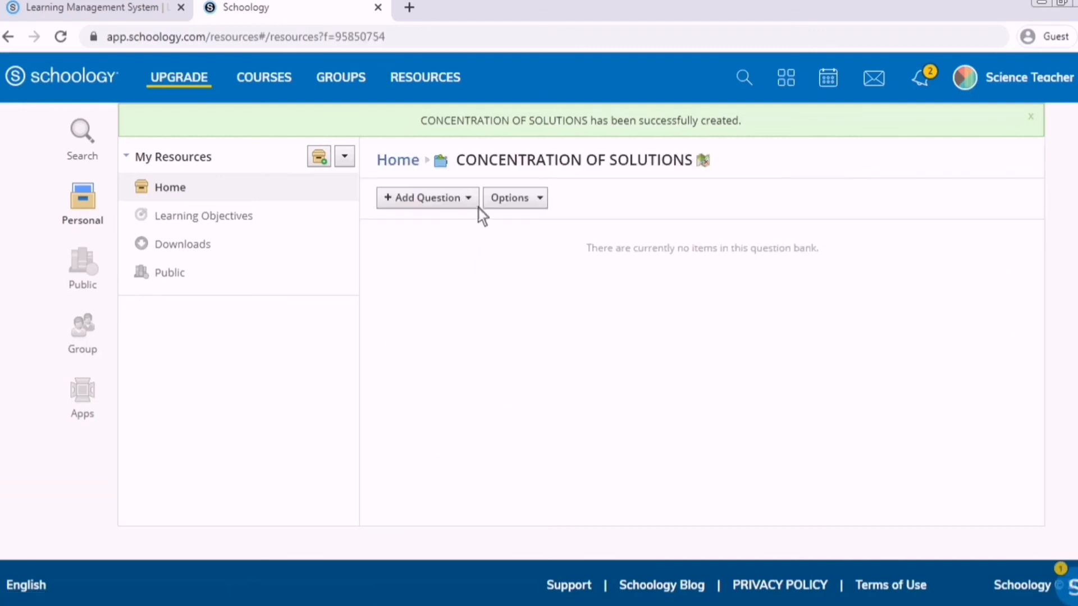
pyautogui.click(477, 206)
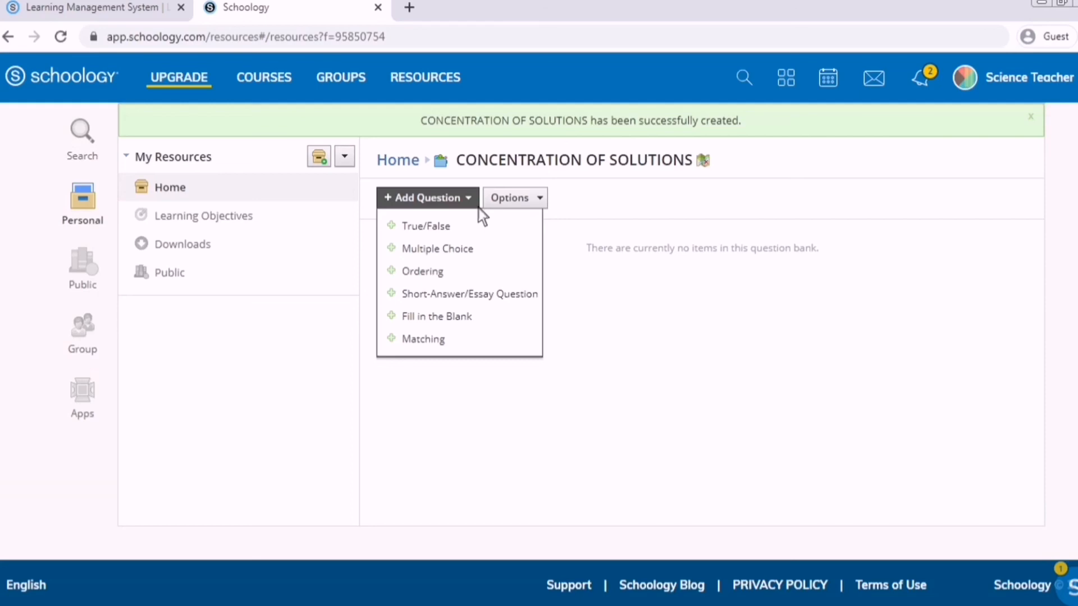
pyautogui.click(478, 207)
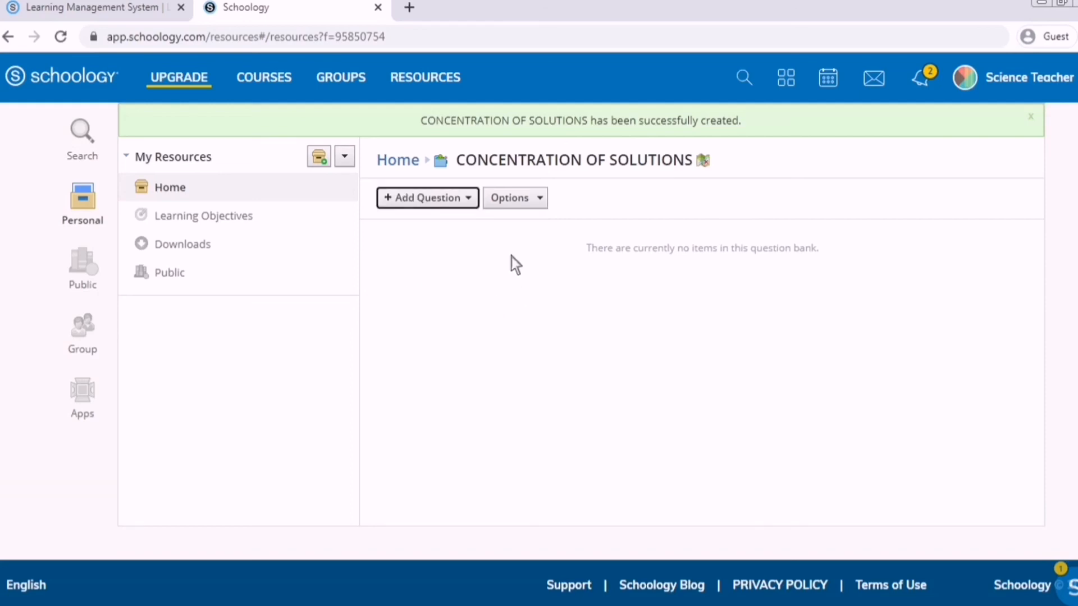
pyautogui.click(473, 227)
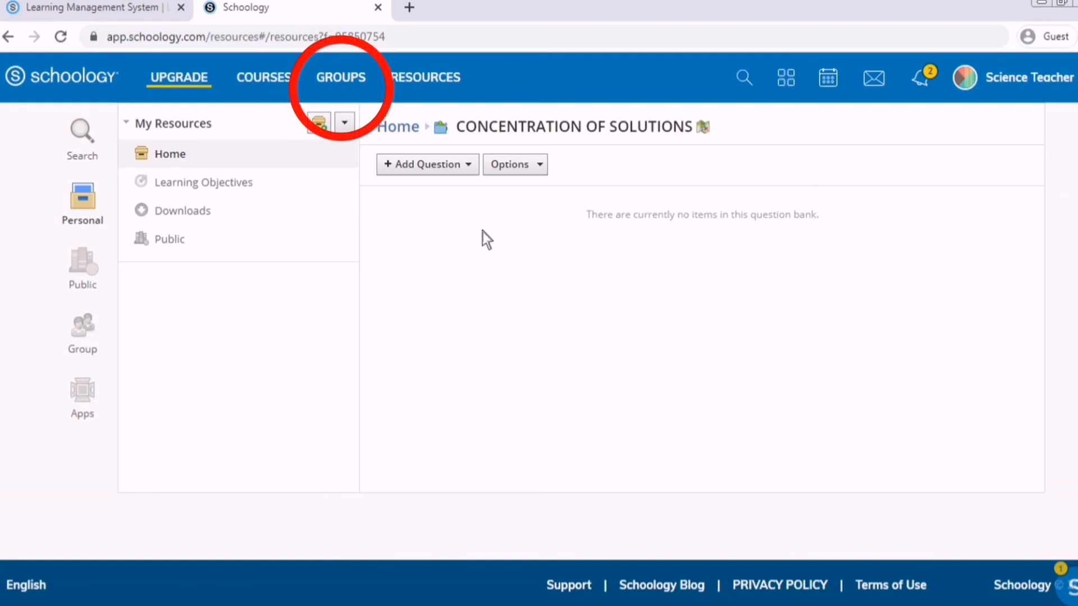
pyautogui.click(475, 168)
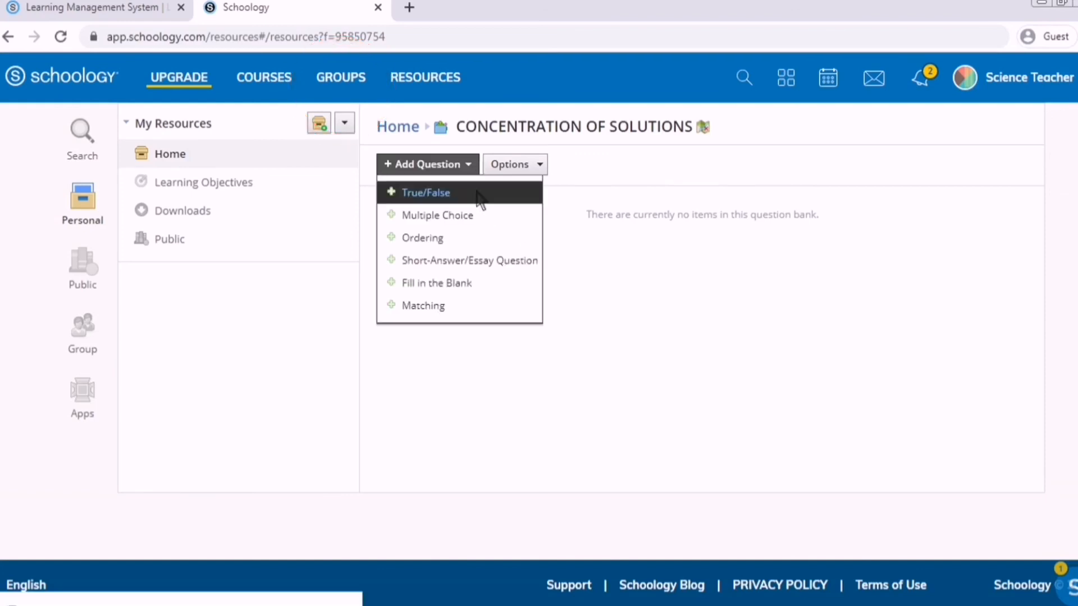